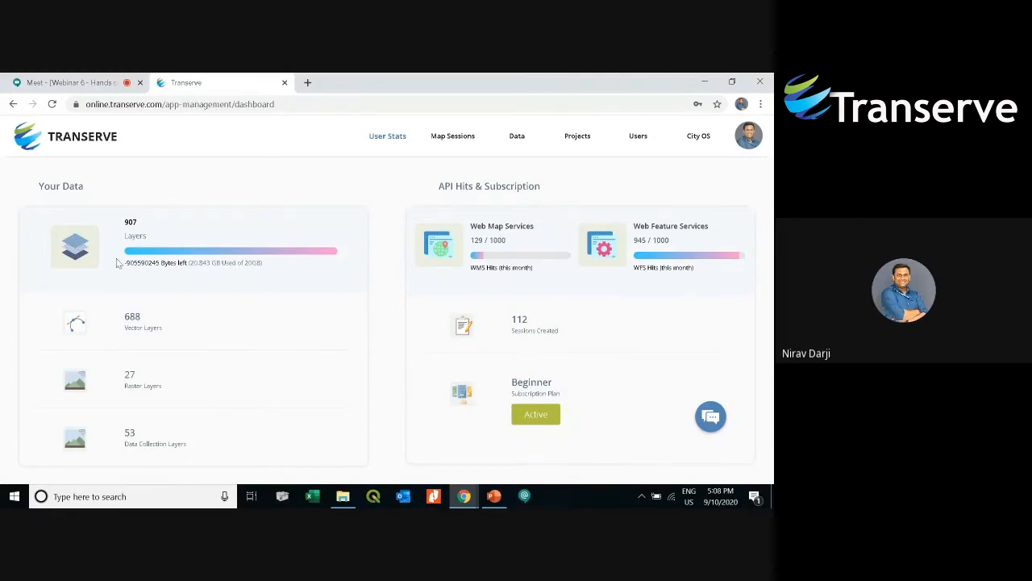
- Examine the user stats dashboard, then browse the Map Sessions and Data management pages
{"action": "left_click_drag", "start_coordinate": [84, 187], "coordinate": [37, 192]}
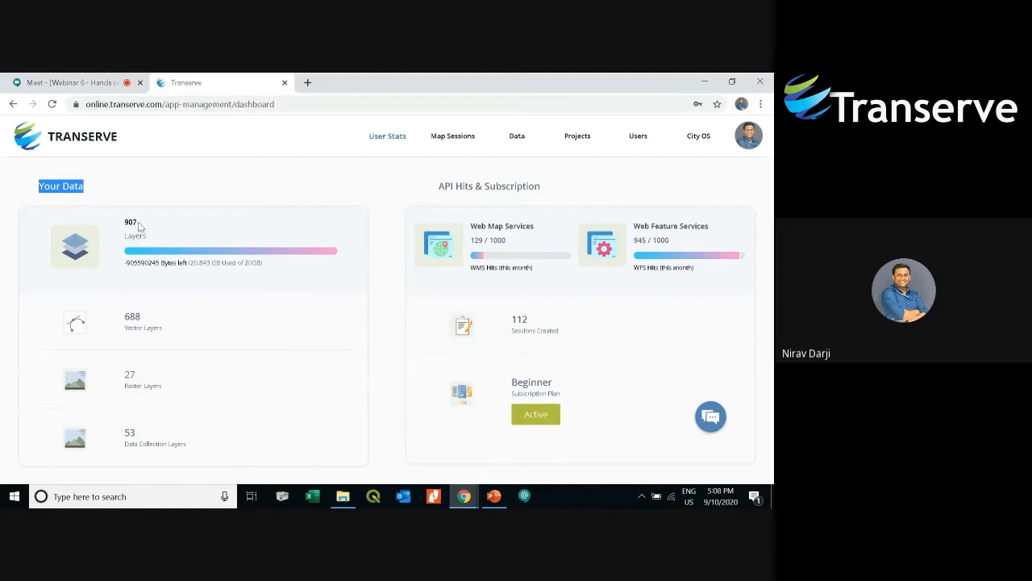
{"action": "left_click_drag", "start_coordinate": [138, 223], "coordinate": [126, 220]}
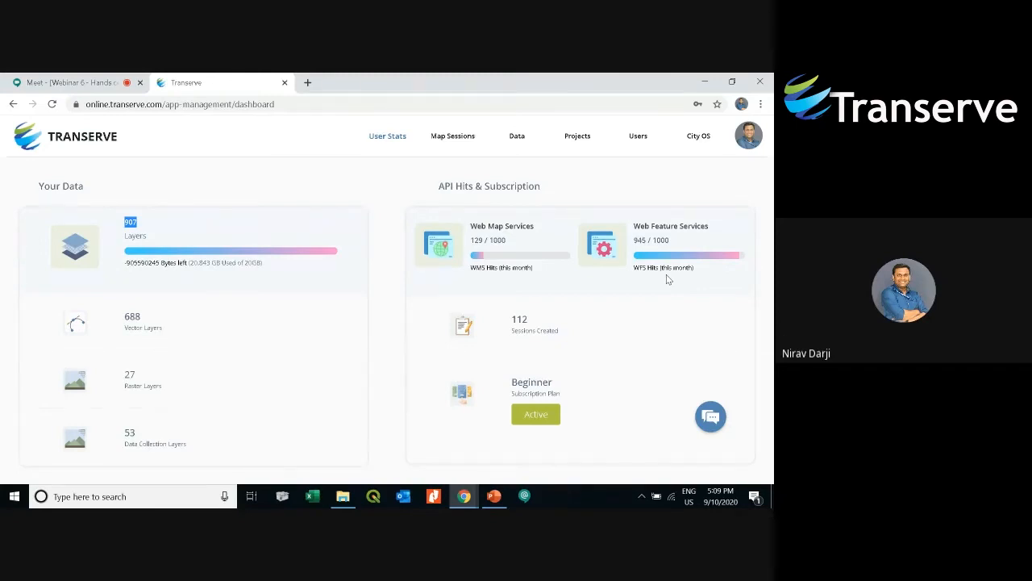
{"action": "left_click", "coordinate": [439, 136]}
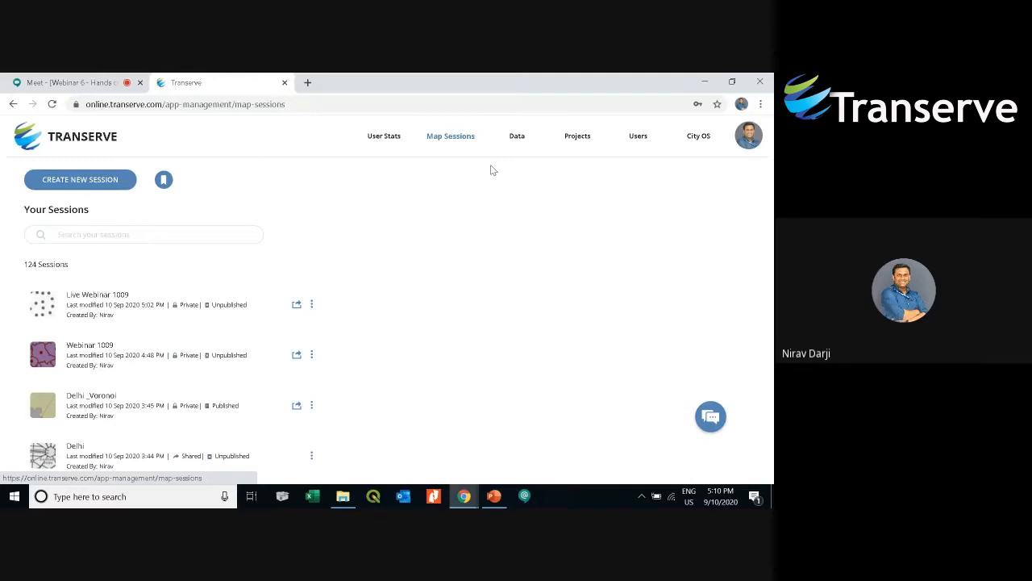
{"action": "left_click", "coordinate": [533, 136]}
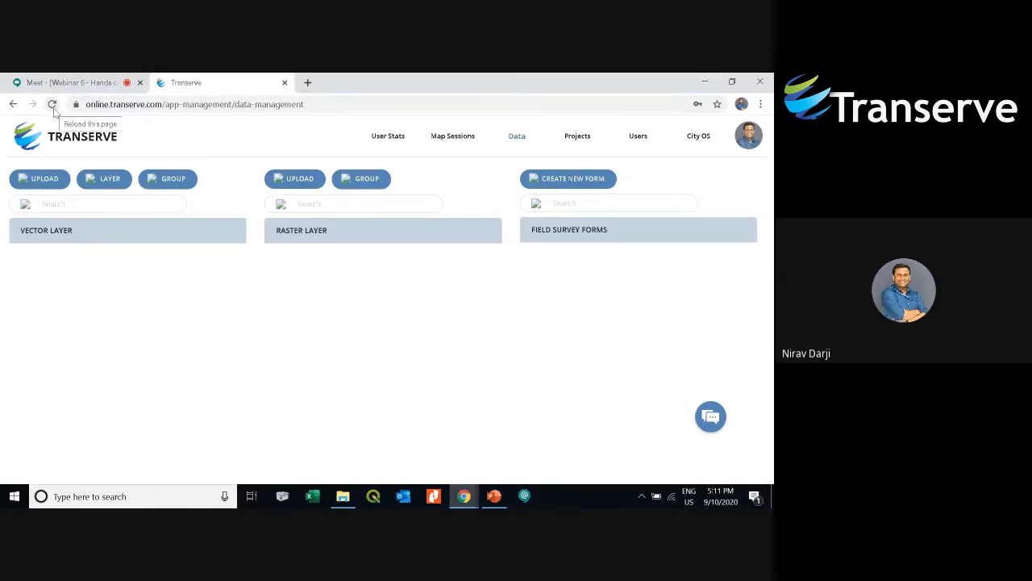
{"action": "left_click", "coordinate": [53, 105]}
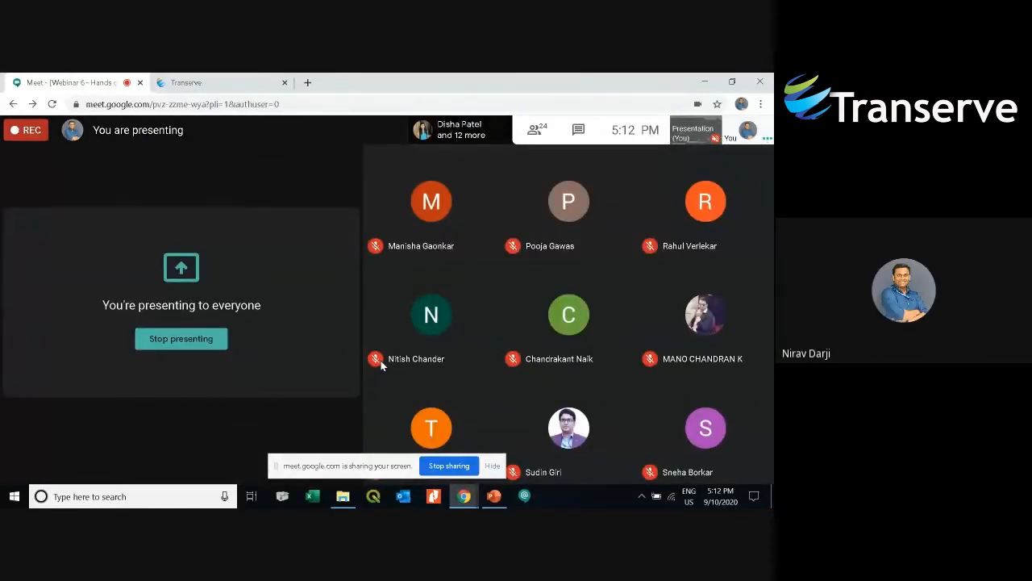
- Return to the Transerve tab, open the Projects list and view the Add New Project form, then cancel it
{"action": "left_click", "coordinate": [245, 81]}
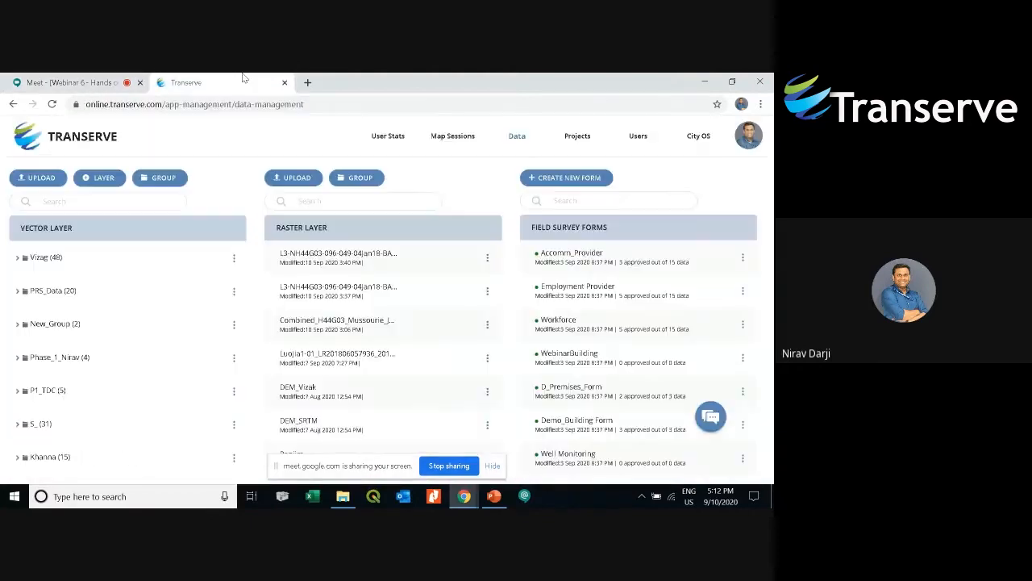
{"action": "left_click", "coordinate": [754, 417]}
{"action": "left_click", "coordinate": [577, 137]}
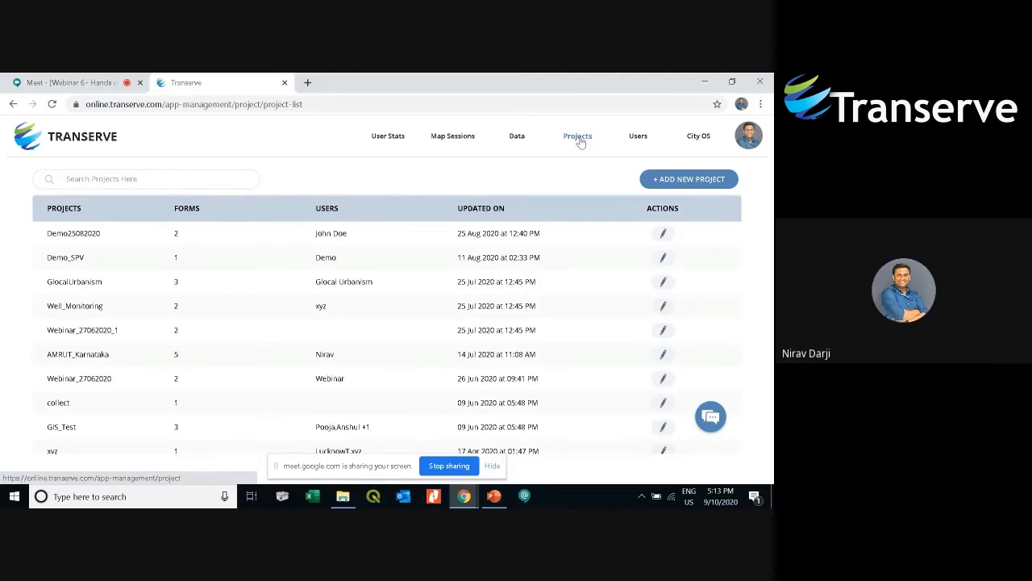
{"action": "left_click", "coordinate": [692, 179]}
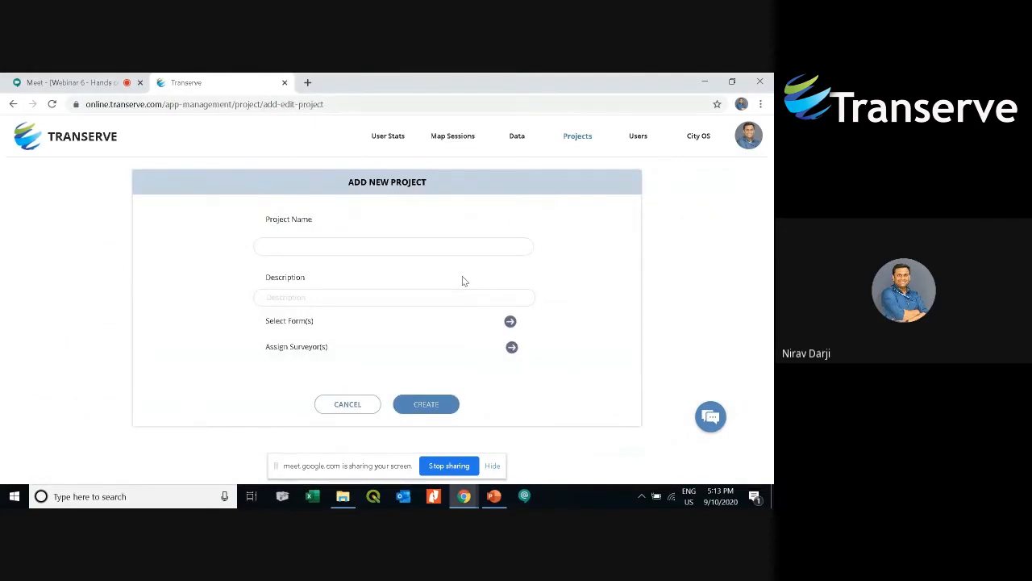
{"action": "left_click", "coordinate": [353, 405]}
- Open the Users page and view the Add New User form and its role options, then cancel it
{"action": "left_click", "coordinate": [636, 137]}
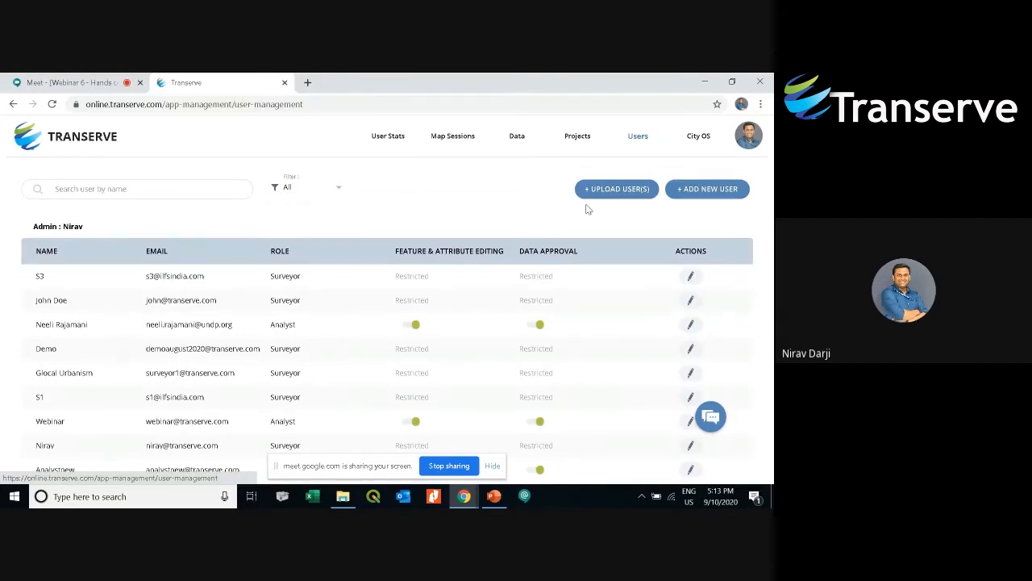
{"action": "left_click", "coordinate": [709, 190]}
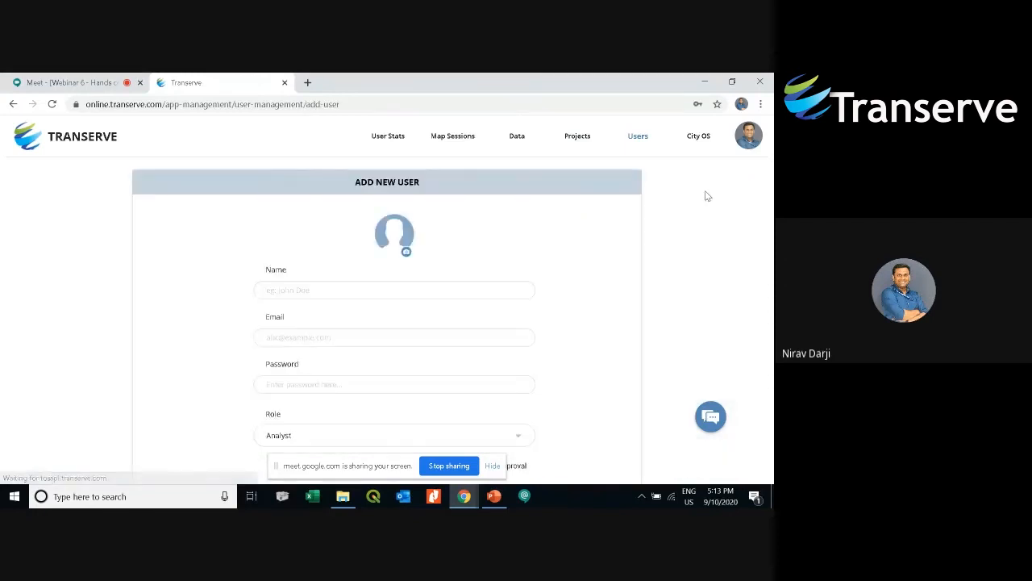
{"action": "scroll", "coordinate": [403, 372], "scroll_direction": "down", "scroll_amount": 1}
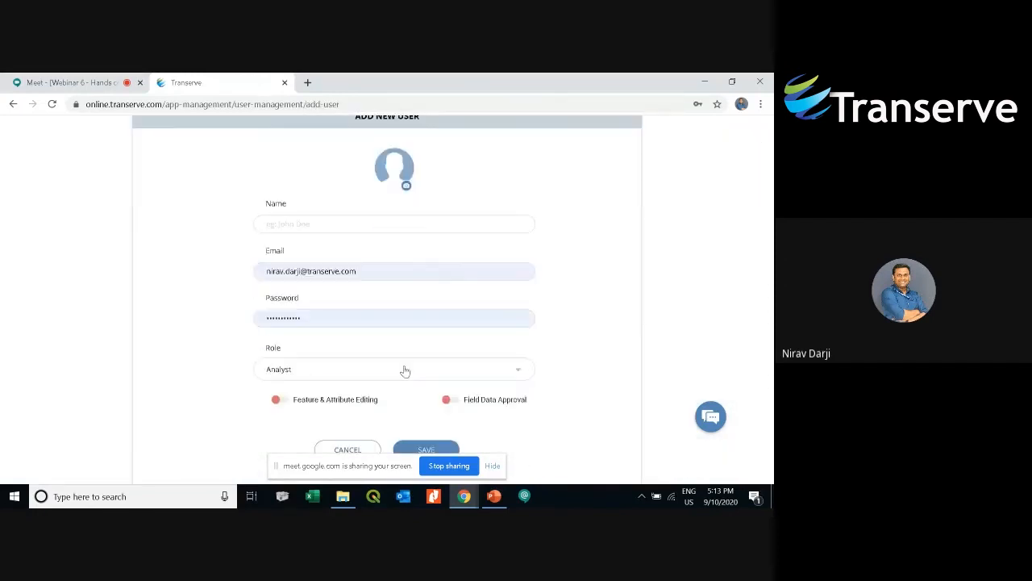
{"action": "left_click", "coordinate": [495, 372]}
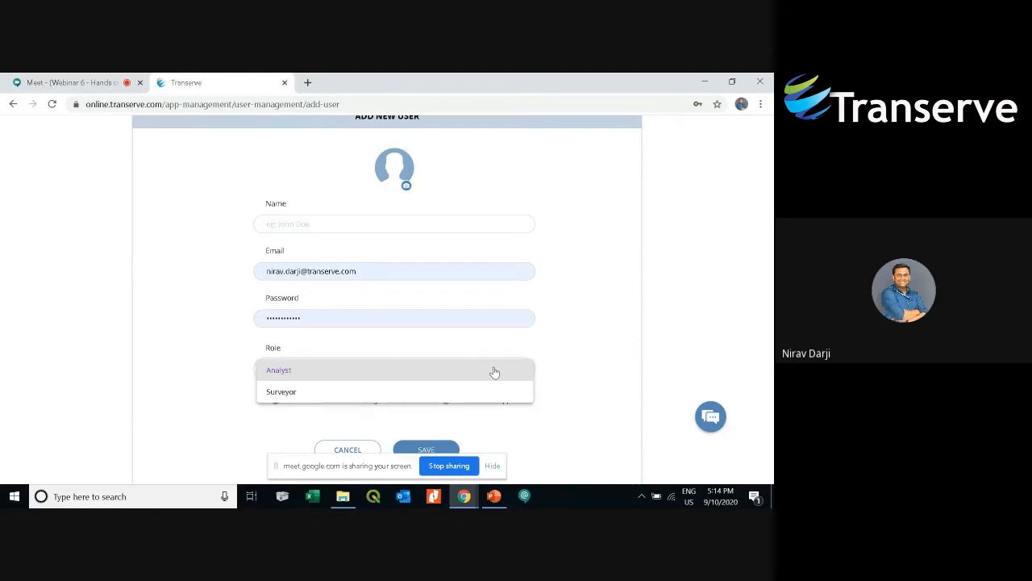
{"action": "left_click", "coordinate": [609, 313]}
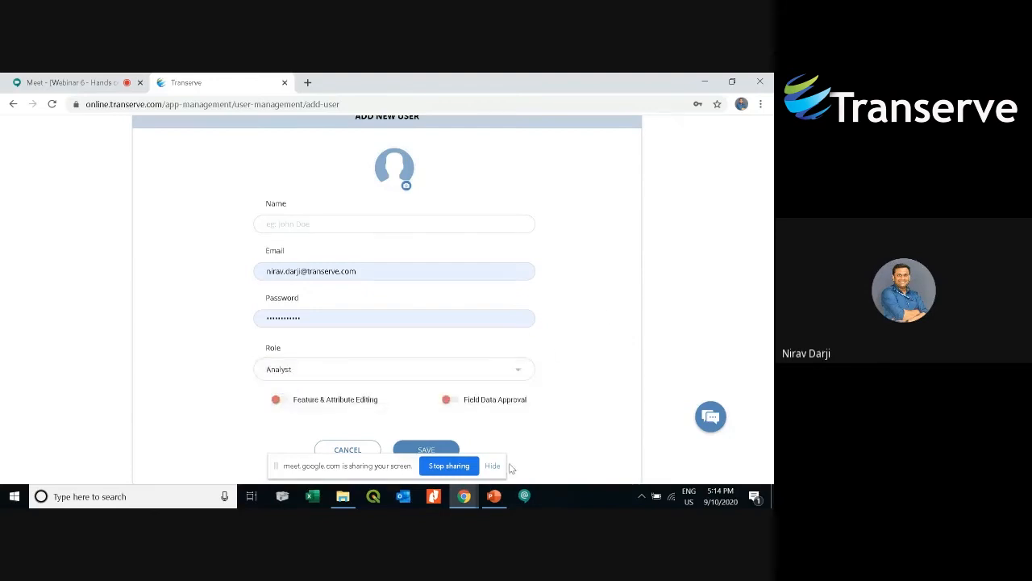
{"action": "left_click", "coordinate": [493, 466]}
{"action": "left_click", "coordinate": [348, 449]}
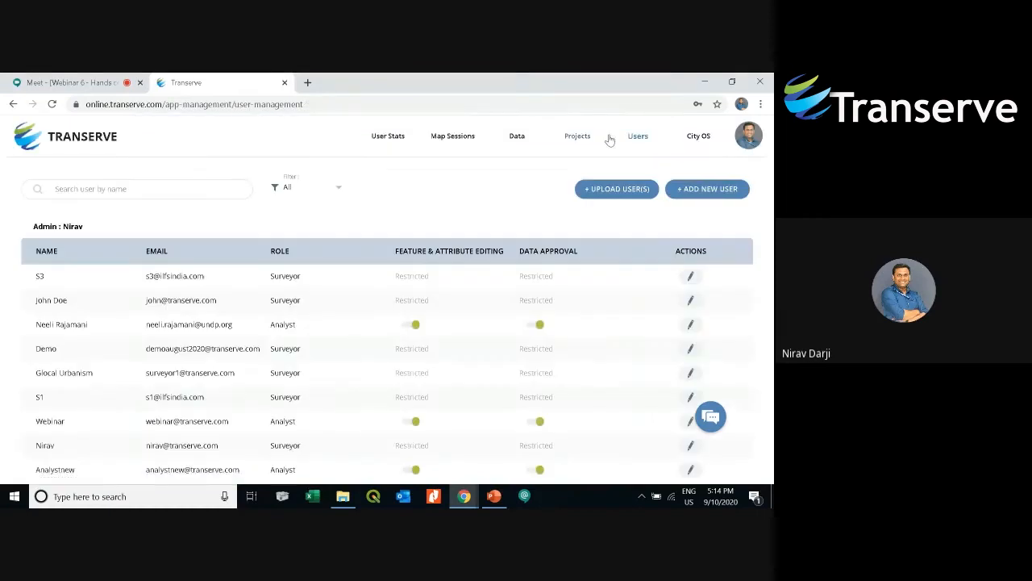
- Open the Live Webinar 1009 map session and select the UP_Districts layer to show its style settings
{"action": "left_click", "coordinate": [450, 155]}
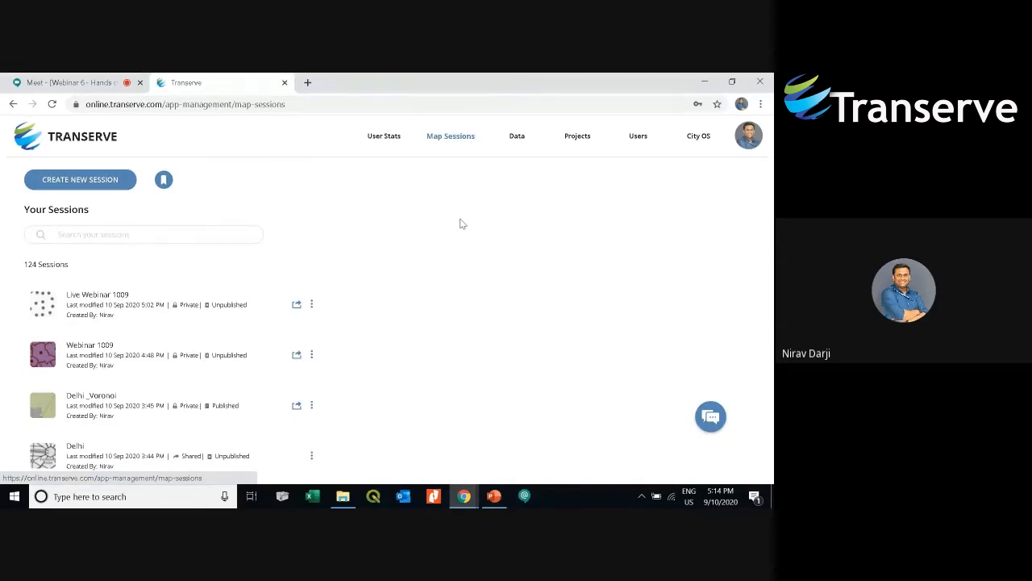
{"action": "left_click", "coordinate": [138, 316]}
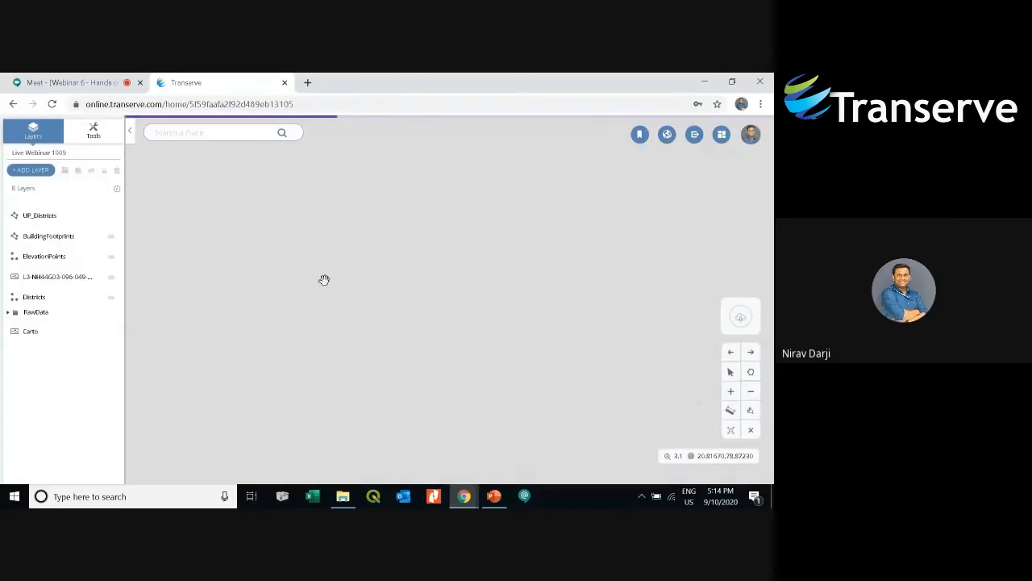
{"action": "left_click", "coordinate": [50, 219]}
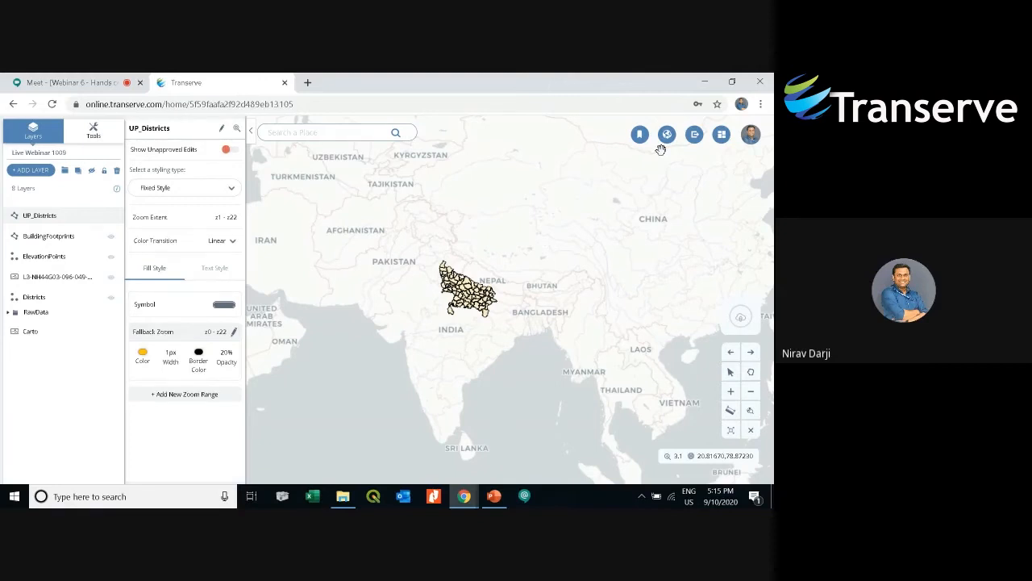
{"action": "scroll", "coordinate": [456, 303], "scroll_direction": "up", "scroll_amount": 2}
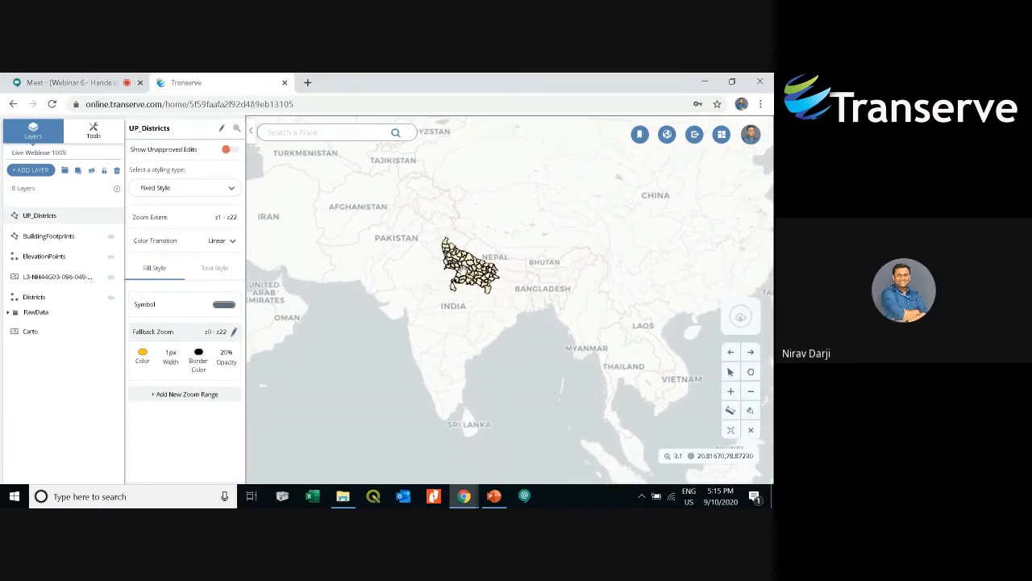
{"action": "scroll", "coordinate": [457, 265], "scroll_direction": "up", "scroll_amount": 2}
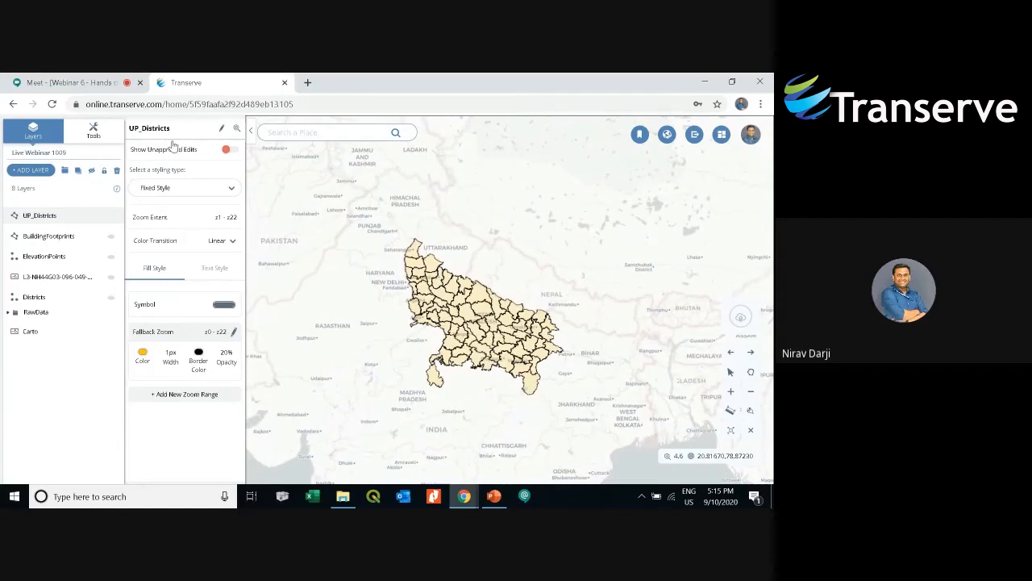
- Open the tools panel and browse the Spatial Analysis tools under Vector Tools
{"action": "left_click", "coordinate": [94, 135]}
{"action": "left_click", "coordinate": [51, 227]}
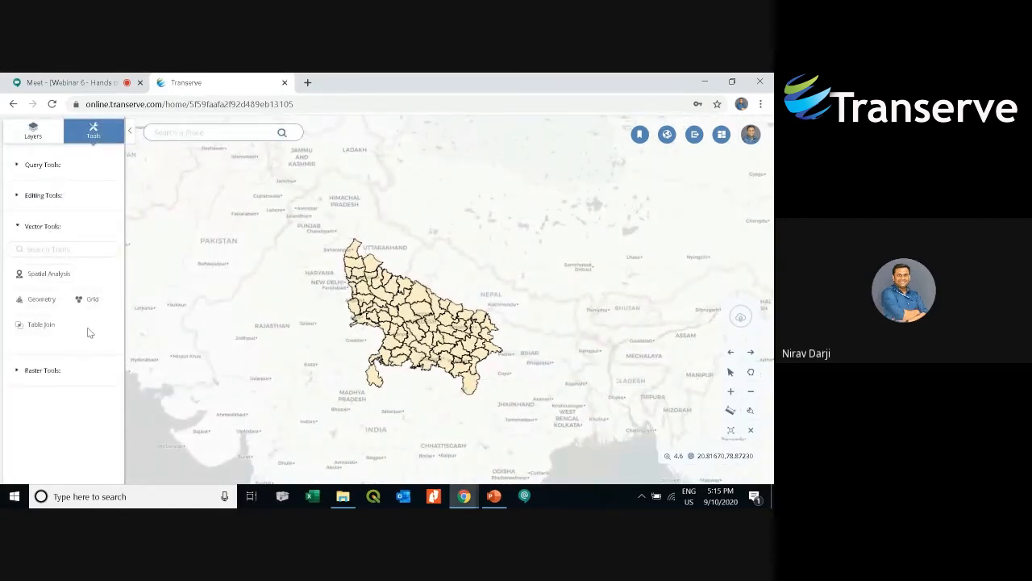
{"action": "left_click", "coordinate": [50, 275]}
{"action": "scroll", "coordinate": [69, 311], "scroll_direction": "down", "scroll_amount": 3}
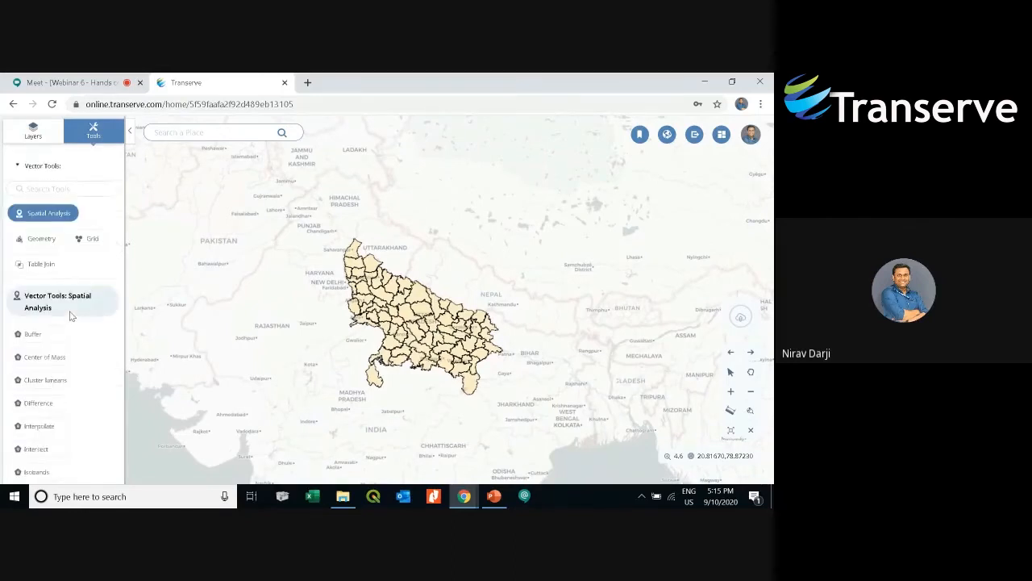
{"action": "scroll", "coordinate": [91, 309], "scroll_direction": "down", "scroll_amount": 1}
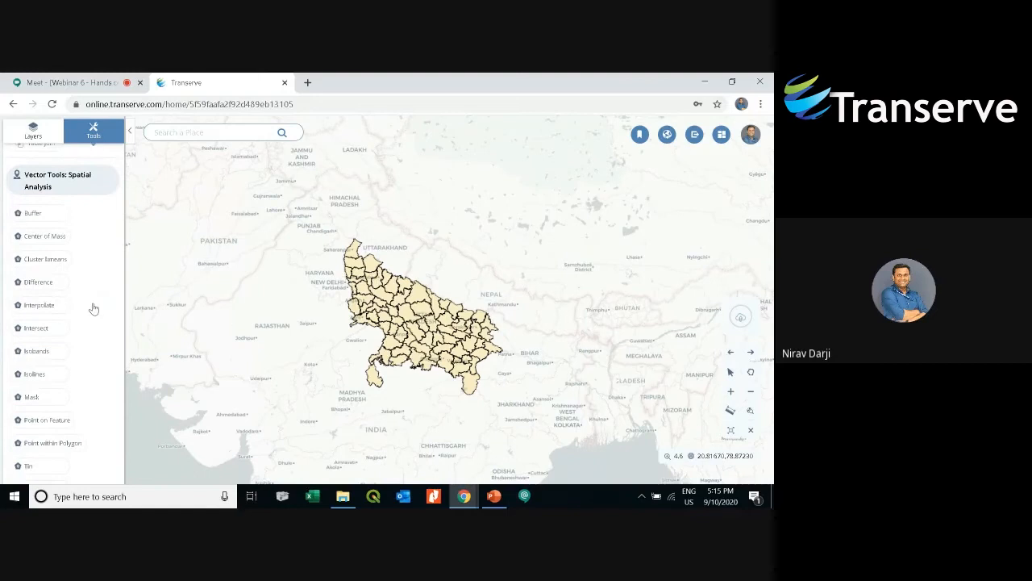
{"action": "scroll", "coordinate": [94, 309], "scroll_direction": "down", "scroll_amount": 1}
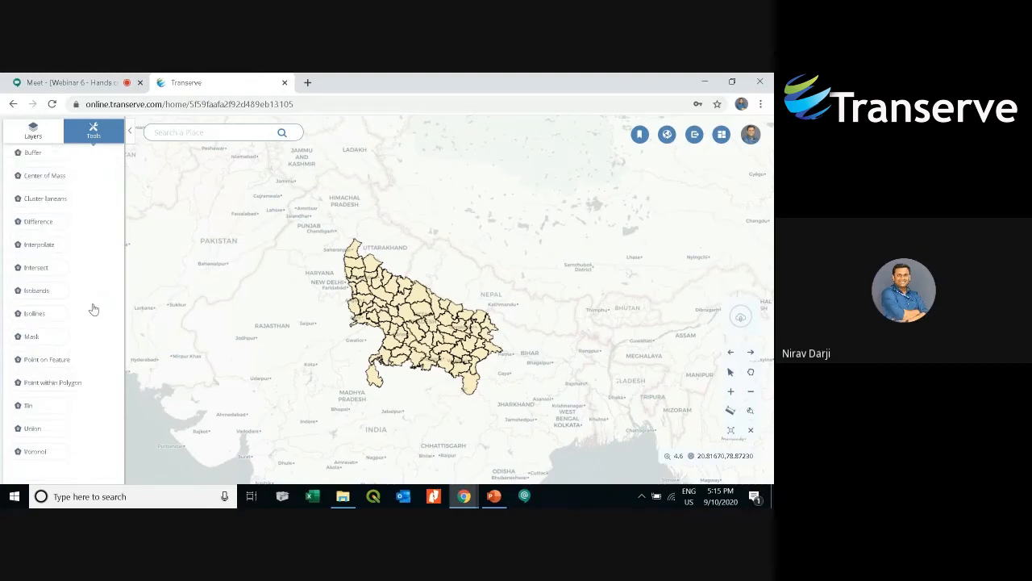
{"action": "scroll", "coordinate": [94, 308], "scroll_direction": "up", "scroll_amount": 1}
{"action": "scroll", "coordinate": [68, 222], "scroll_direction": "up", "scroll_amount": 1}
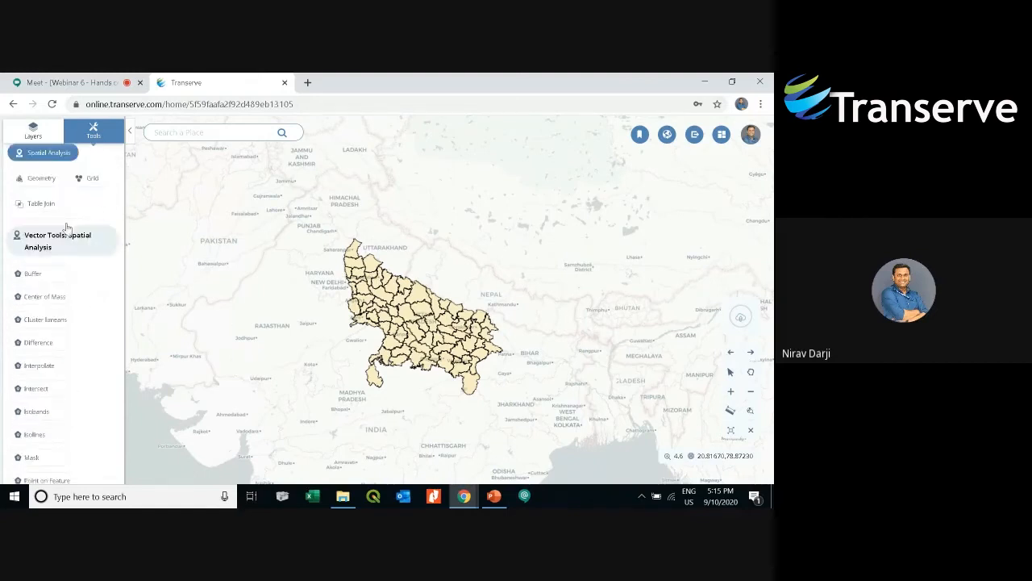
- Browse the Geometry and Grid vector tool lists, and view the Table Join dialog before closing it
{"action": "left_click", "coordinate": [52, 178]}
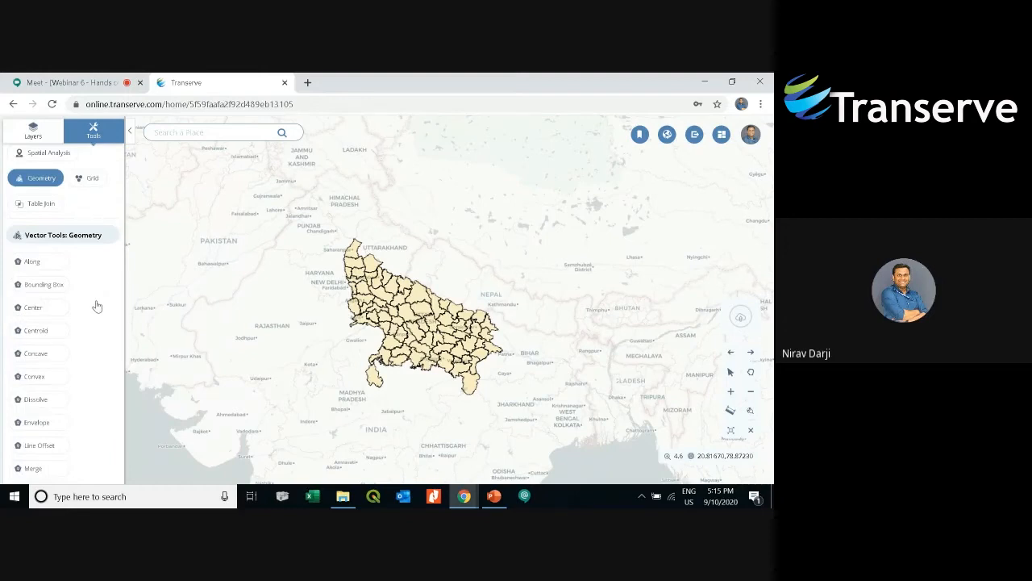
{"action": "scroll", "coordinate": [97, 306], "scroll_direction": "down", "scroll_amount": 2}
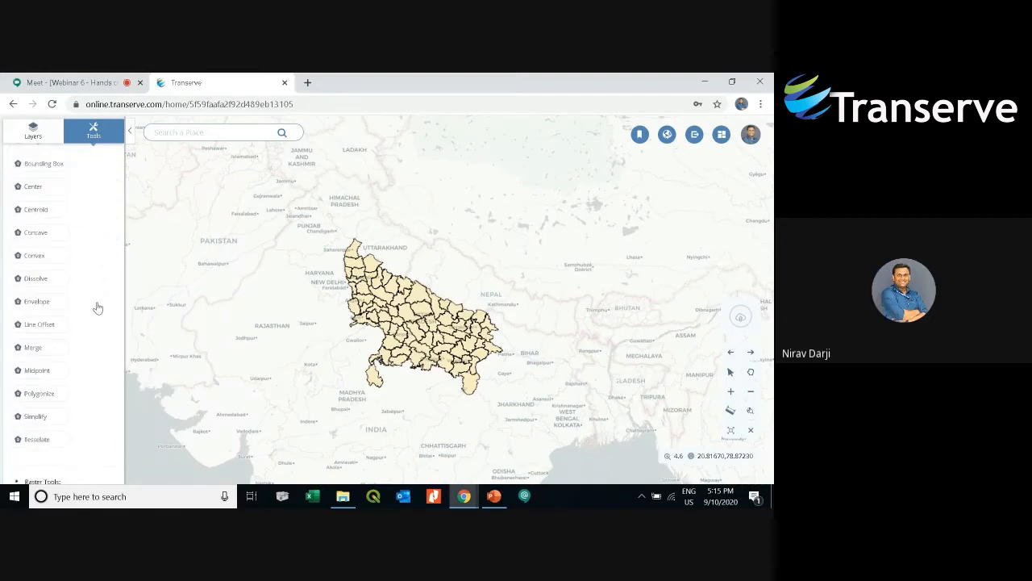
{"action": "scroll", "coordinate": [96, 306], "scroll_direction": "up", "scroll_amount": 2}
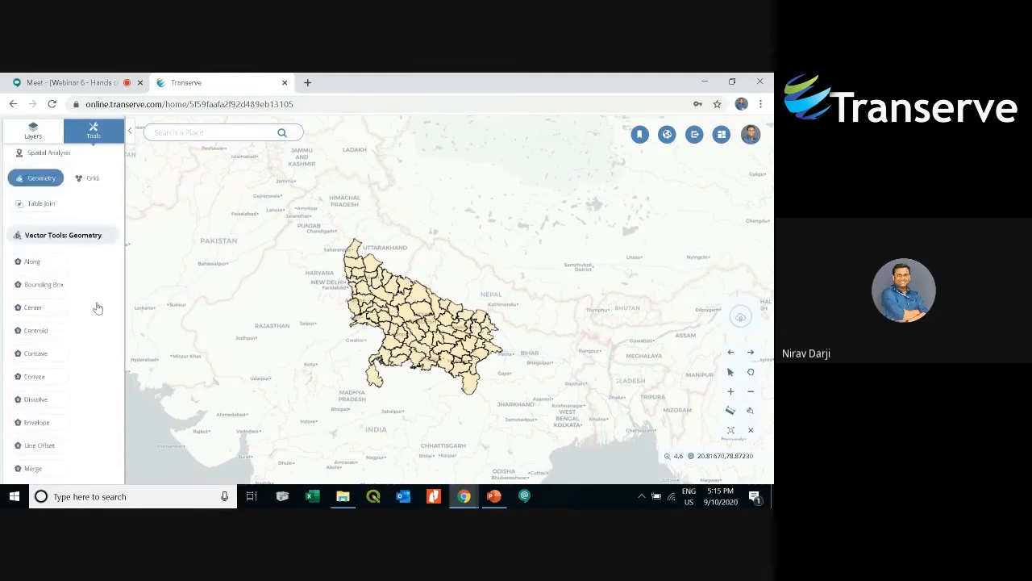
{"action": "left_click", "coordinate": [88, 184]}
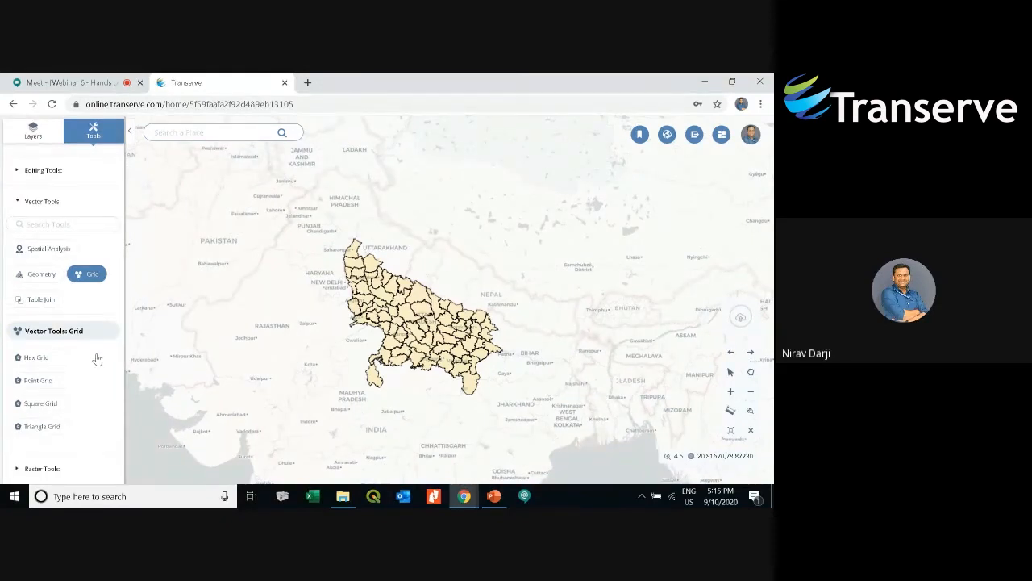
{"action": "left_click", "coordinate": [42, 301]}
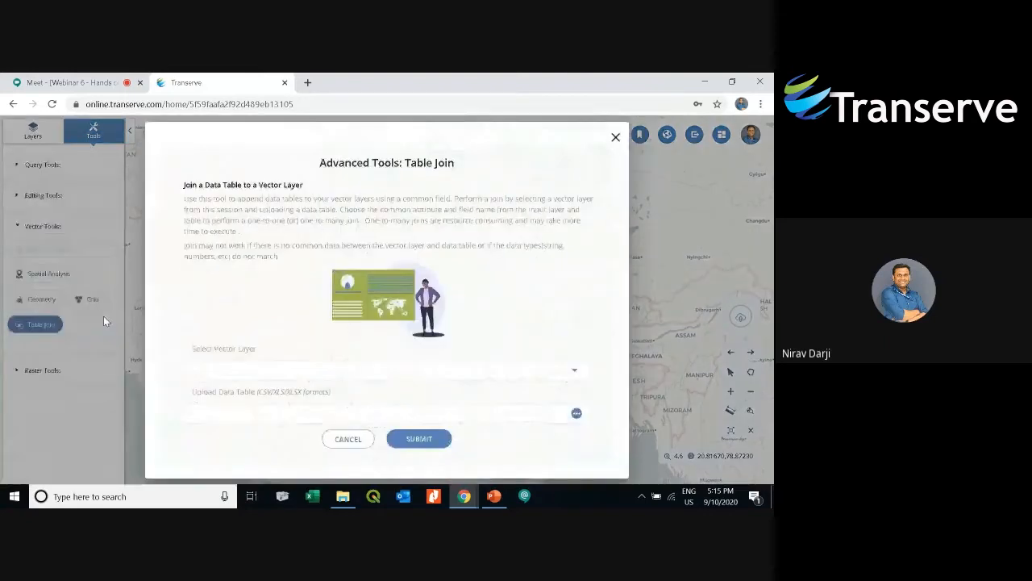
{"action": "left_click", "coordinate": [616, 139]}
- Expand Raster Tools and browse the Resourcesat and Analysis tool lists
{"action": "left_click", "coordinate": [59, 368]}
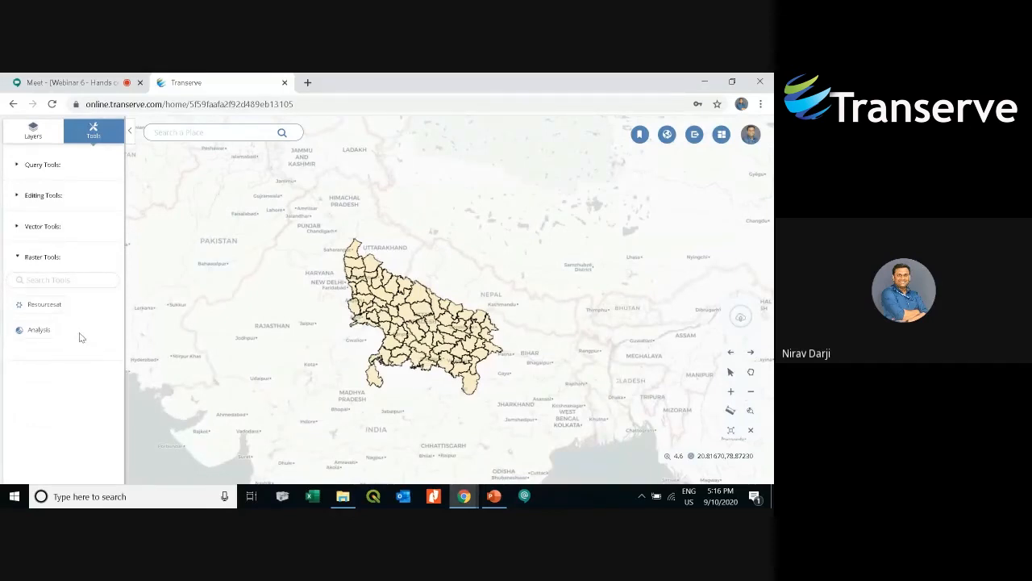
{"action": "left_click", "coordinate": [55, 306]}
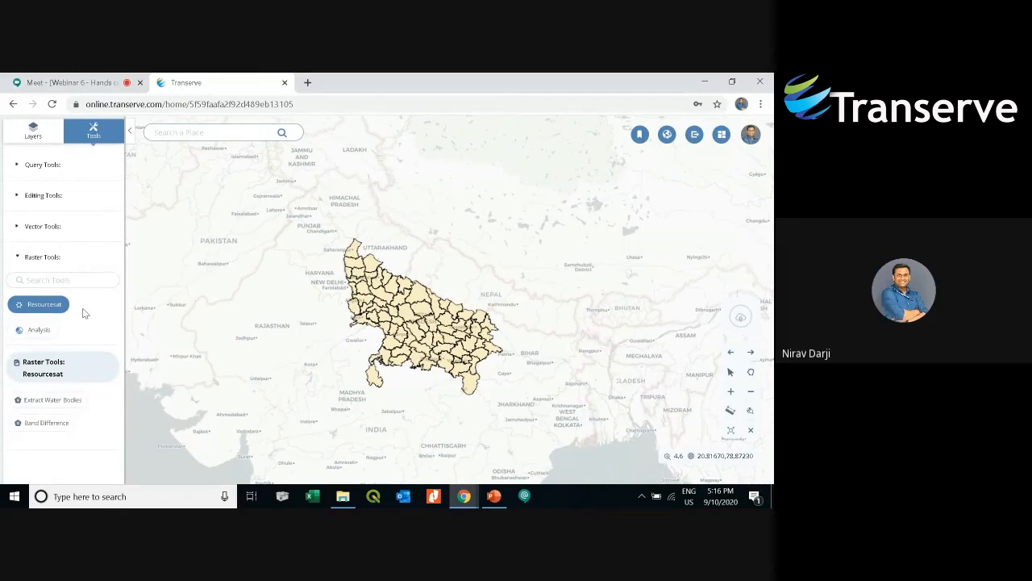
{"action": "left_click", "coordinate": [47, 332]}
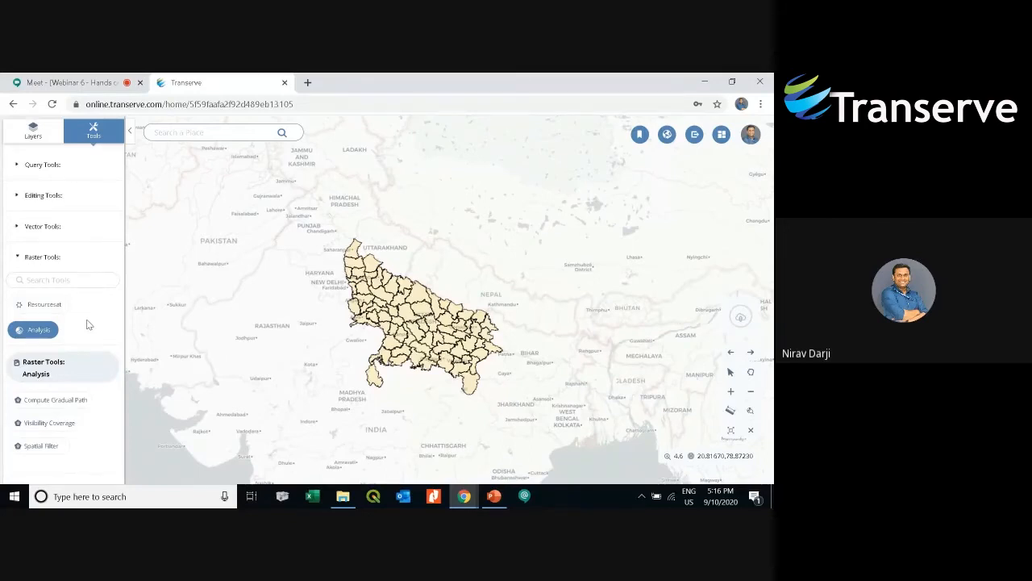
- Open the Center of Mass tool from the Vector Tools' Spatial Analysis list
{"action": "left_click", "coordinate": [50, 227]}
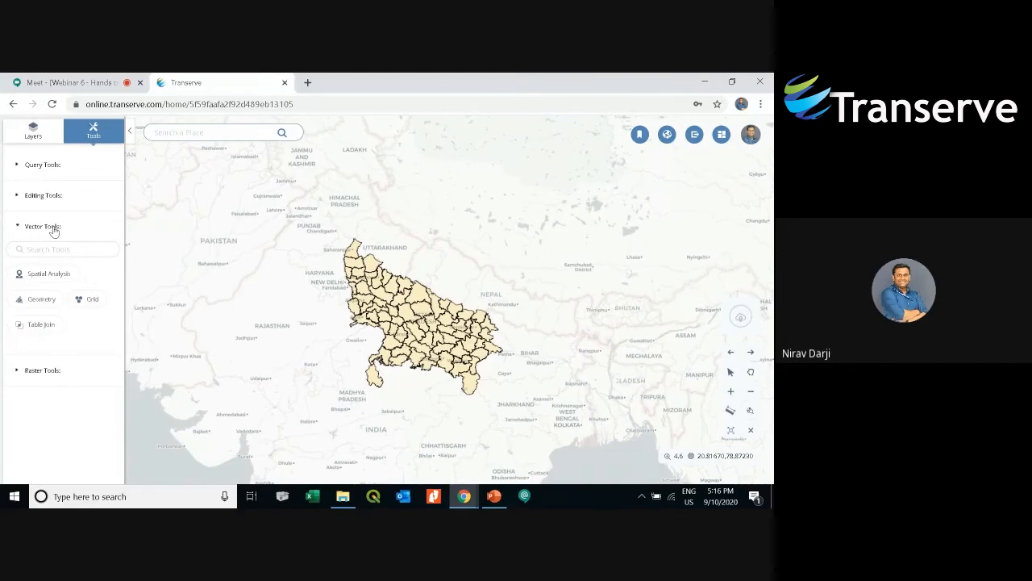
{"action": "left_click", "coordinate": [53, 276]}
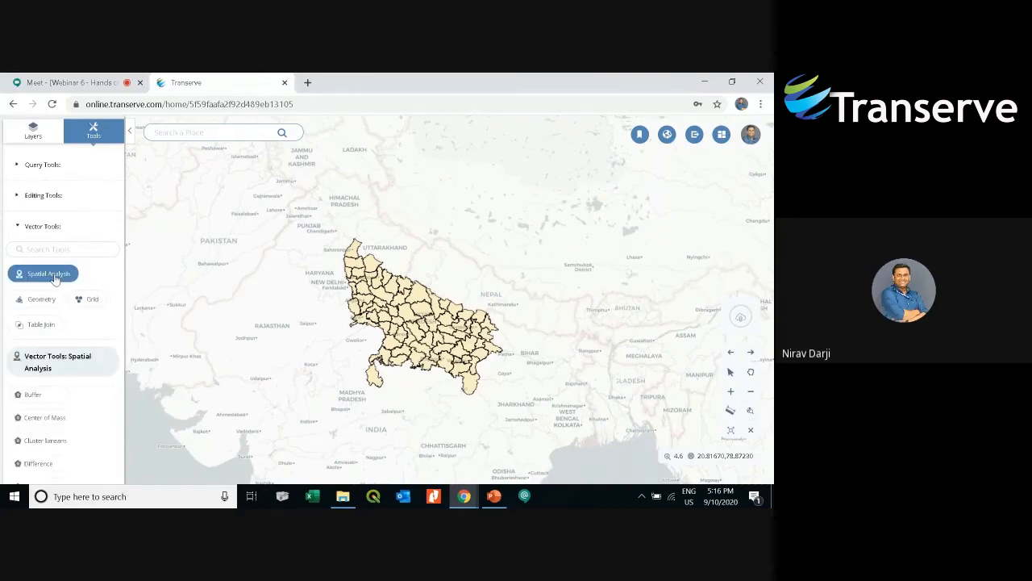
{"action": "left_click", "coordinate": [63, 418]}
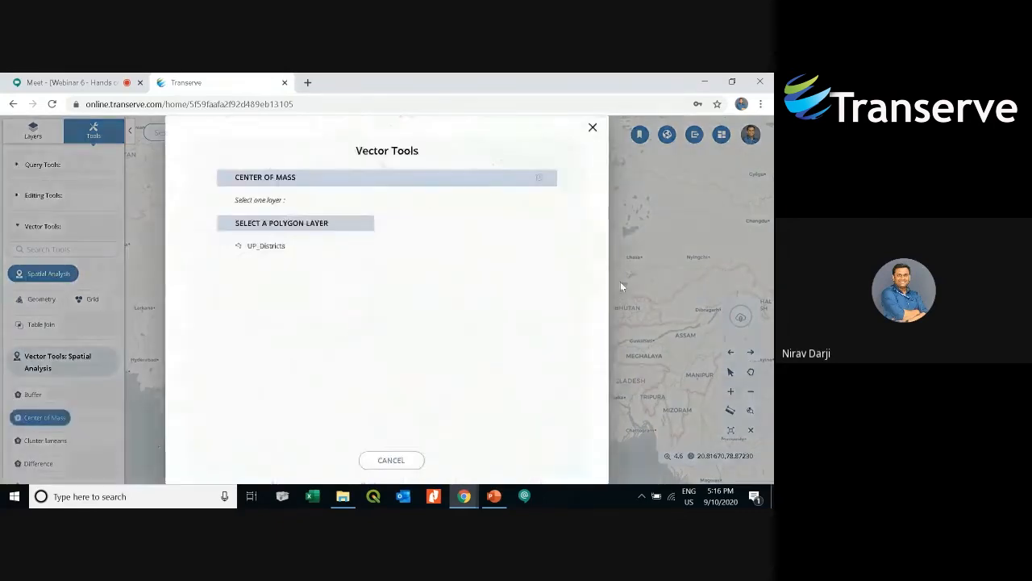
- Run Center of Mass on the UP_Districts layer and save the output permanently as the layer UpDistricts_CoM
{"action": "left_click", "coordinate": [275, 248]}
{"action": "left_click", "coordinate": [508, 371]}
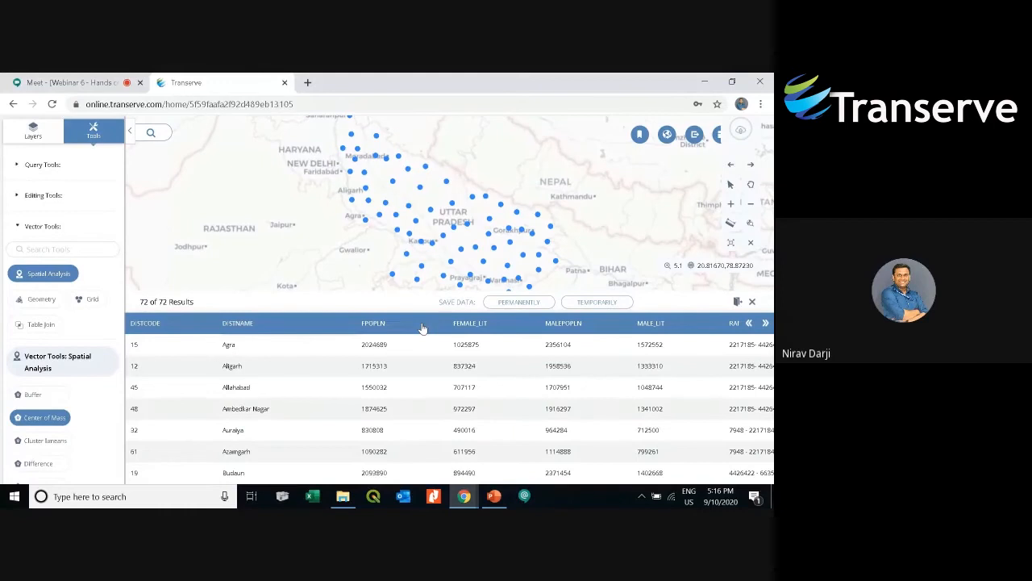
{"action": "left_click", "coordinate": [522, 308]}
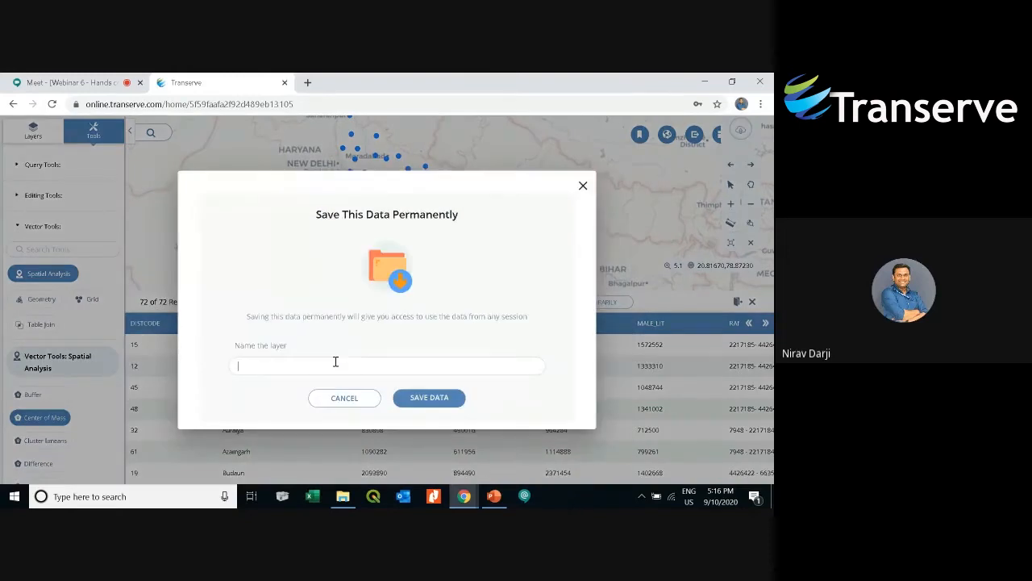
{"action": "type", "text": "UpDistrict"}
{"action": "key", "text": "BackSpace"}
{"action": "key", "text": "BackSpace"}
{"action": "key", "text": "BackSpace"}
{"action": "key", "text": "BackSpace"}
{"action": "key", "text": "BackSpace"}
{"action": "key", "text": "BackSpace"}
{"action": "type", "text": "istricts_Cm"}
{"action": "key", "text": "BackSpace"}
{"action": "type", "text": "oMS"}
{"action": "left_click", "coordinate": [428, 397]}
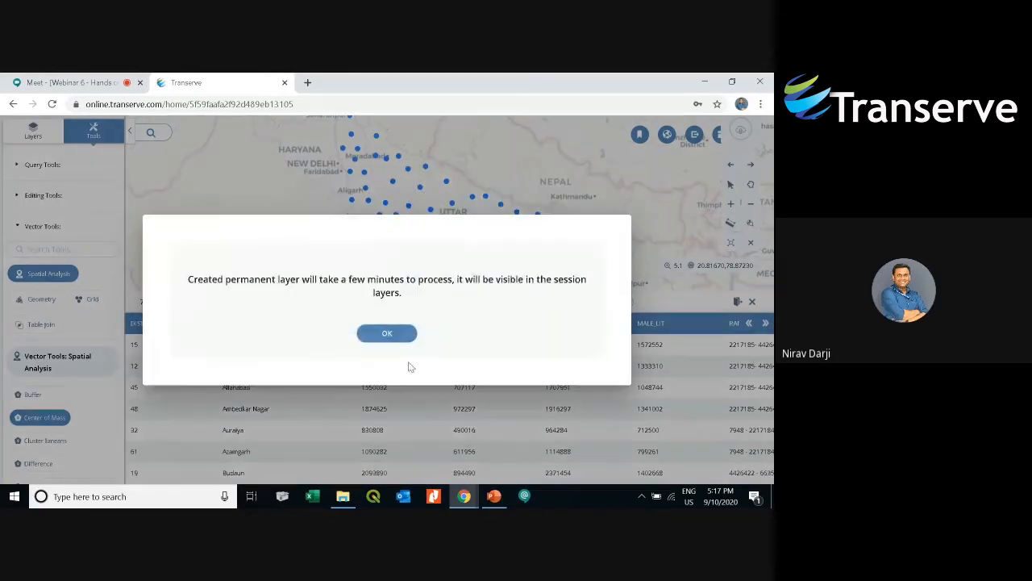
{"action": "left_click", "coordinate": [398, 337]}
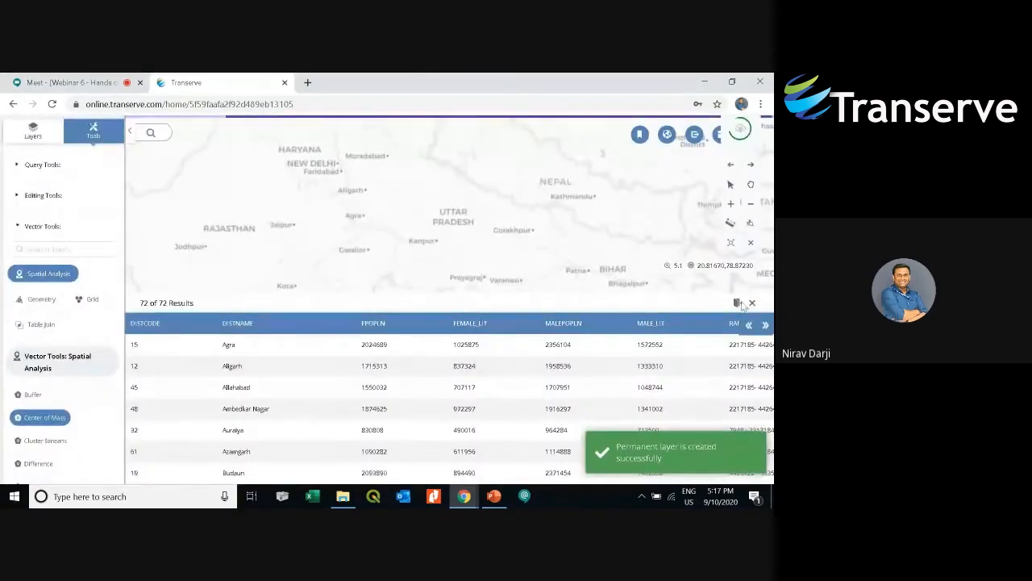
- Review the export format options for the results and scroll through the results table columns
{"action": "left_click", "coordinate": [737, 302]}
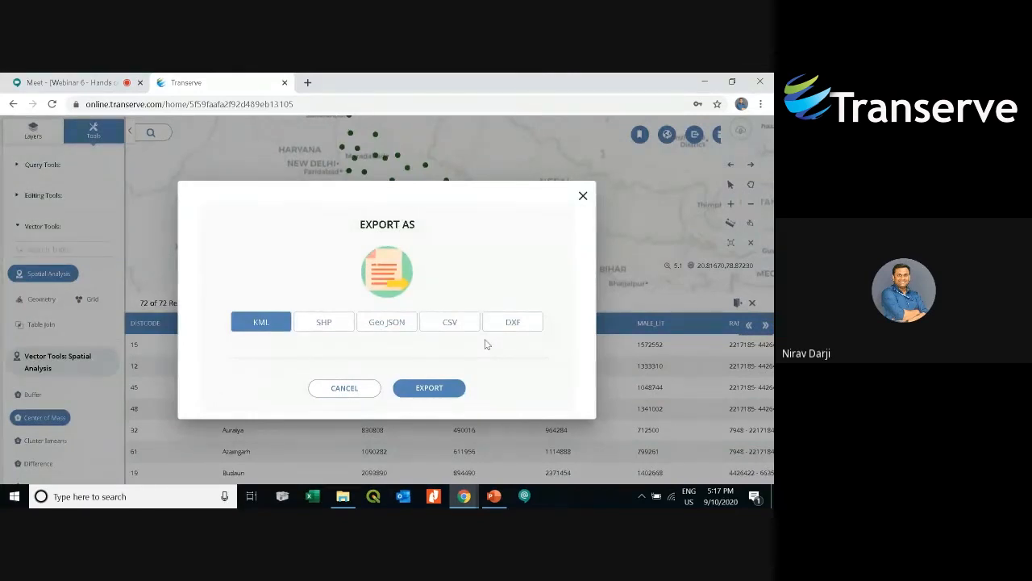
{"action": "left_click", "coordinate": [346, 390]}
{"action": "left_click", "coordinate": [765, 325]}
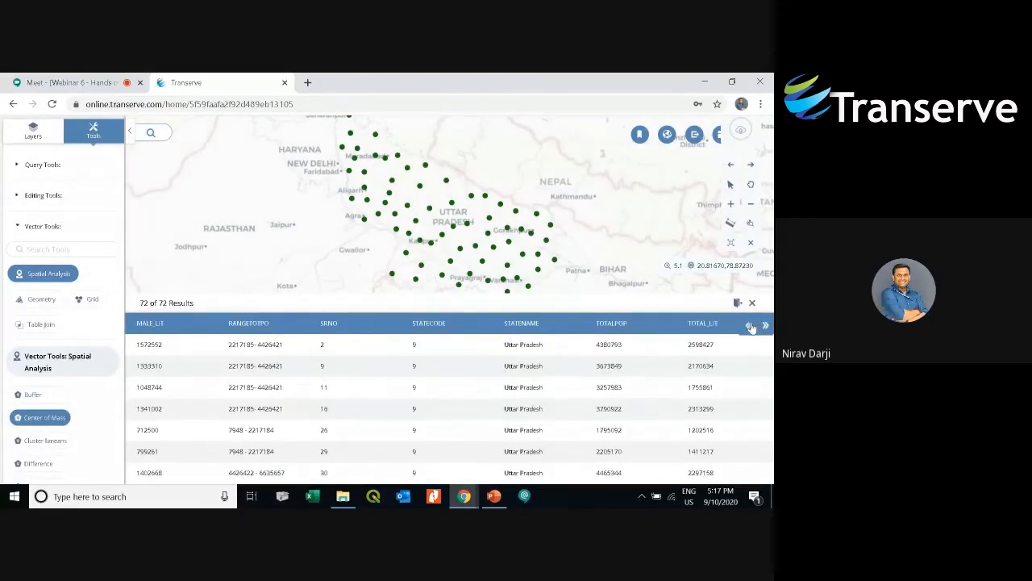
{"action": "left_click", "coordinate": [748, 325]}
- Close the results table and open the style settings of the UpDistricts_CoM layer
{"action": "left_click", "coordinate": [751, 304]}
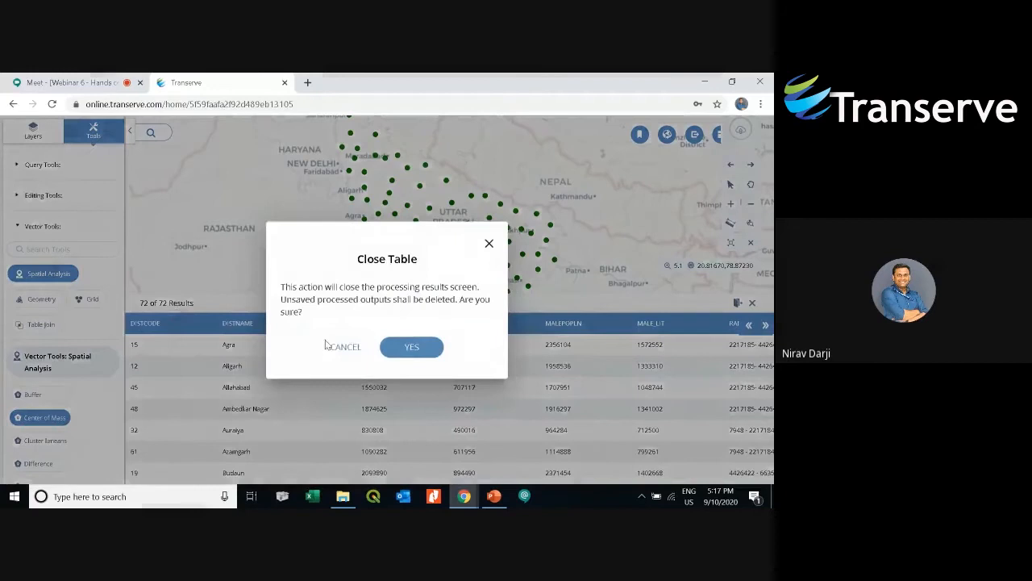
{"action": "left_click", "coordinate": [408, 347]}
{"action": "left_click", "coordinate": [32, 132]}
{"action": "left_click", "coordinate": [49, 216]}
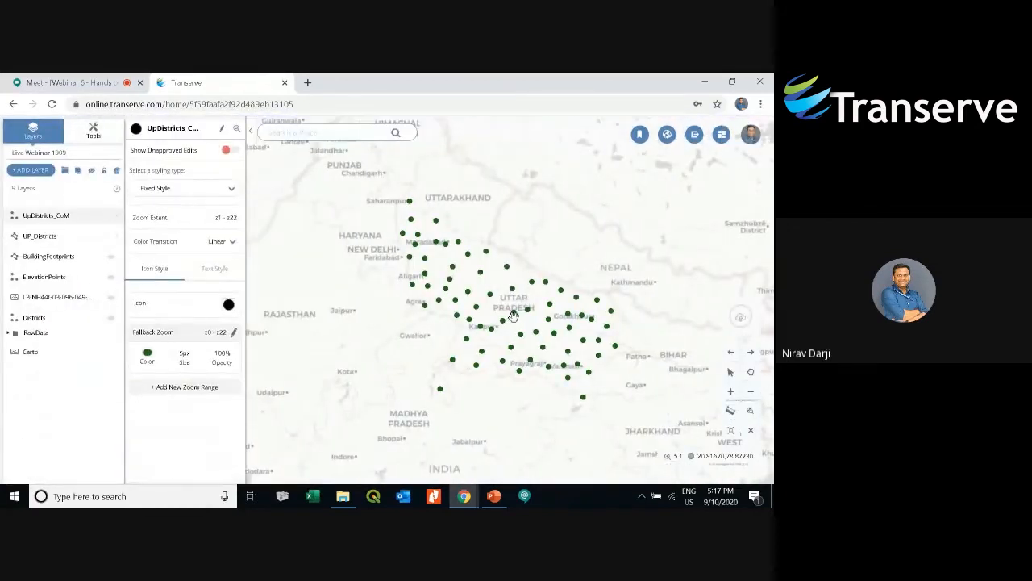
- Set the UpDistricts_CoM styling type to Heat Map Style using the Bubble Style type
{"action": "scroll", "coordinate": [473, 314], "scroll_direction": "up", "scroll_amount": 2}
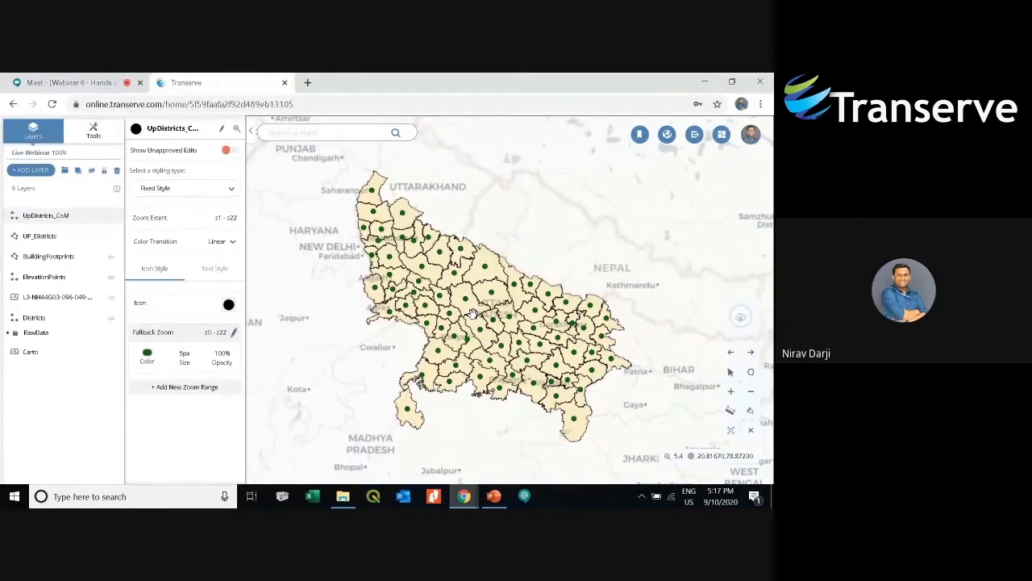
{"action": "left_click", "coordinate": [192, 189]}
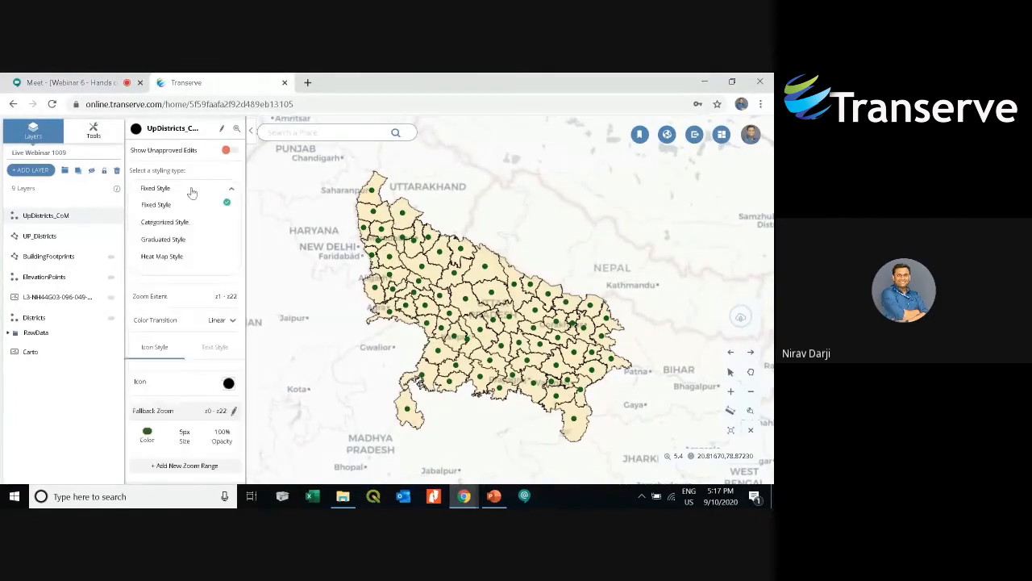
{"action": "left_click", "coordinate": [174, 256]}
{"action": "left_click", "coordinate": [230, 233]}
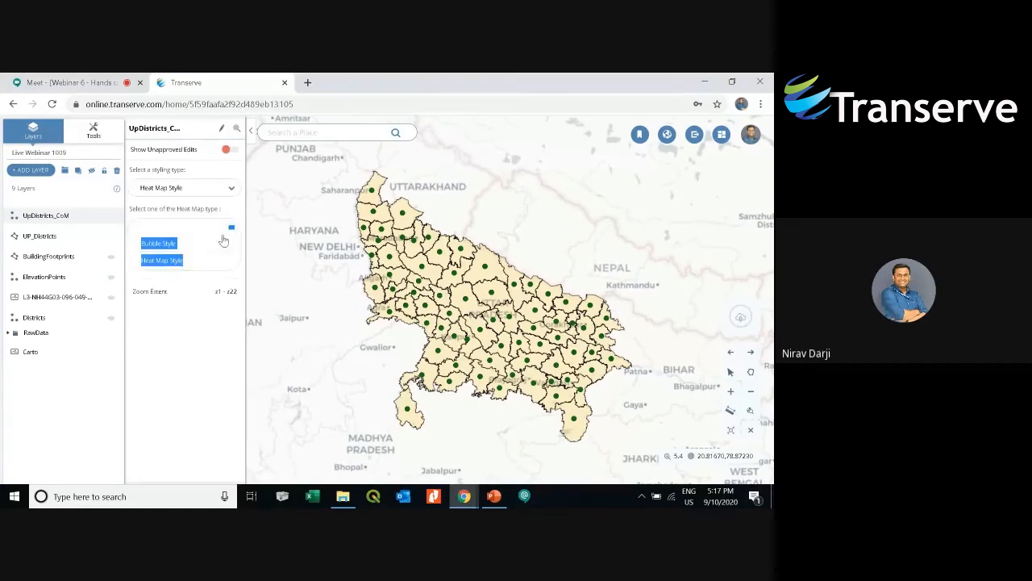
{"action": "left_click", "coordinate": [223, 241]}
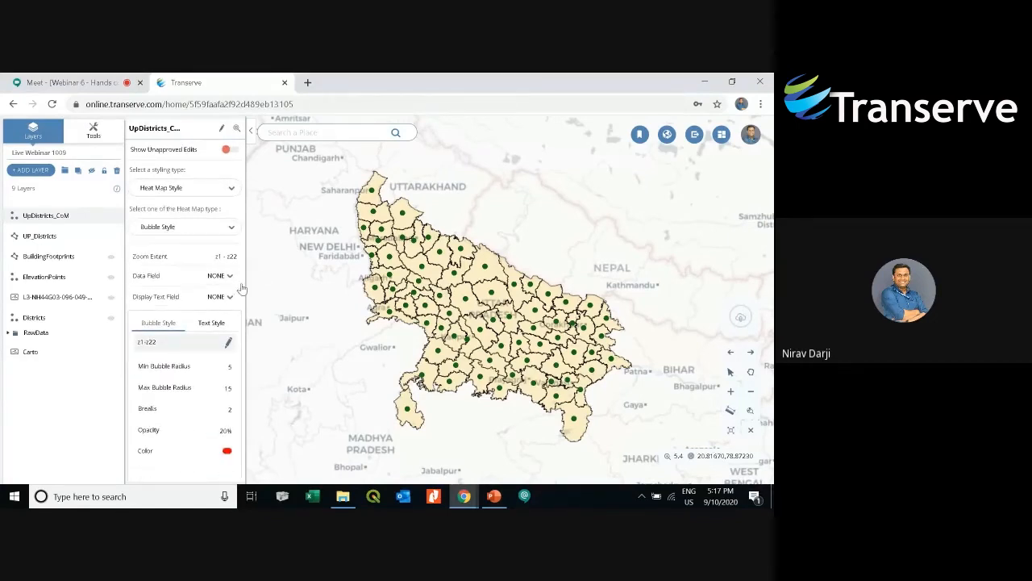
- Set the bubble style's data field to TotalPop
{"action": "left_click", "coordinate": [227, 276]}
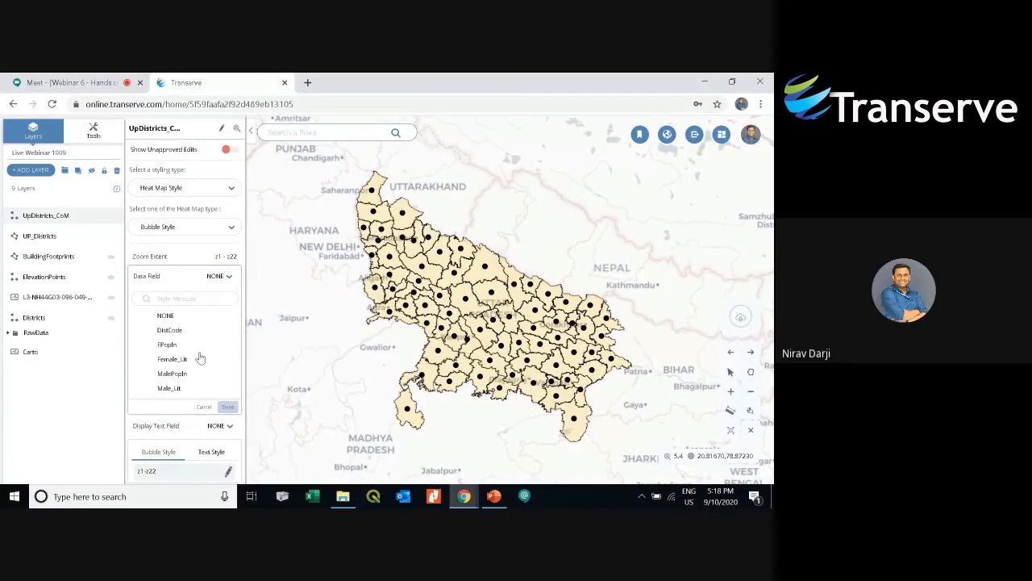
{"action": "scroll", "coordinate": [200, 357], "scroll_direction": "down", "scroll_amount": 2}
{"action": "left_click", "coordinate": [164, 378]}
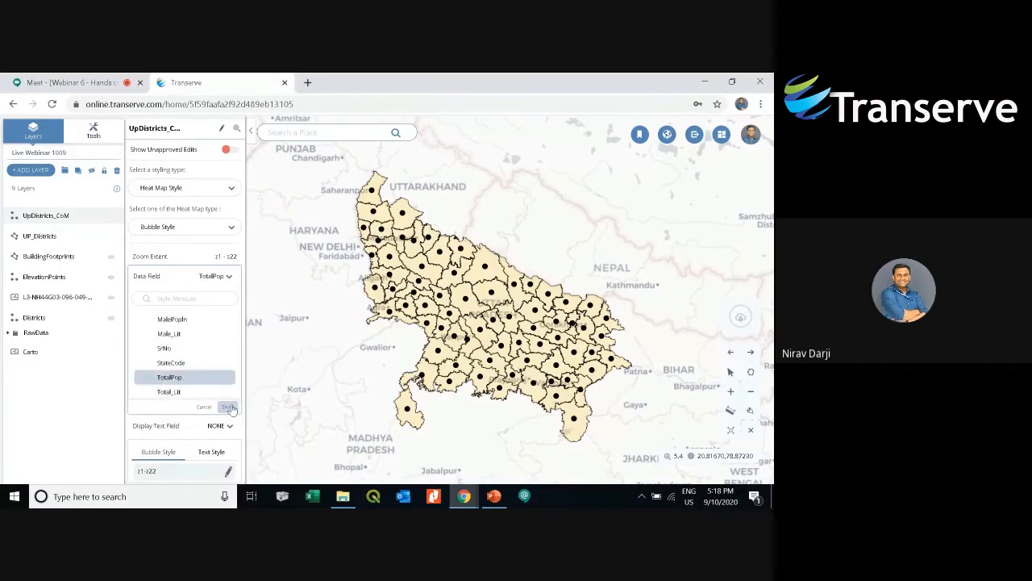
{"action": "left_click", "coordinate": [229, 407]}
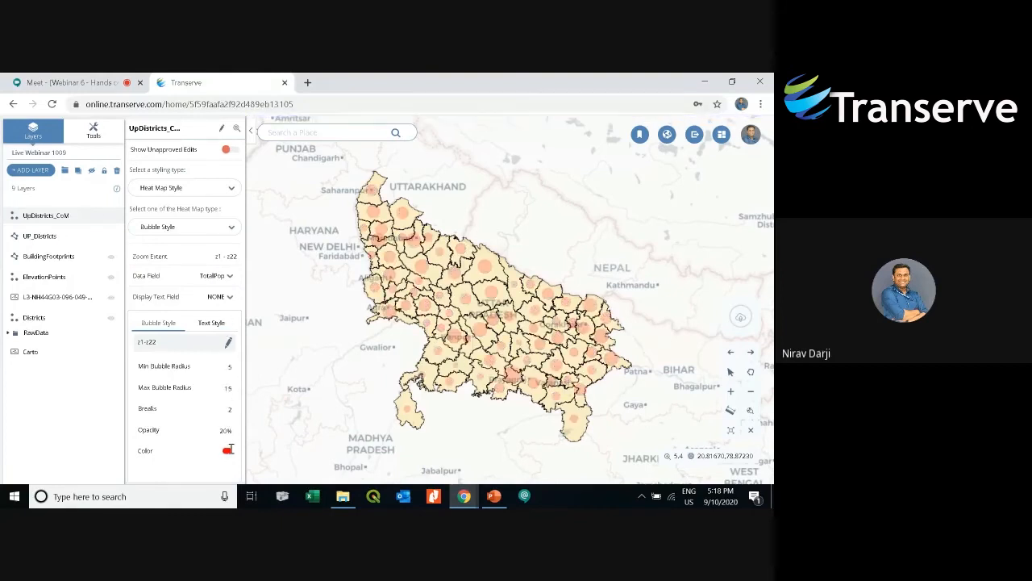
- Hide the UpDistricts_CoM and UP_Districts layers on the map
{"action": "left_click_drag", "start_coordinate": [465, 344], "coordinate": [440, 343]}
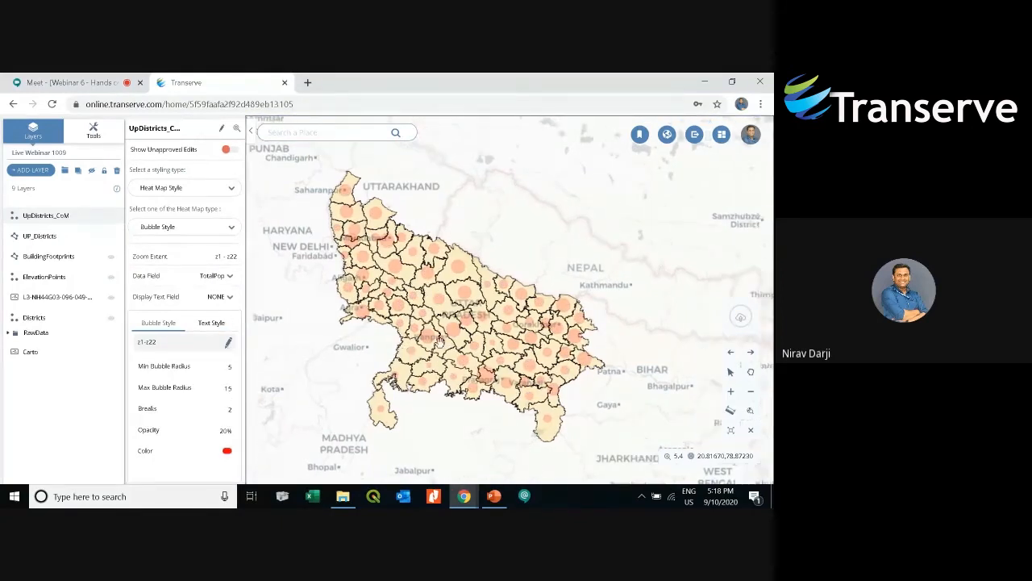
{"action": "scroll", "coordinate": [440, 342], "scroll_direction": "up", "scroll_amount": 2}
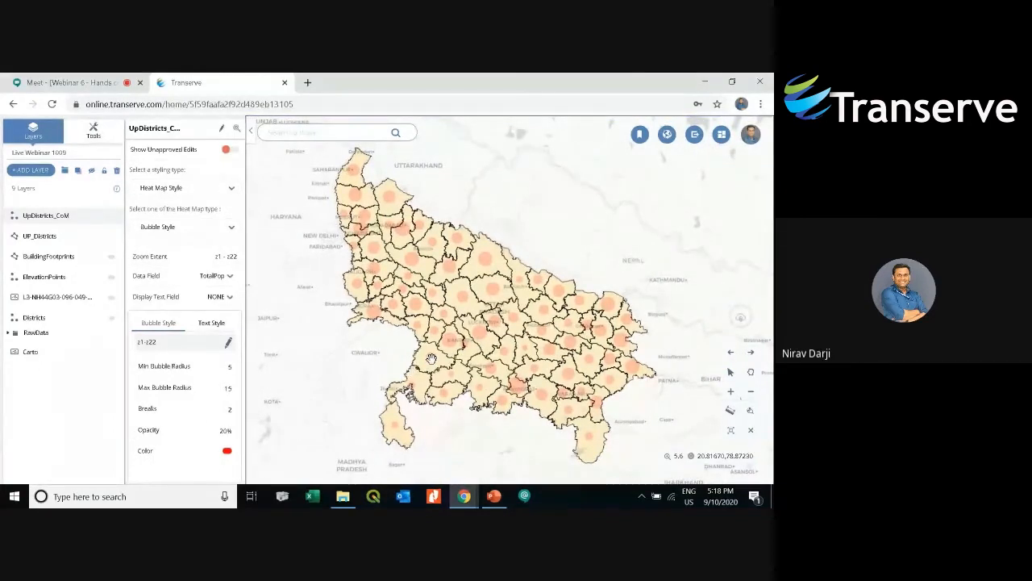
{"action": "left_click_drag", "start_coordinate": [523, 280], "coordinate": [523, 294]}
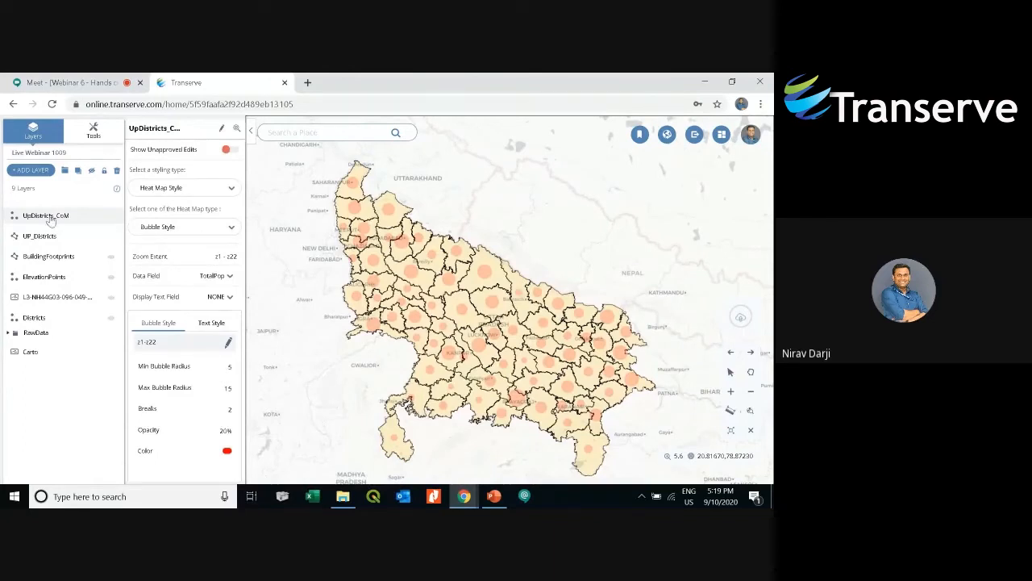
{"action": "left_click", "coordinate": [74, 217]}
{"action": "left_click", "coordinate": [74, 218]}
{"action": "left_click", "coordinate": [73, 219]}
{"action": "left_click", "coordinate": [65, 243]}
{"action": "left_click", "coordinate": [91, 171]}
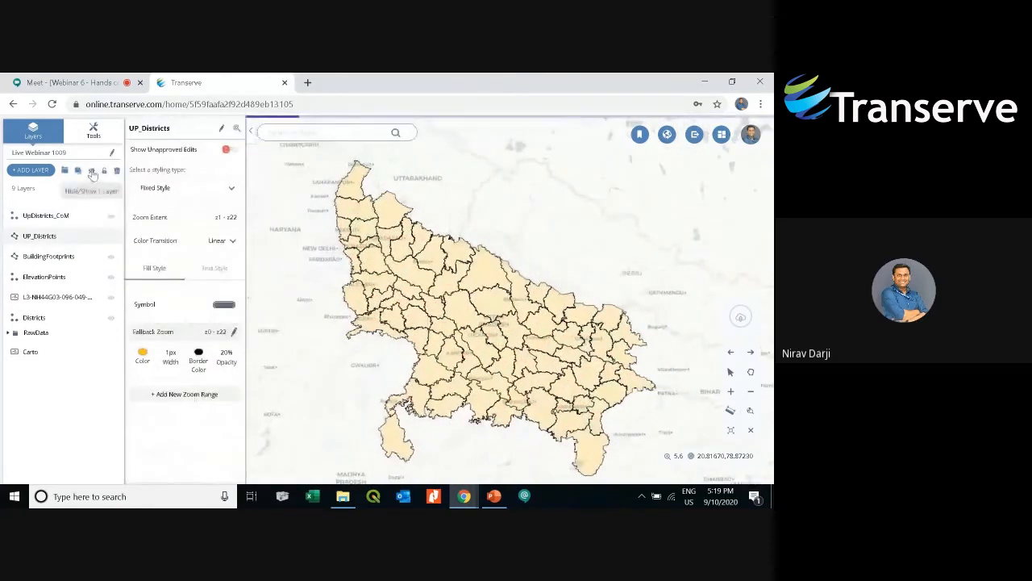
- Select the BuildingFootprints layer and zoom the map to its extent
{"action": "left_click", "coordinate": [83, 259]}
{"action": "left_click", "coordinate": [68, 257]}
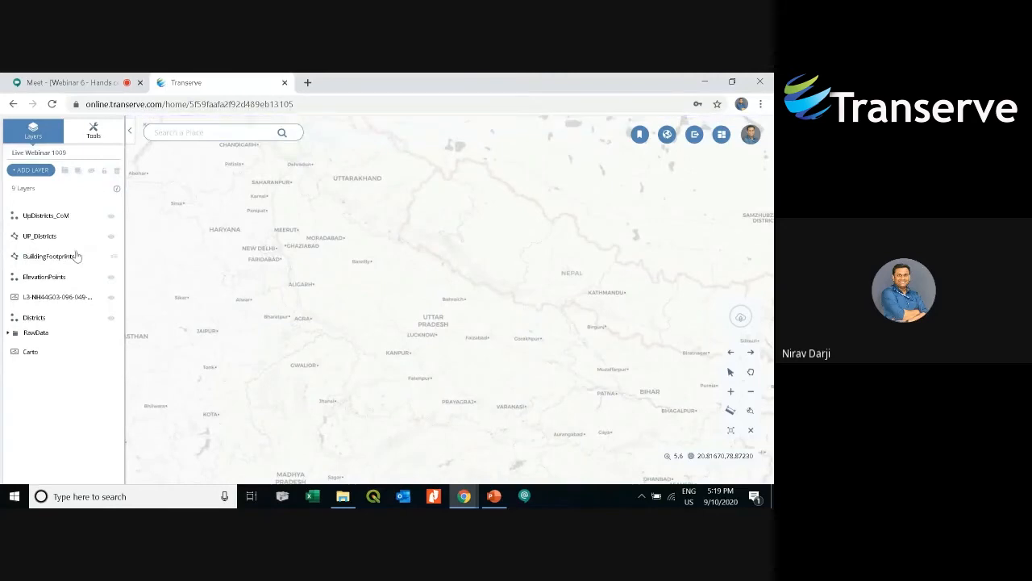
{"action": "left_click", "coordinate": [72, 257]}
{"action": "left_click", "coordinate": [236, 132]}
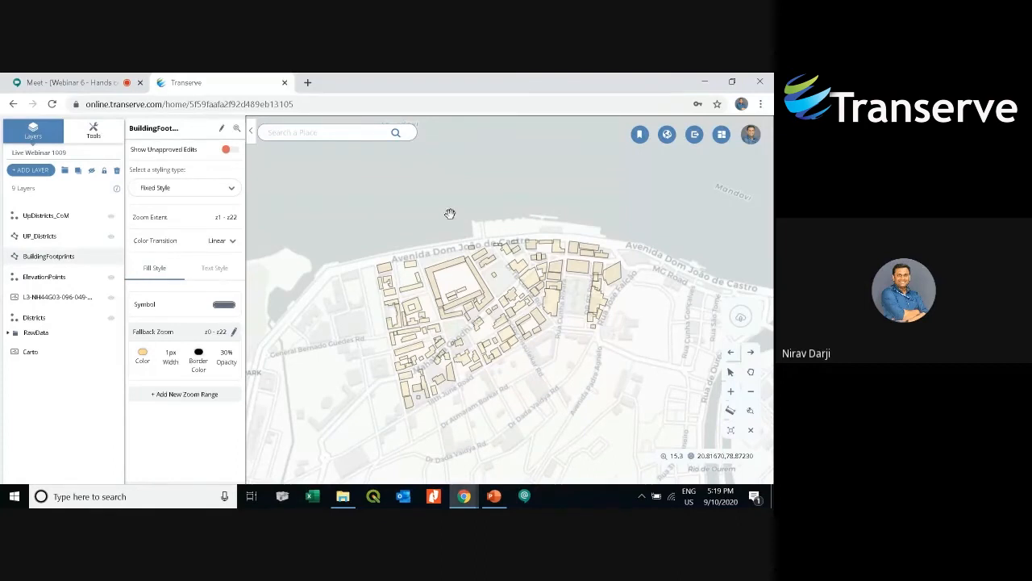
- Search the vector tools for mask and open the Mask tool
{"action": "left_click", "coordinate": [94, 131]}
{"action": "left_click", "coordinate": [61, 226]}
{"action": "left_click", "coordinate": [71, 250]}
{"action": "type", "text": "mask"}
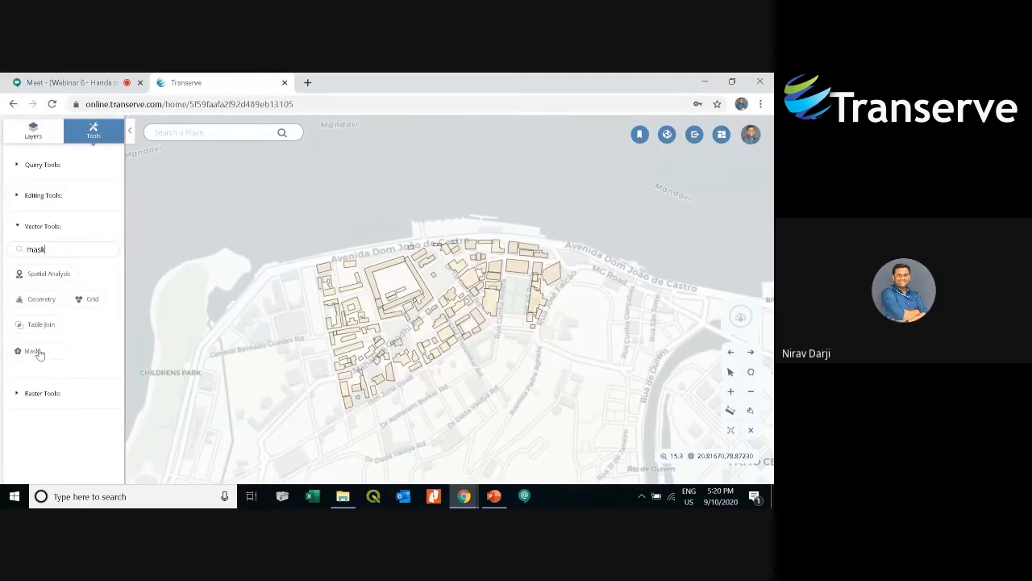
{"action": "left_click", "coordinate": [36, 352]}
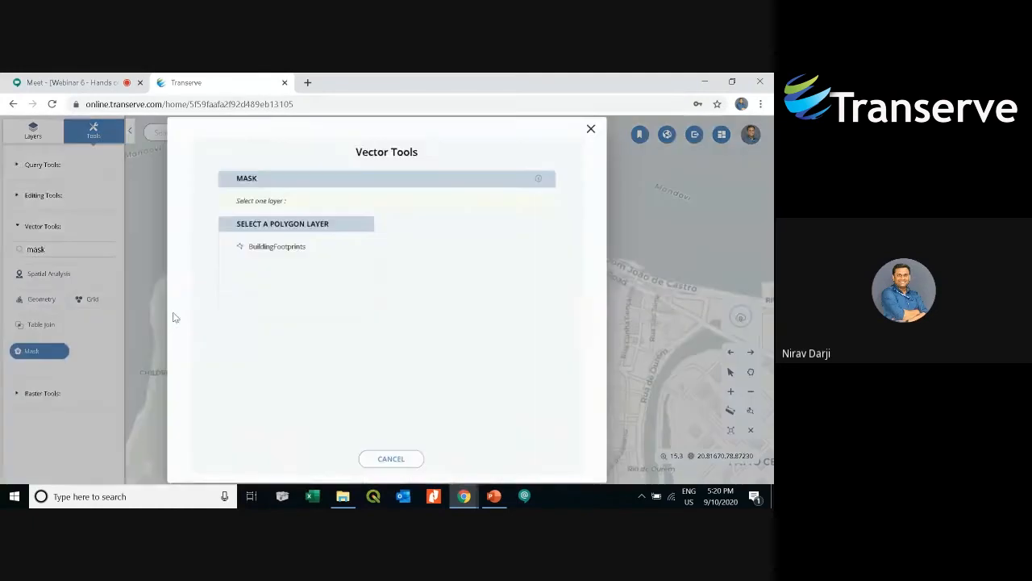
- Choose BuildingFootprints as the polygon layer, with Select By Graphics data and Polygon Selection geometry
{"action": "left_click", "coordinate": [295, 248]}
{"action": "left_click", "coordinate": [410, 372]}
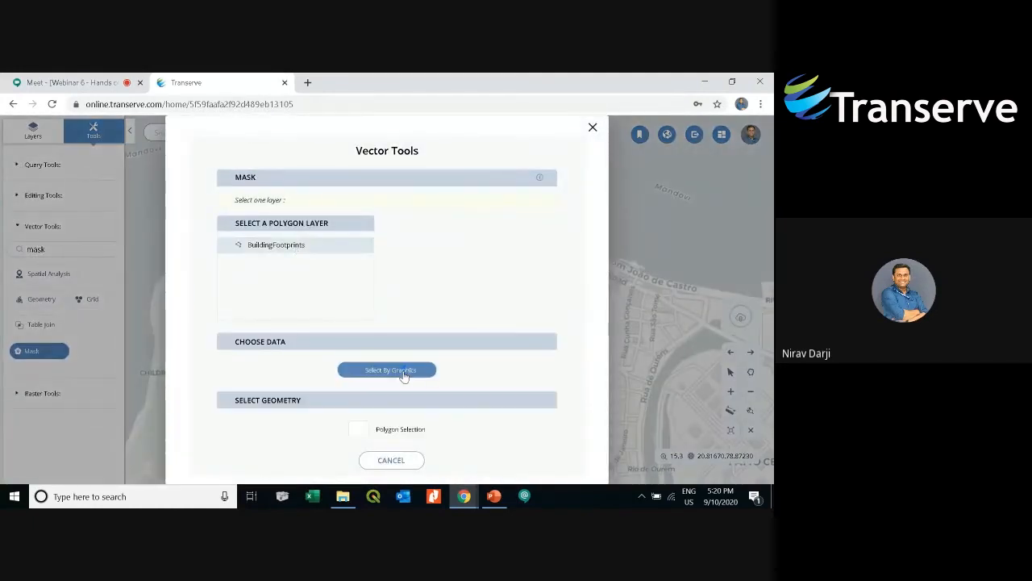
{"action": "left_click", "coordinate": [360, 429]}
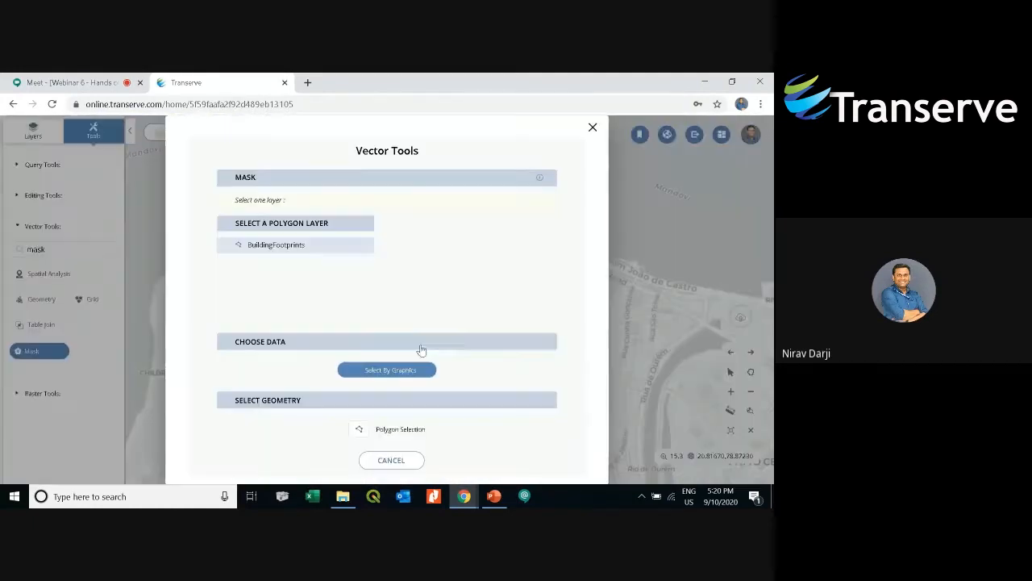
{"action": "left_click", "coordinate": [359, 427]}
- Draw a five-point mask polygon over part of a building and run the Mask
{"action": "scroll", "coordinate": [345, 394], "scroll_direction": "up", "scroll_amount": 5}
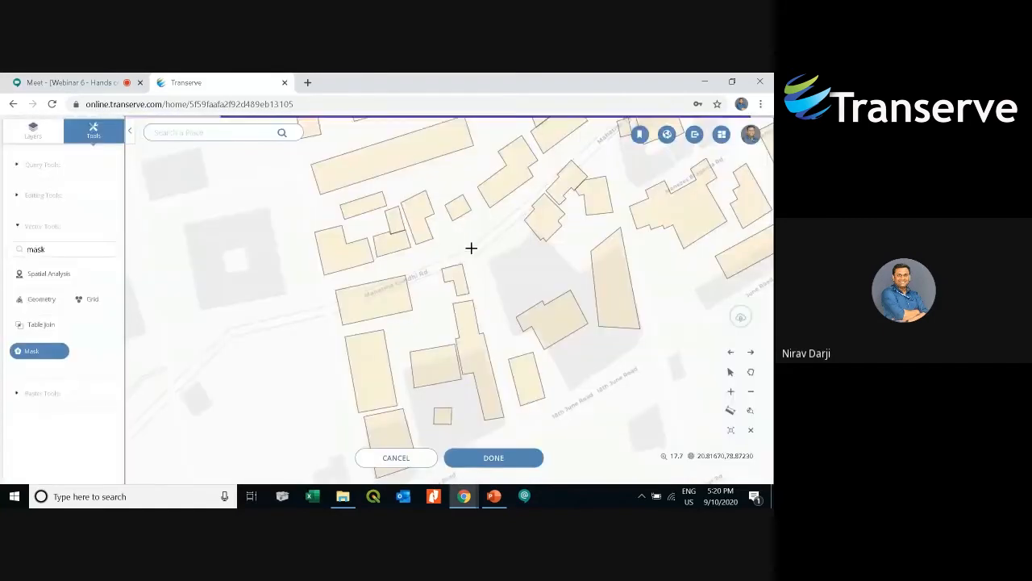
{"action": "left_click_drag", "start_coordinate": [474, 246], "coordinate": [441, 368]}
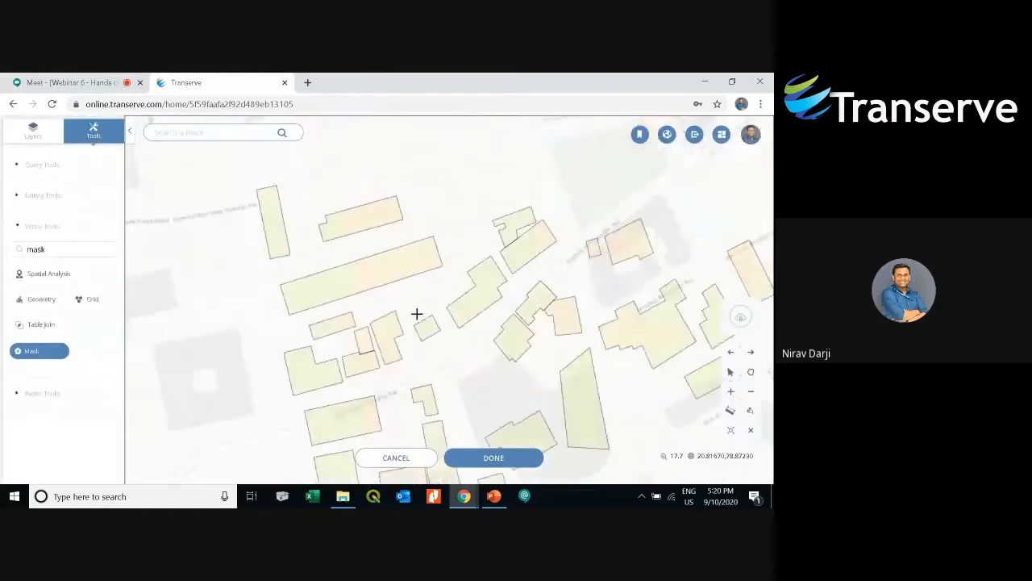
{"action": "scroll", "coordinate": [396, 316], "scroll_direction": "up", "scroll_amount": 2}
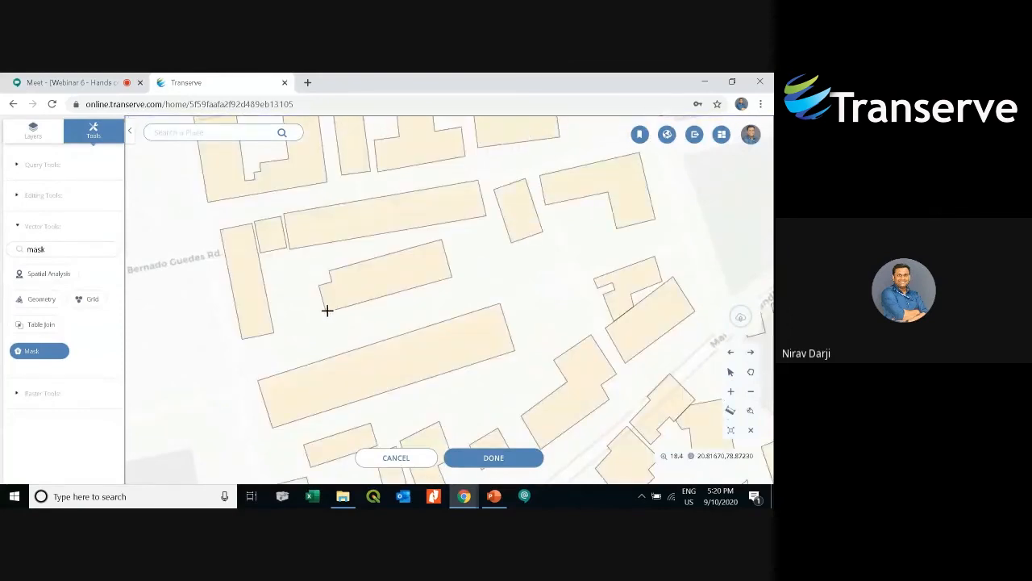
{"action": "left_click", "coordinate": [319, 285]}
{"action": "left_click", "coordinate": [329, 271]}
{"action": "left_click", "coordinate": [439, 240]}
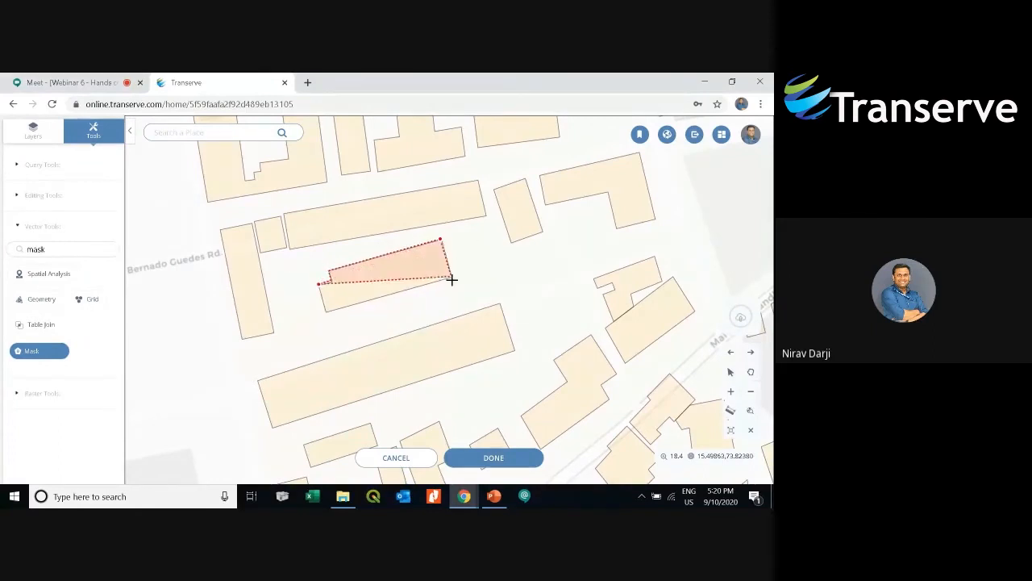
{"action": "left_click", "coordinate": [458, 302]}
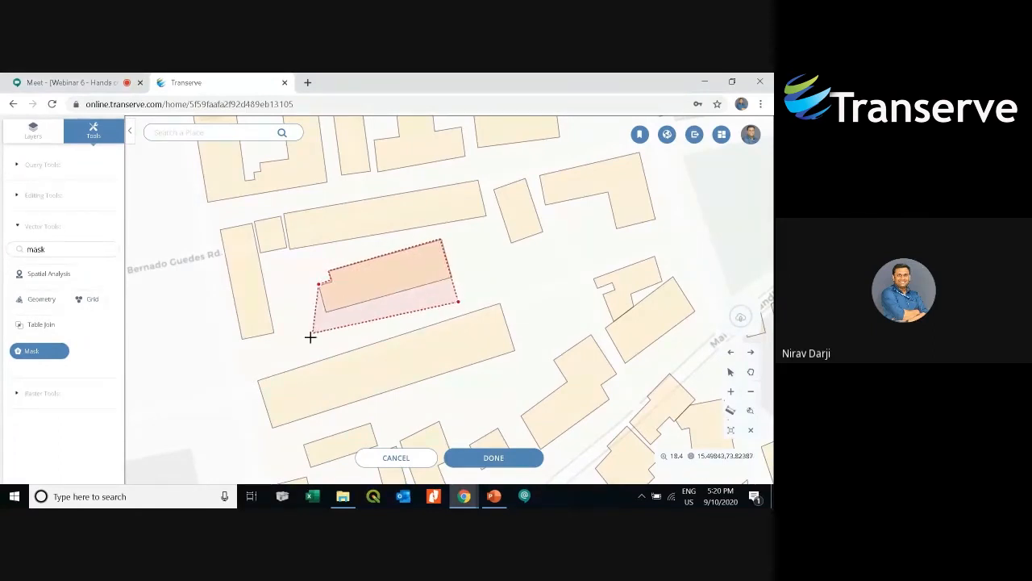
{"action": "left_click", "coordinate": [334, 341]}
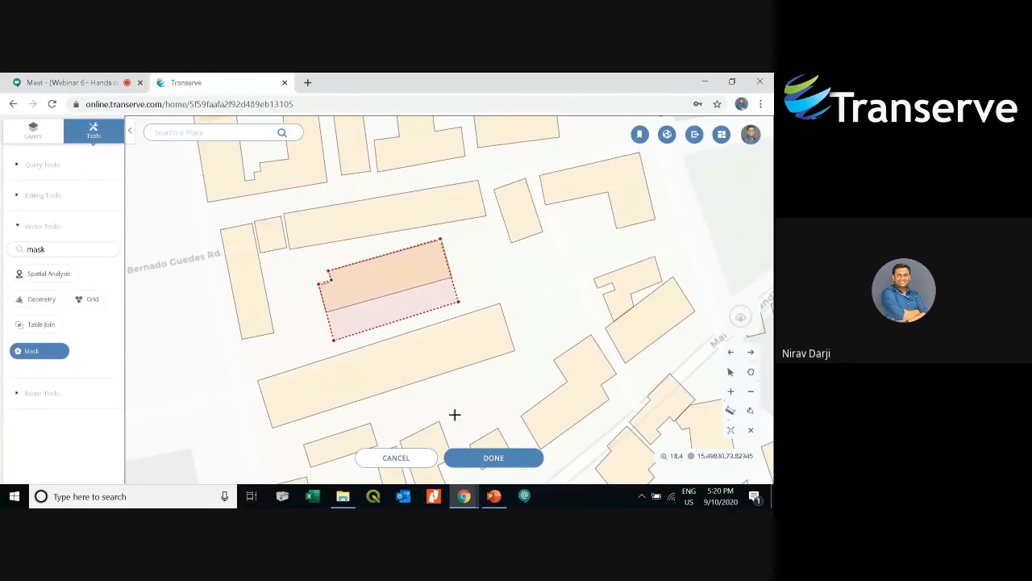
{"action": "left_click", "coordinate": [490, 457]}
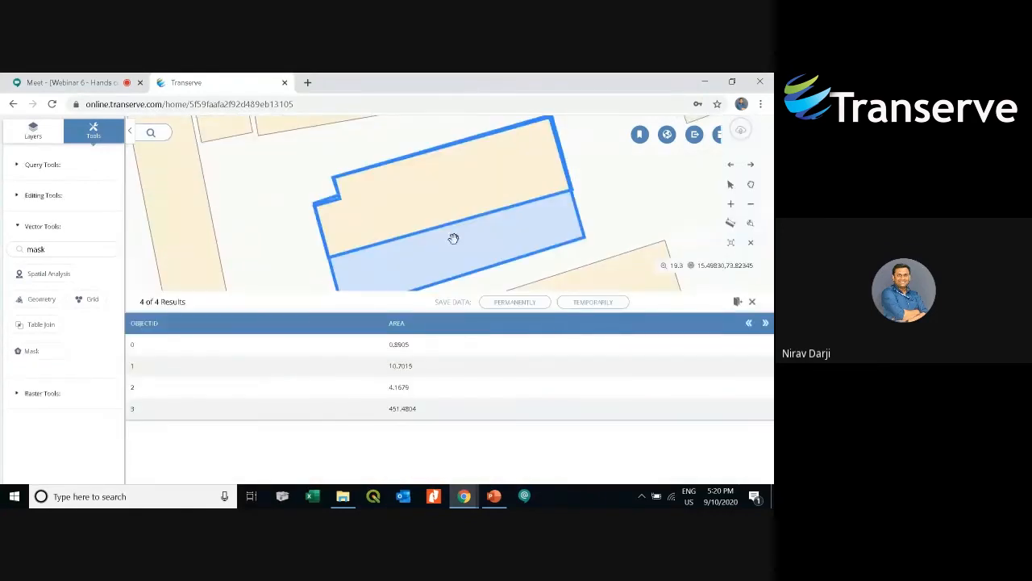
- Pan around the masked building and review the results table
{"action": "left_click_drag", "start_coordinate": [505, 244], "coordinate": [509, 231]}
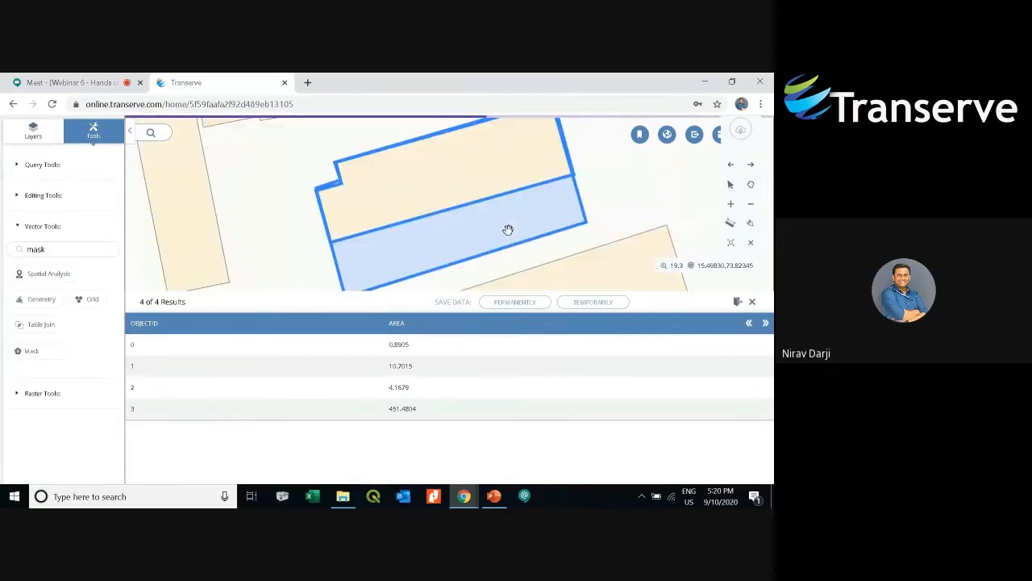
{"action": "left_click_drag", "start_coordinate": [340, 198], "coordinate": [344, 210]}
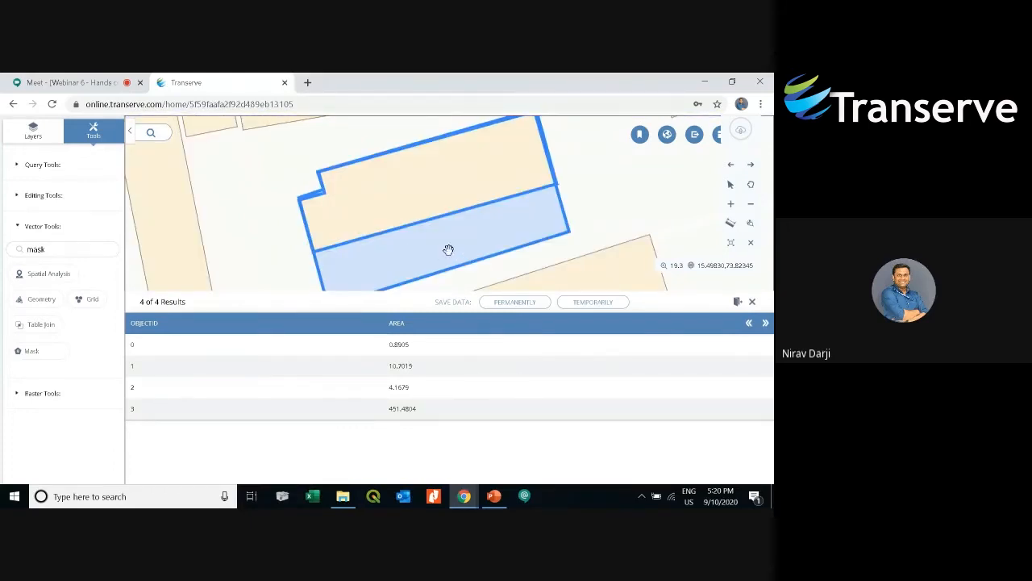
{"action": "left_click_drag", "start_coordinate": [449, 250], "coordinate": [449, 236]}
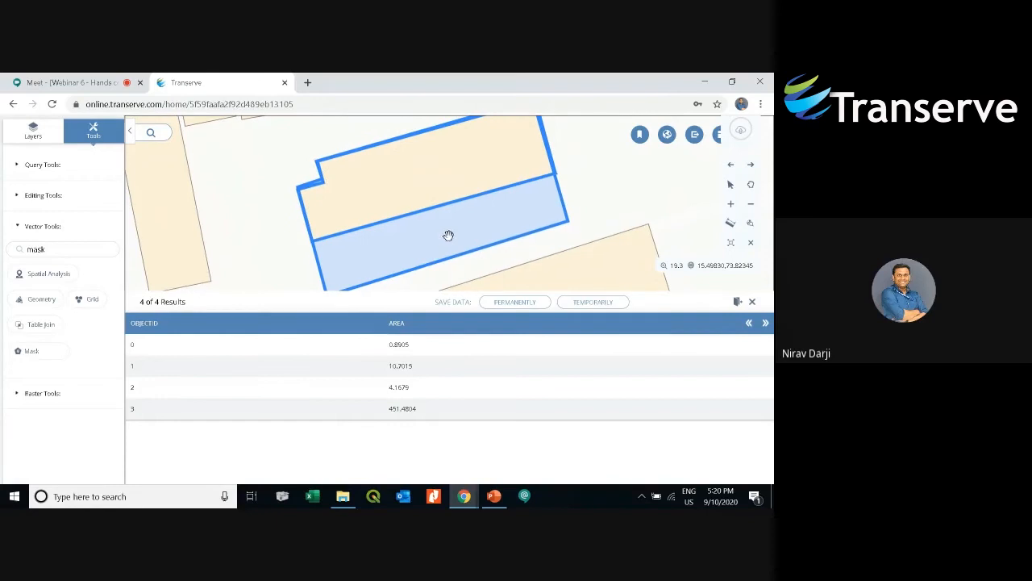
- Save the masked output permanently as a new layer named Mask
{"action": "left_click", "coordinate": [151, 409]}
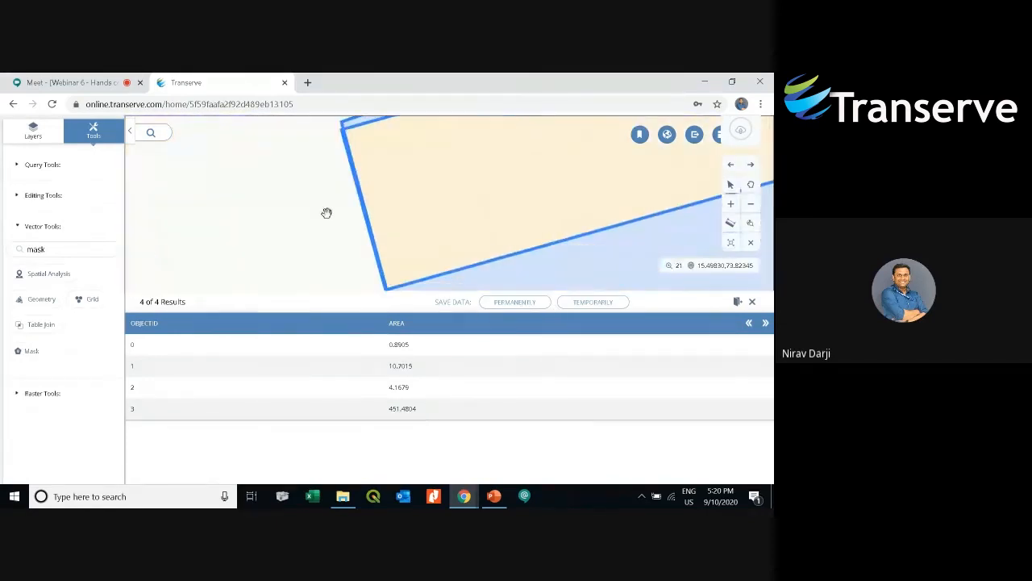
{"action": "left_click", "coordinate": [516, 302]}
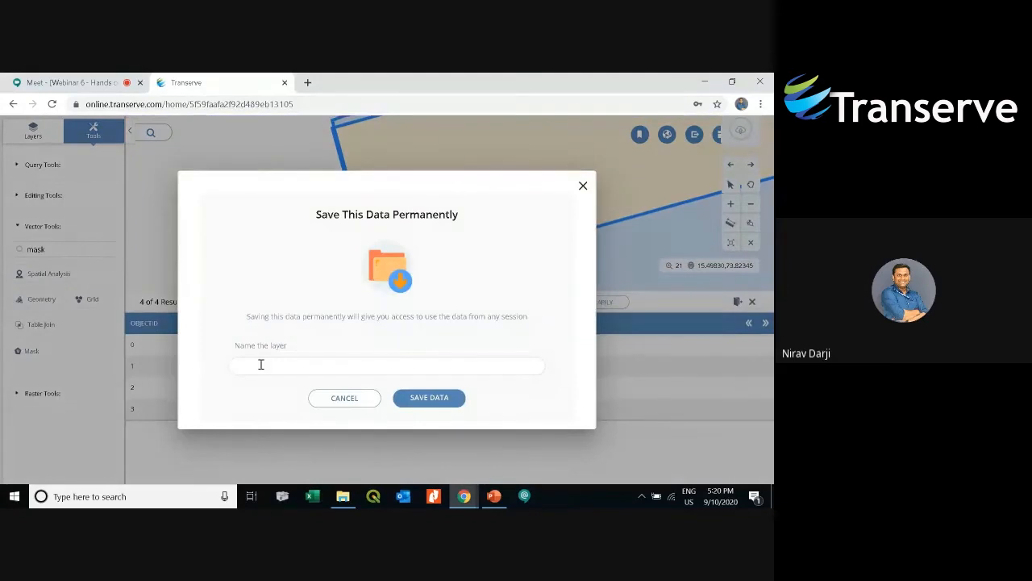
{"action": "type", "text": "mask"}
{"action": "key", "text": "BackSpace"}
{"action": "type", "text": "Mask"}
{"action": "left_click", "coordinate": [422, 403]}
{"action": "left_click", "coordinate": [395, 336]}
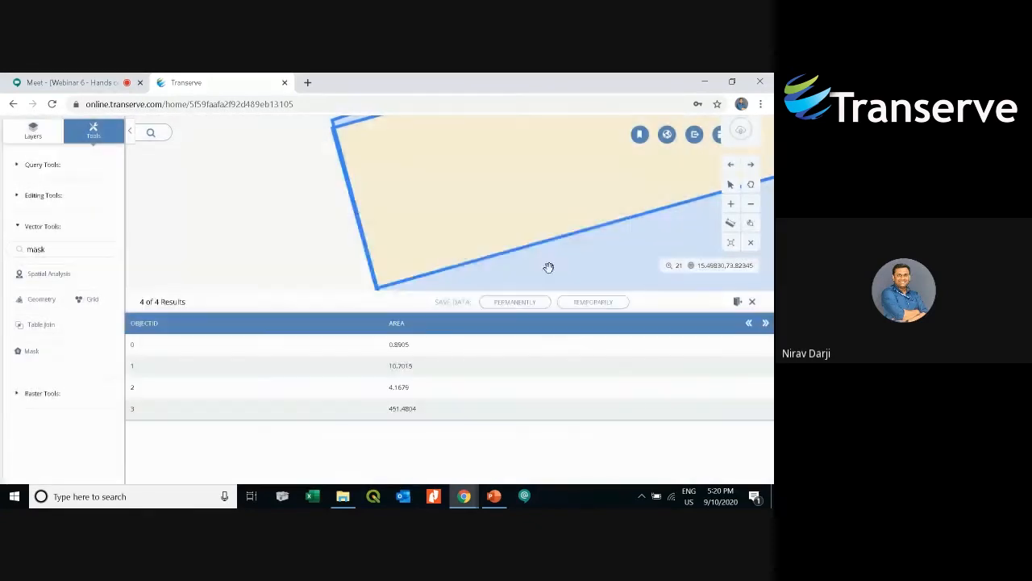
{"action": "left_click_drag", "start_coordinate": [566, 238], "coordinate": [440, 251]}
{"action": "scroll", "coordinate": [491, 242], "scroll_direction": "down", "scroll_amount": 1}
{"action": "left_click", "coordinate": [737, 303]}
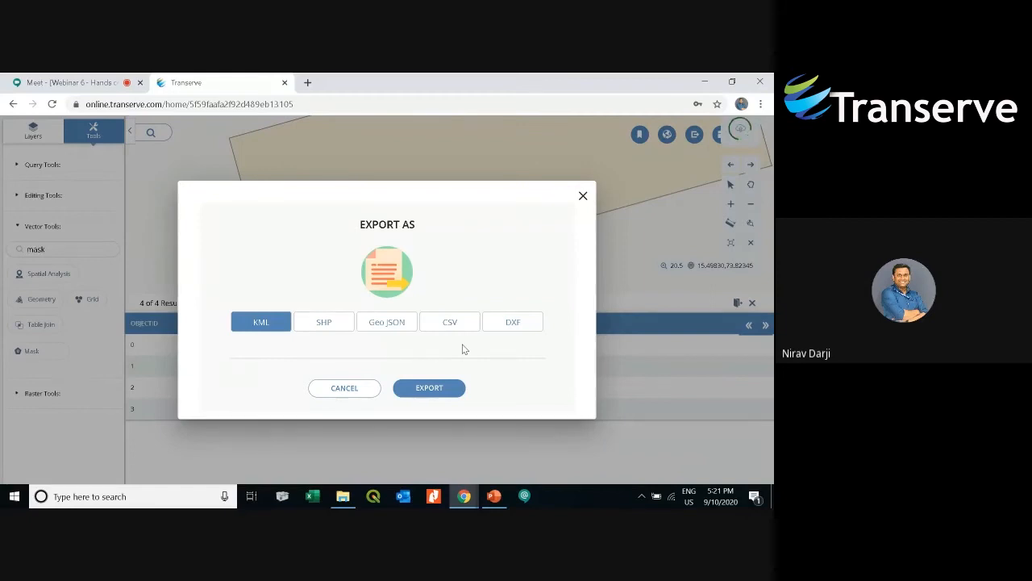
{"action": "left_click", "coordinate": [344, 388]}
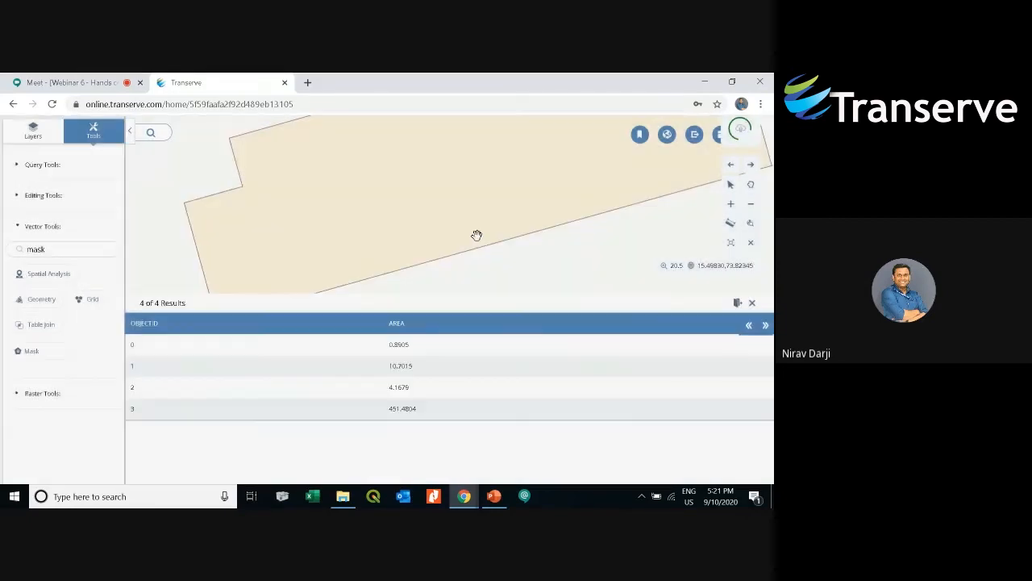
- Close the Mask results table, confirming the prompt
{"action": "left_click", "coordinate": [752, 303]}
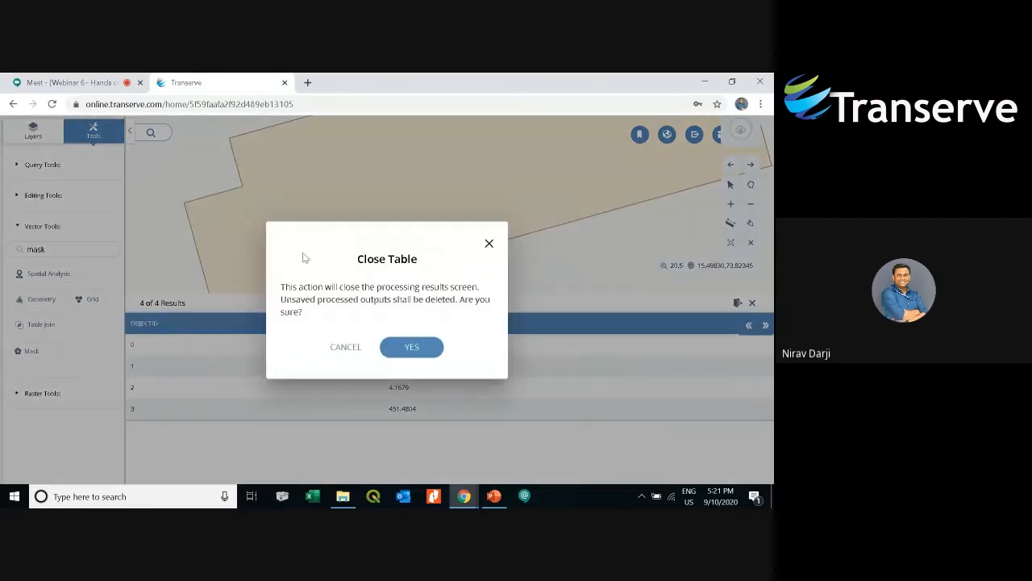
{"action": "left_click", "coordinate": [413, 344]}
{"action": "left_click", "coordinate": [41, 164]}
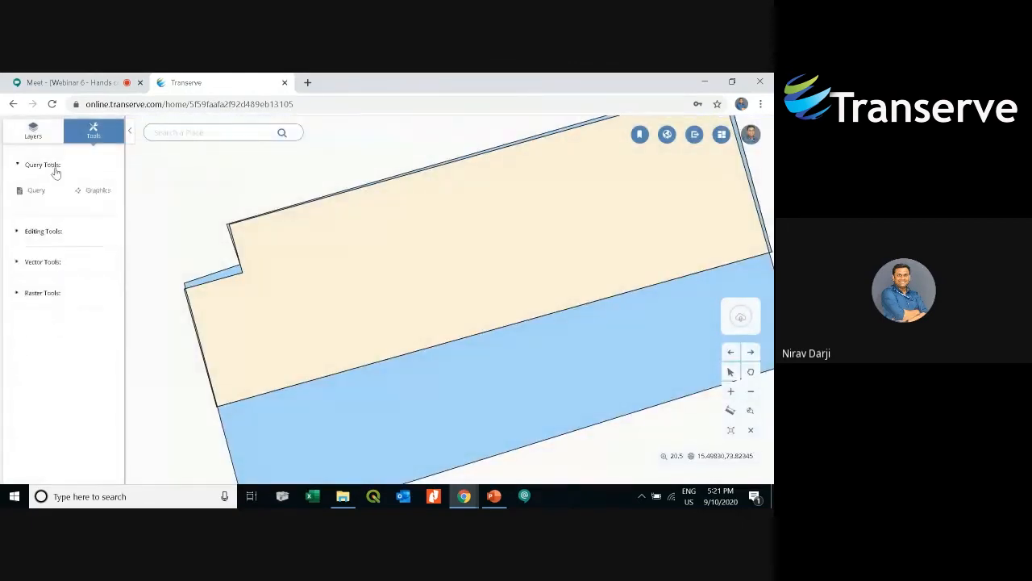
- Hide the BuildingFootprints layer from the layer list
{"action": "left_click", "coordinate": [33, 130]}
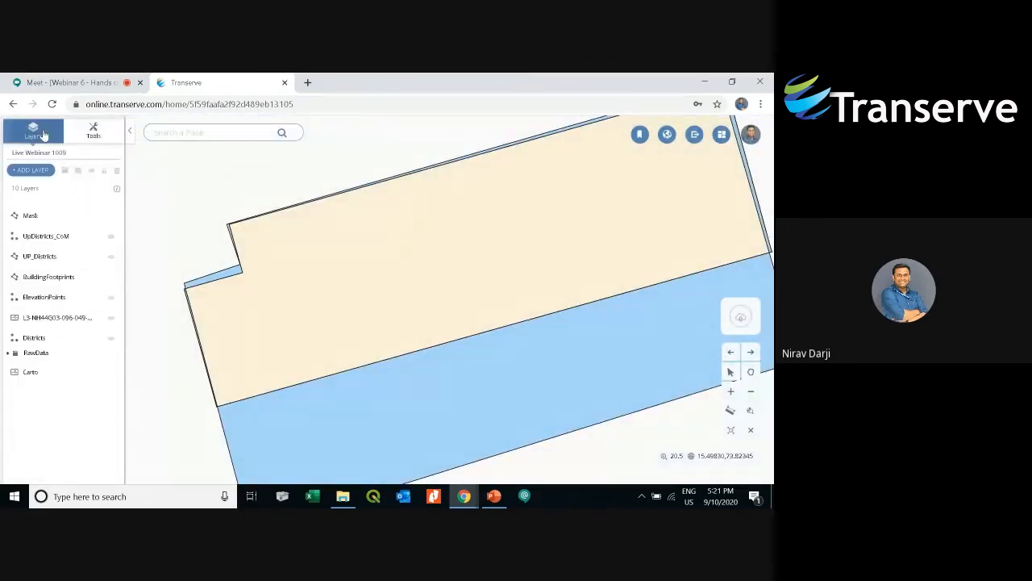
{"action": "left_click", "coordinate": [46, 217]}
{"action": "left_click", "coordinate": [67, 278]}
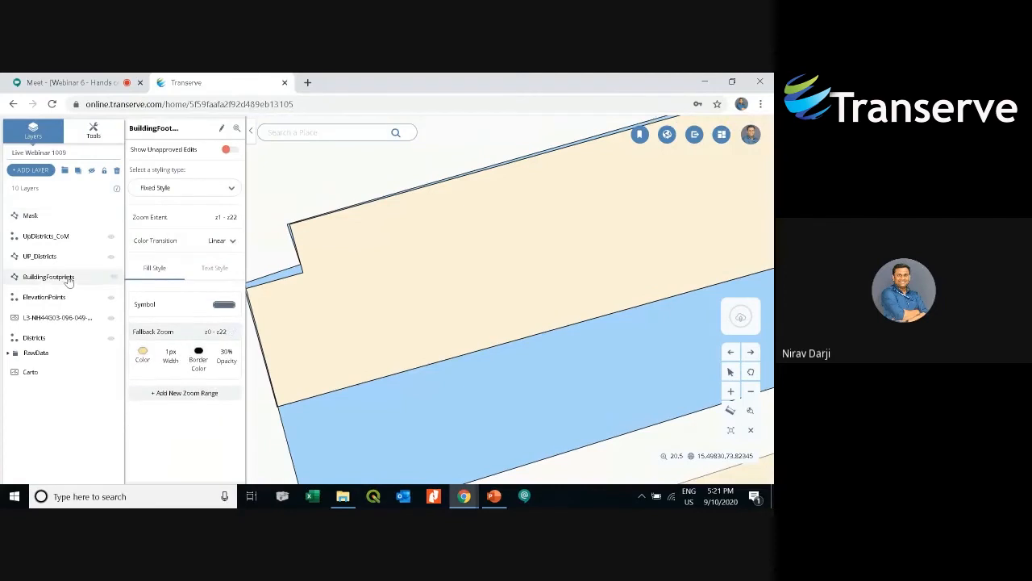
{"action": "left_click", "coordinate": [92, 171]}
{"action": "scroll", "coordinate": [491, 282], "scroll_direction": "down", "scroll_amount": 2}
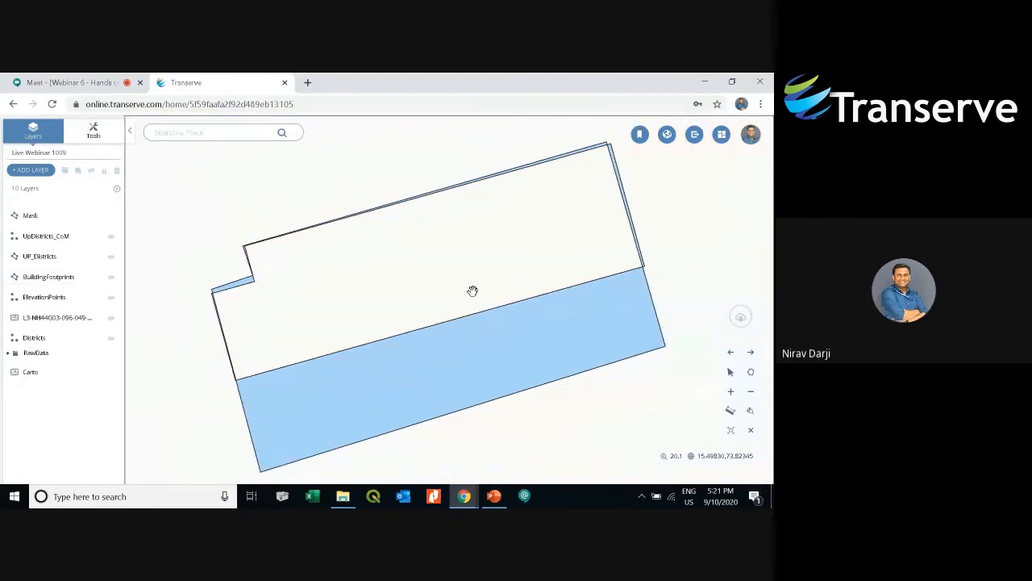
{"action": "left_click_drag", "start_coordinate": [502, 316], "coordinate": [499, 308]}
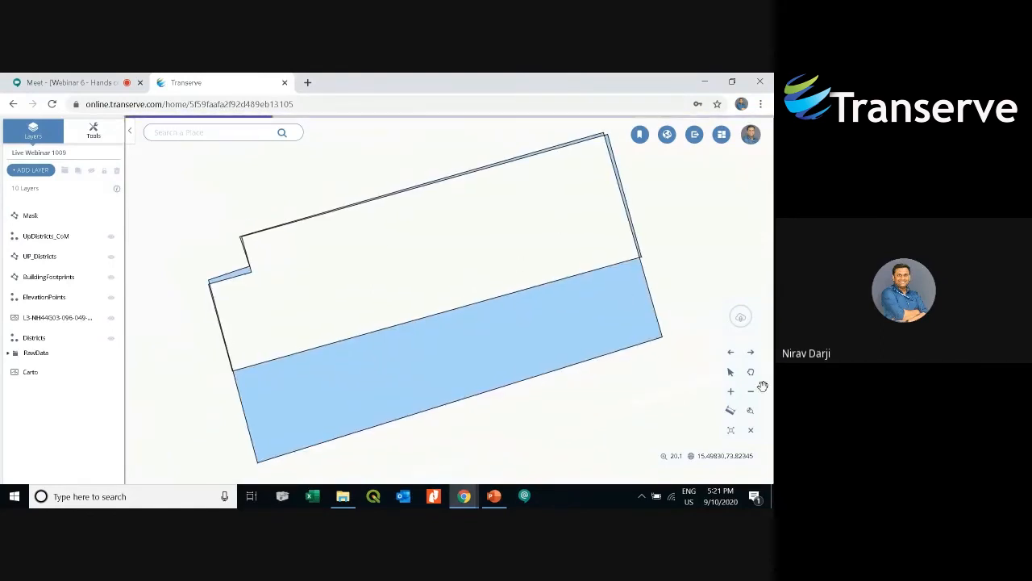
- Inspect the attributes of the masked feature on the map
{"action": "left_click", "coordinate": [731, 371]}
{"action": "left_click", "coordinate": [510, 320]}
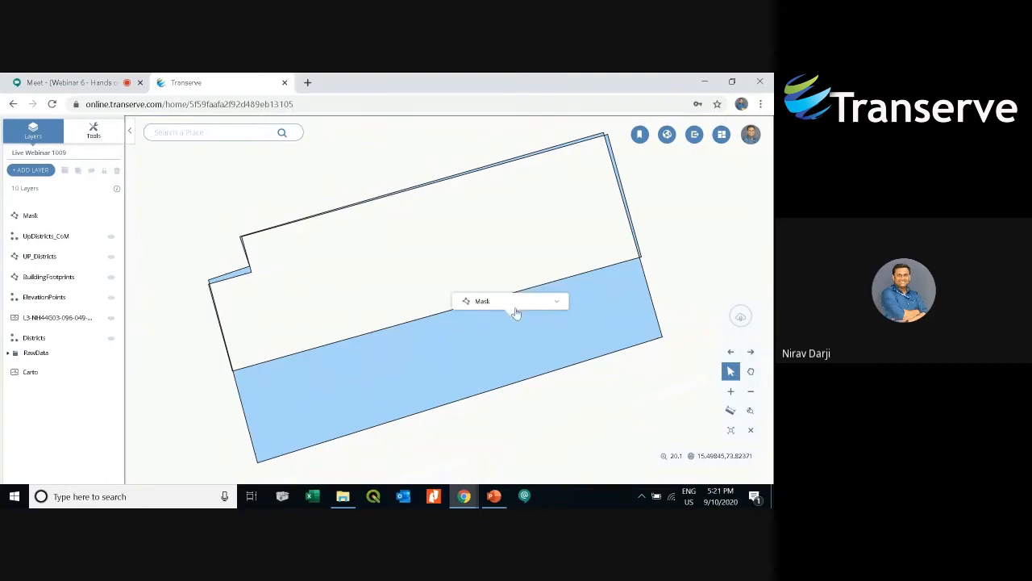
{"action": "left_click_drag", "start_coordinate": [537, 302], "coordinate": [559, 302]}
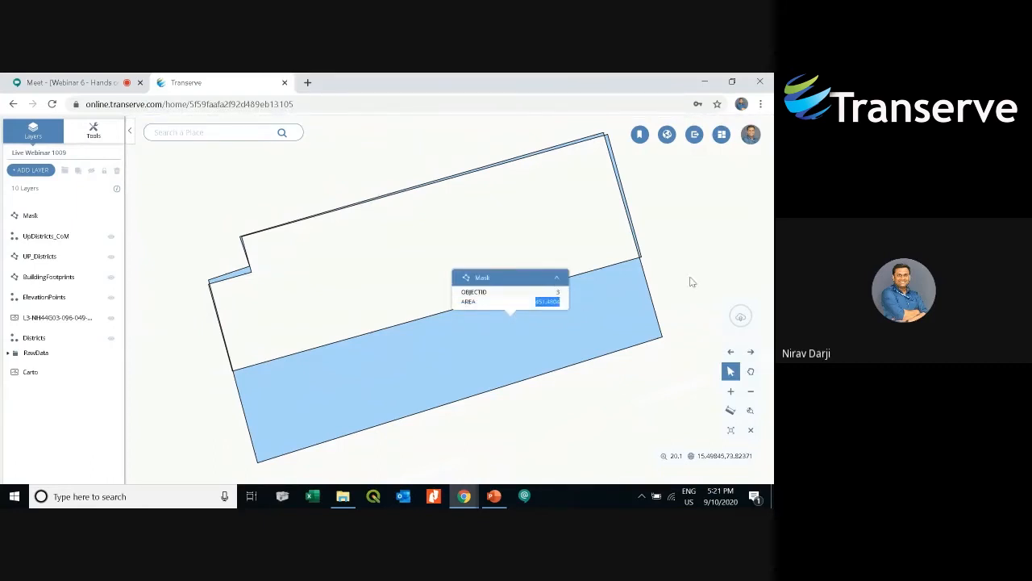
{"action": "left_click_drag", "start_coordinate": [690, 277], "coordinate": [660, 282]}
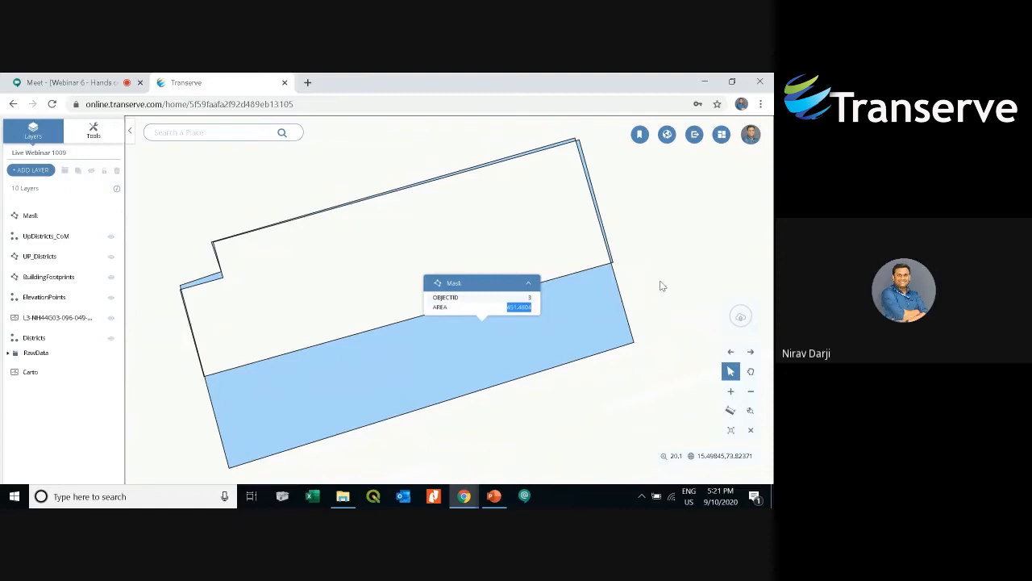
{"action": "scroll", "coordinate": [605, 309], "scroll_direction": "down", "scroll_amount": 2}
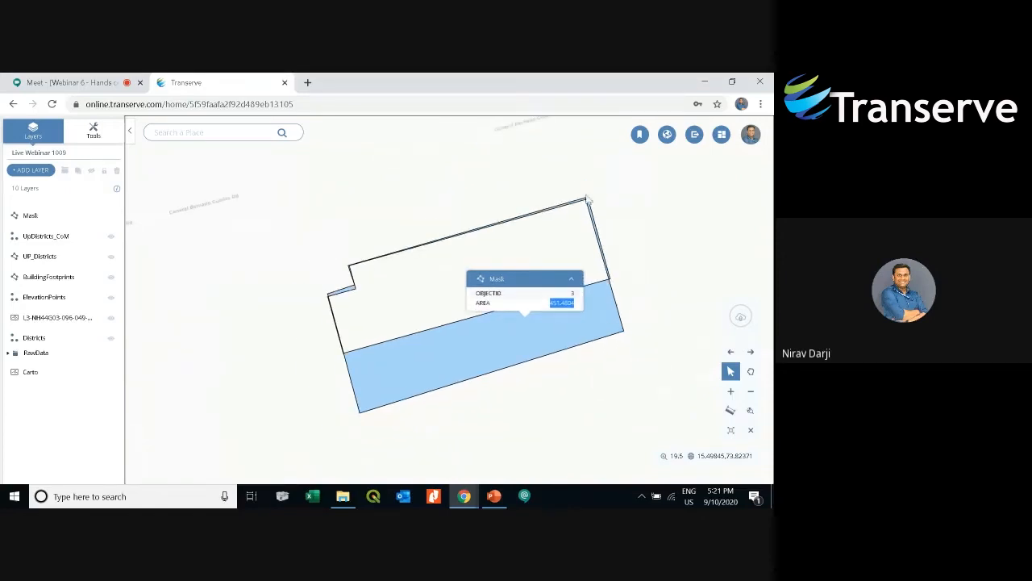
{"action": "left_click_drag", "start_coordinate": [588, 200], "coordinate": [531, 235]}
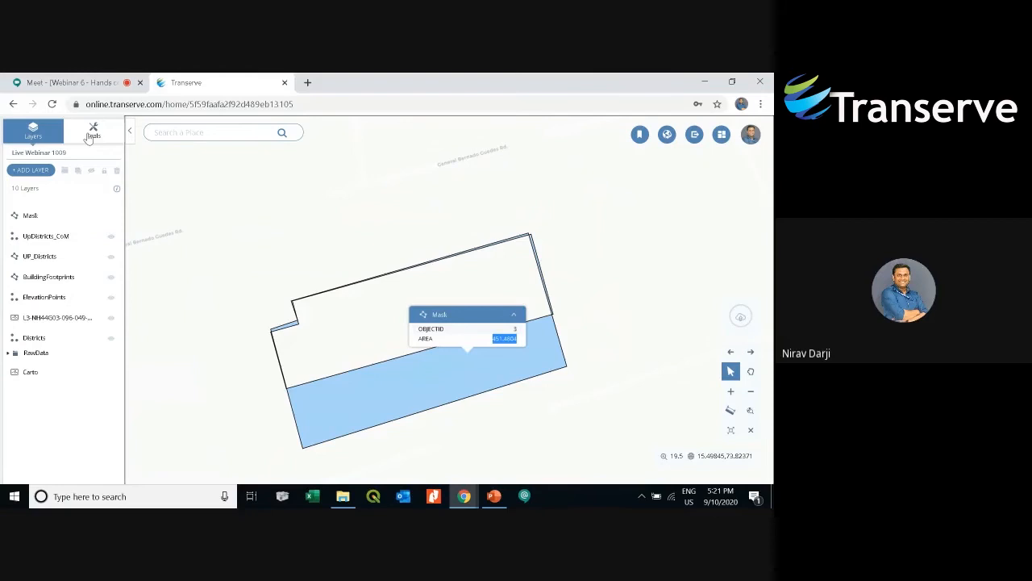
- Search the vector tools for tin
{"action": "left_click", "coordinate": [91, 133]}
{"action": "left_click", "coordinate": [63, 228]}
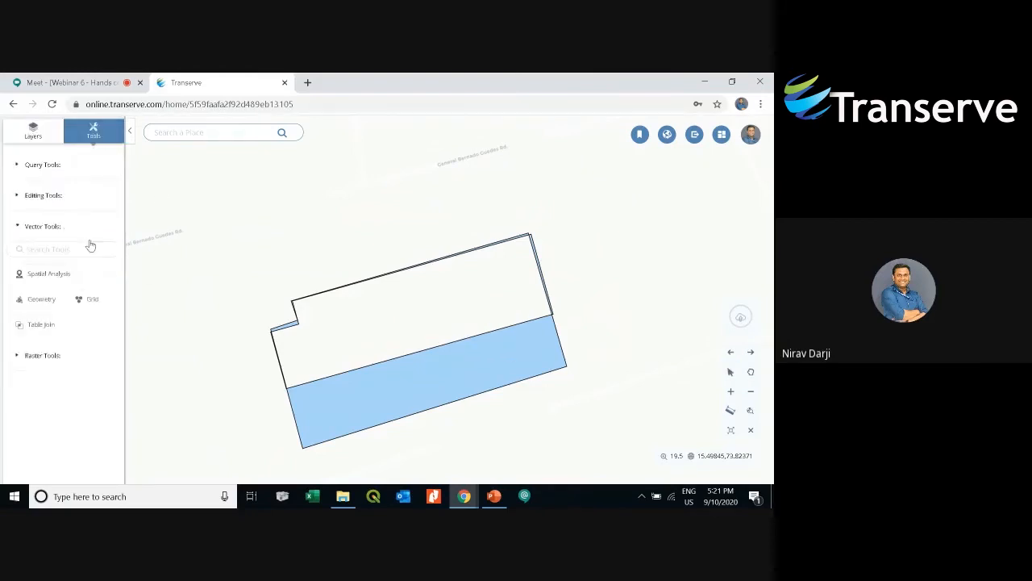
{"action": "left_click", "coordinate": [76, 248]}
{"action": "type", "text": "tin"}
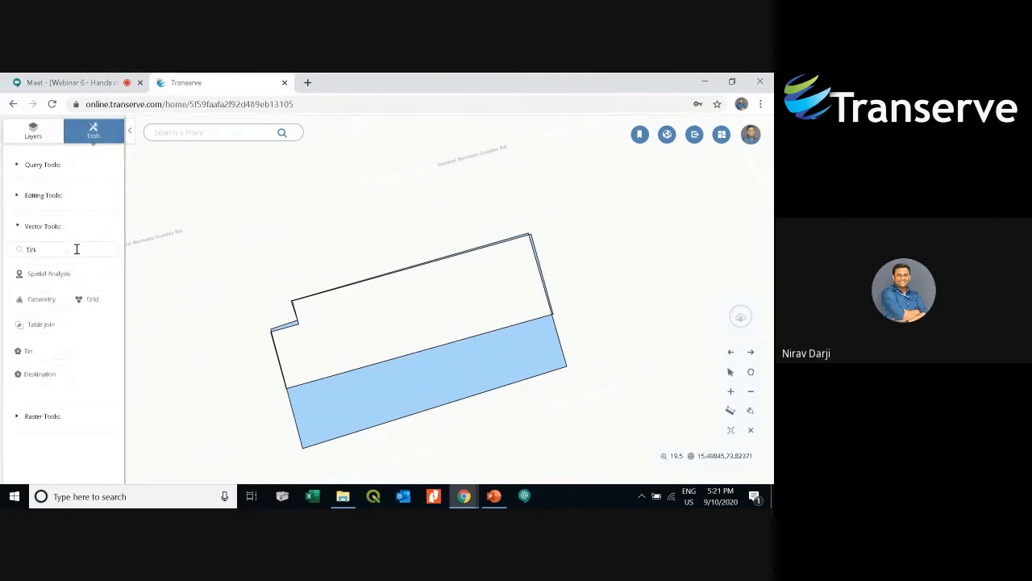
- Hide the Mask layer and select the ElevationPoints layer to show its points on the map
{"action": "left_click", "coordinate": [33, 131]}
{"action": "left_click", "coordinate": [79, 276]}
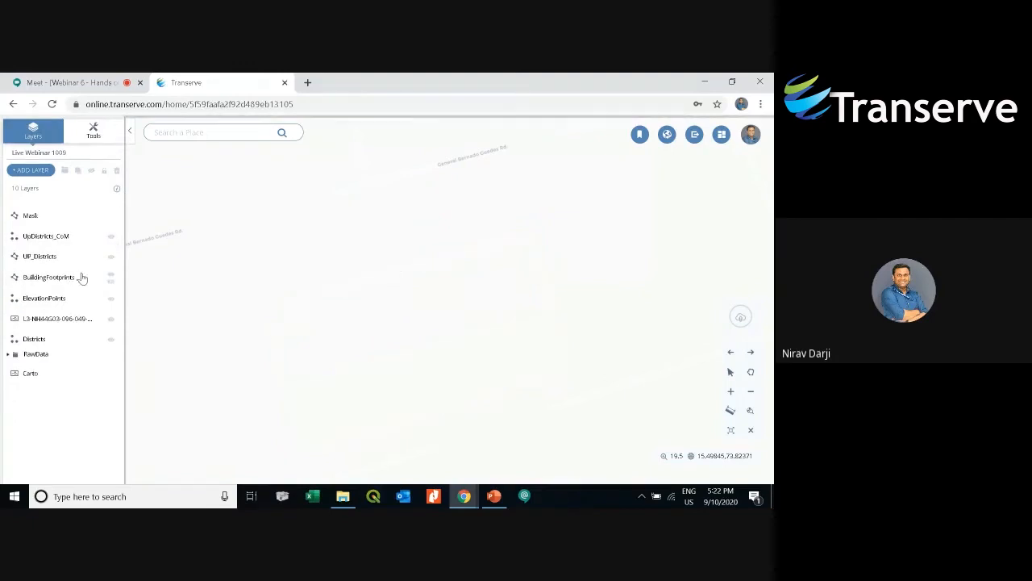
{"action": "left_click", "coordinate": [79, 302]}
{"action": "left_click", "coordinate": [92, 171]}
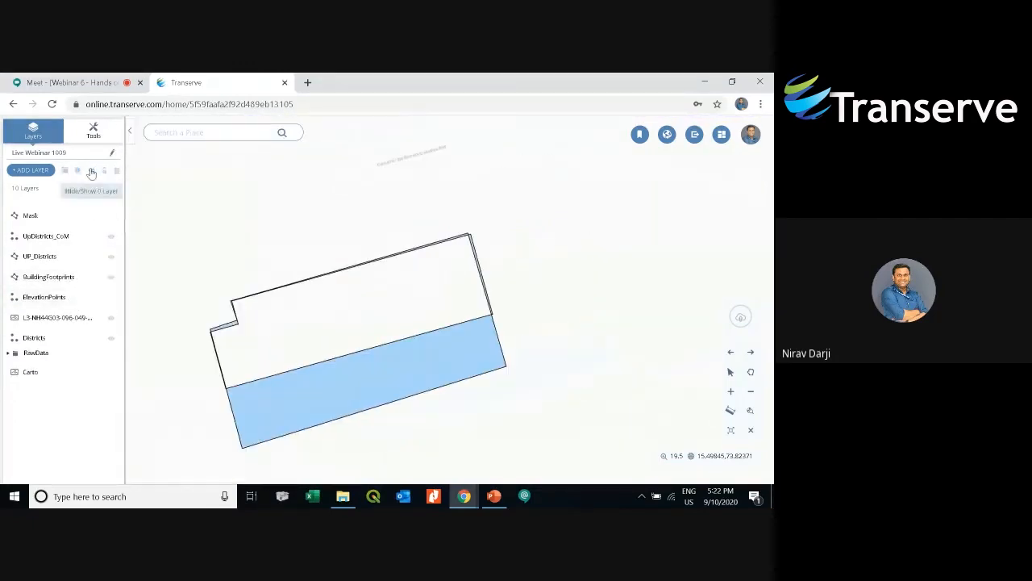
{"action": "left_click", "coordinate": [62, 218]}
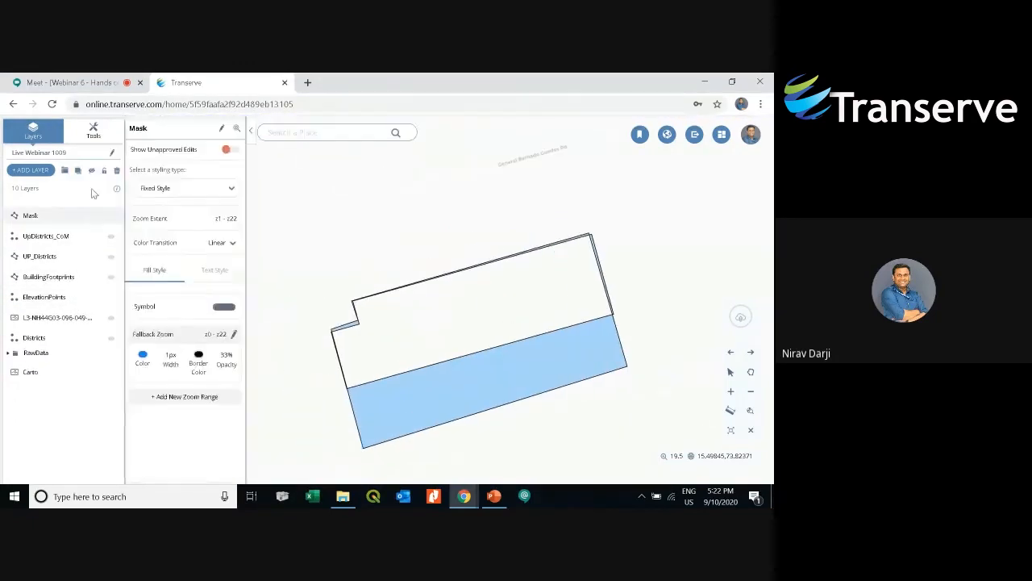
{"action": "left_click", "coordinate": [92, 171]}
{"action": "scroll", "coordinate": [399, 293], "scroll_direction": "down", "scroll_amount": 2}
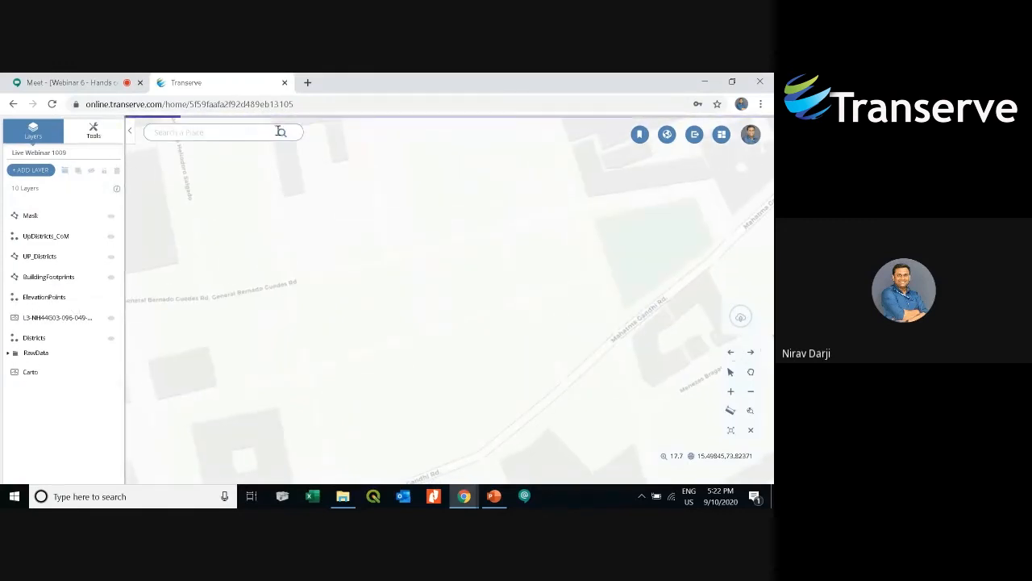
{"action": "left_click", "coordinate": [73, 298]}
{"action": "left_click", "coordinate": [236, 129]}
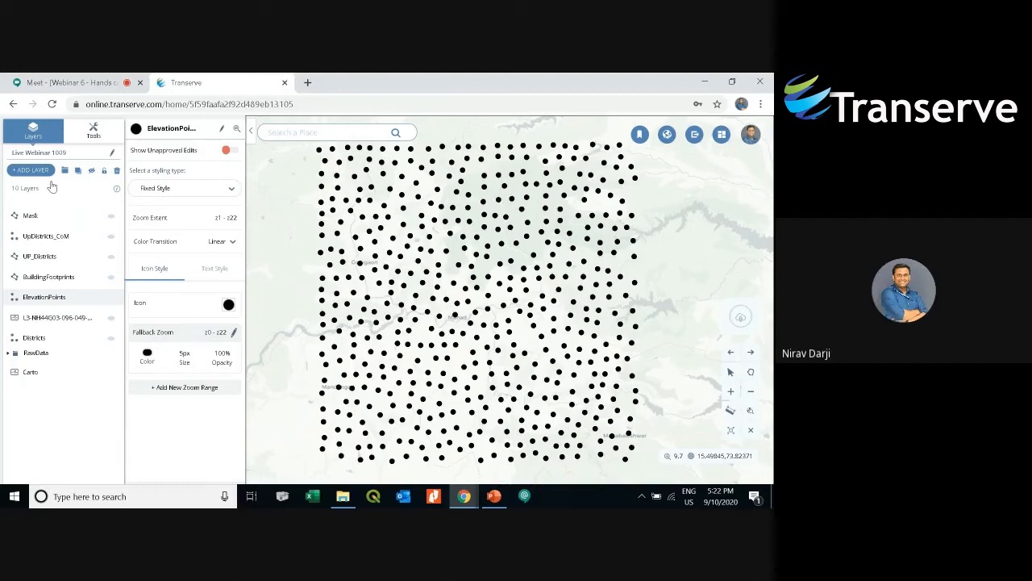
- Search the vector tools for tin and open the Tin tool
{"action": "left_click", "coordinate": [96, 133]}
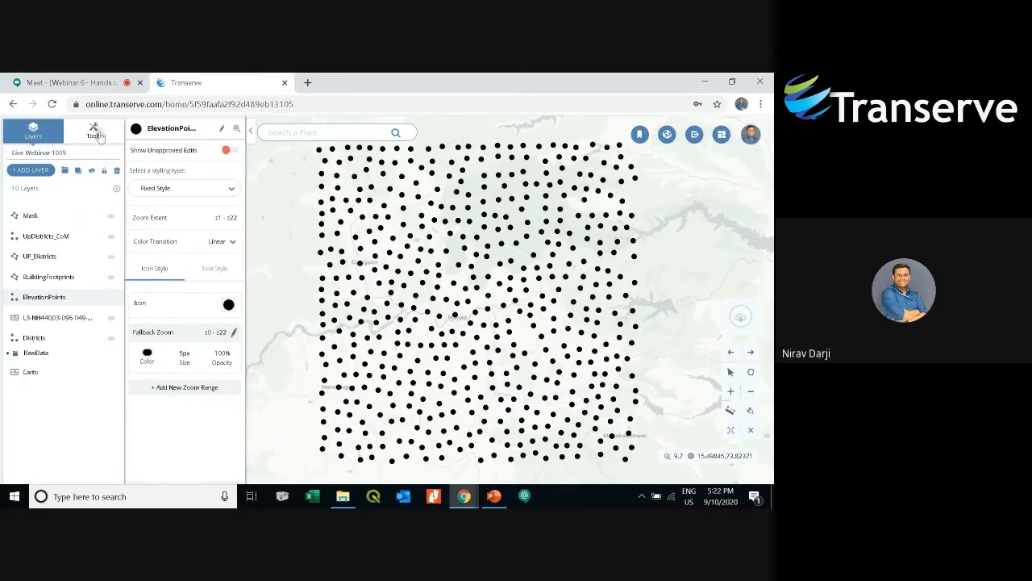
{"action": "left_click", "coordinate": [58, 227]}
{"action": "left_click", "coordinate": [68, 250]}
{"action": "type", "text": "tin"}
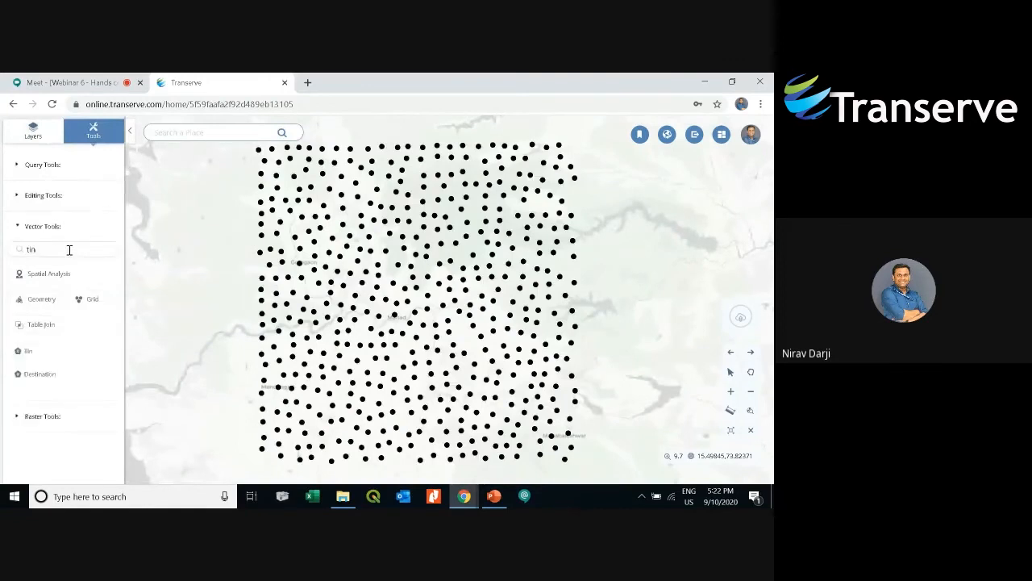
{"action": "left_click", "coordinate": [28, 351]}
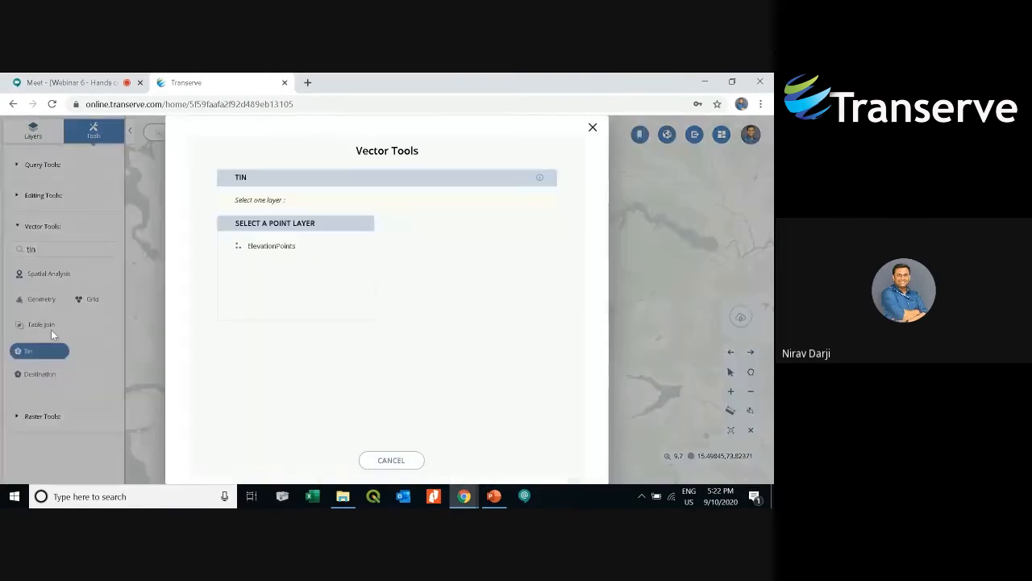
- Choose ElevationPoints as the point layer with property ele, and run Tin on all data
{"action": "left_click", "coordinate": [297, 251]}
{"action": "left_click", "coordinate": [478, 236]}
{"action": "left_click", "coordinate": [450, 287]}
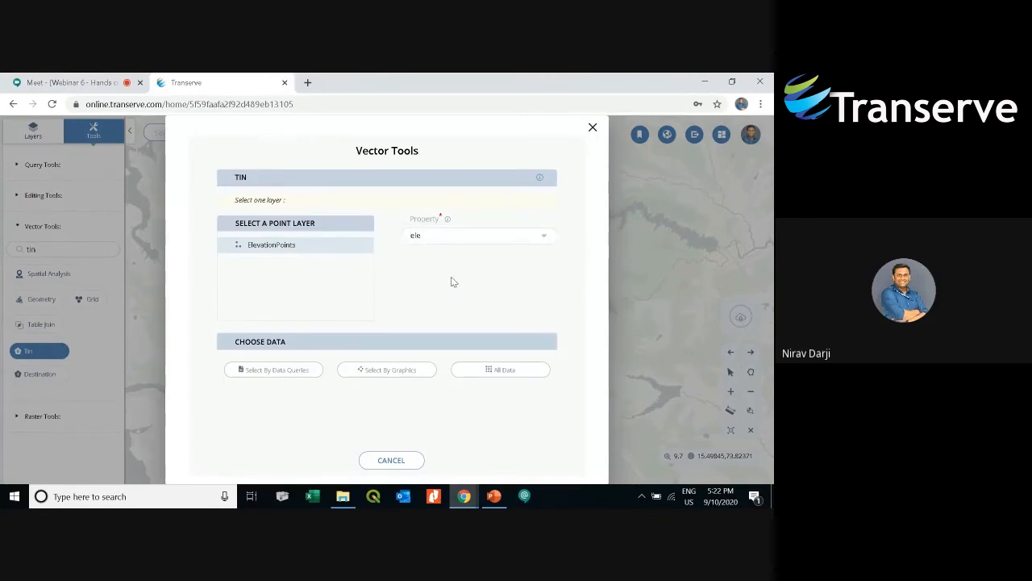
{"action": "left_click", "coordinate": [512, 369]}
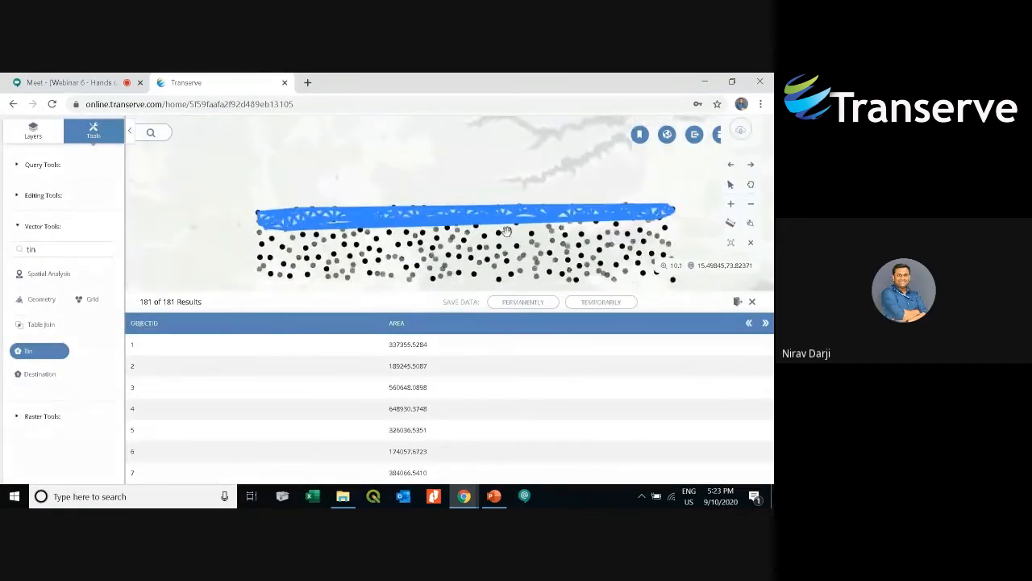
- Save the Tin output temporarily to draw the triangulation on the map
{"action": "left_click_drag", "start_coordinate": [506, 232], "coordinate": [481, 205]}
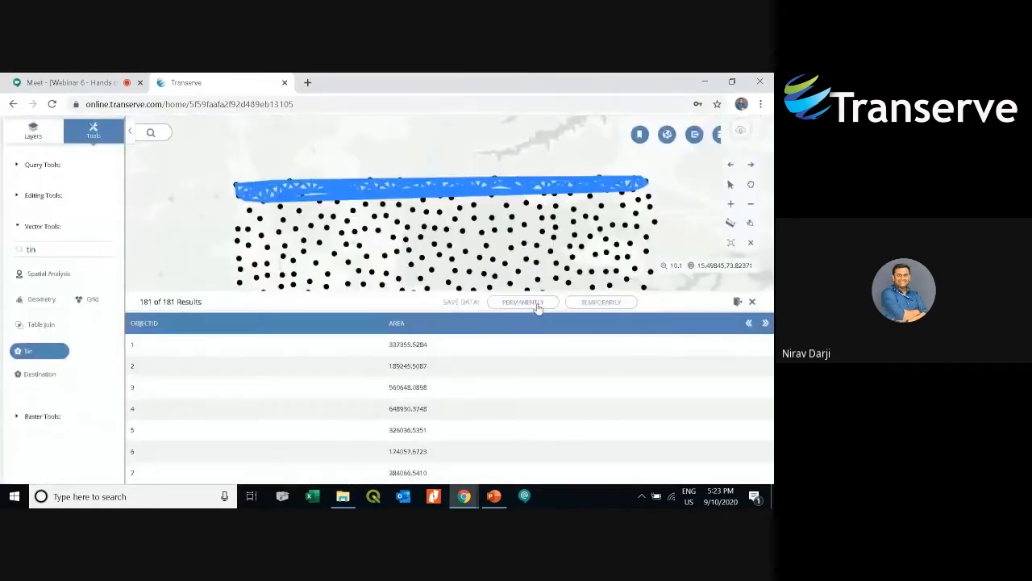
{"action": "left_click", "coordinate": [536, 304]}
{"action": "left_click", "coordinate": [583, 185]}
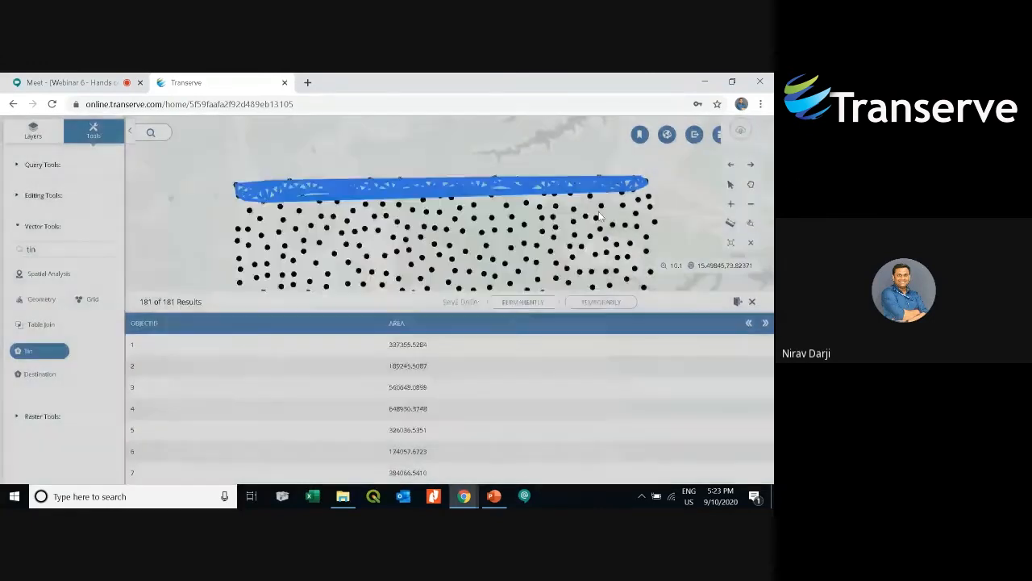
{"action": "left_click", "coordinate": [606, 301]}
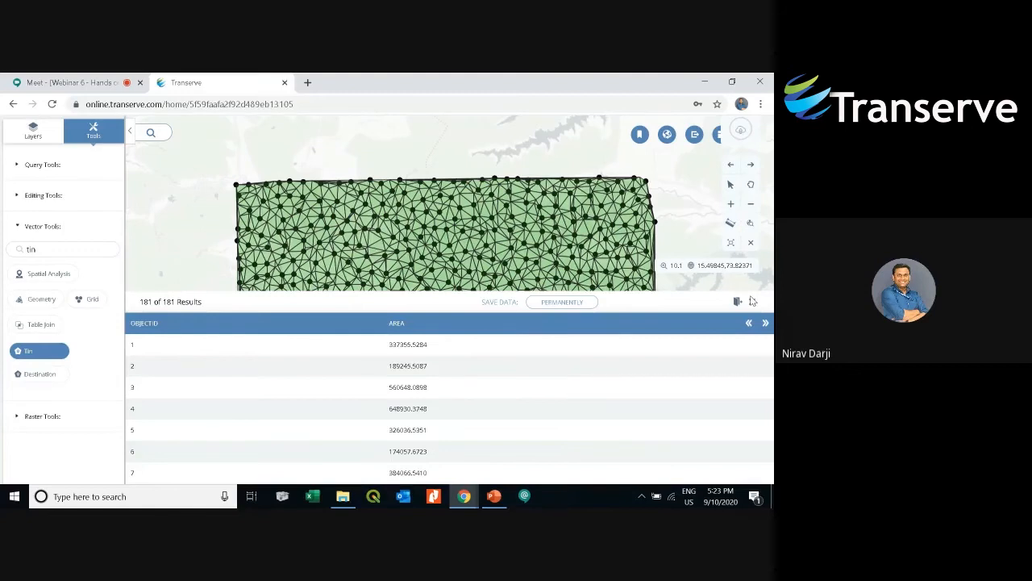
- Close the Tin results table, confirming the prompt
{"action": "left_click_drag", "start_coordinate": [513, 225], "coordinate": [506, 202]}
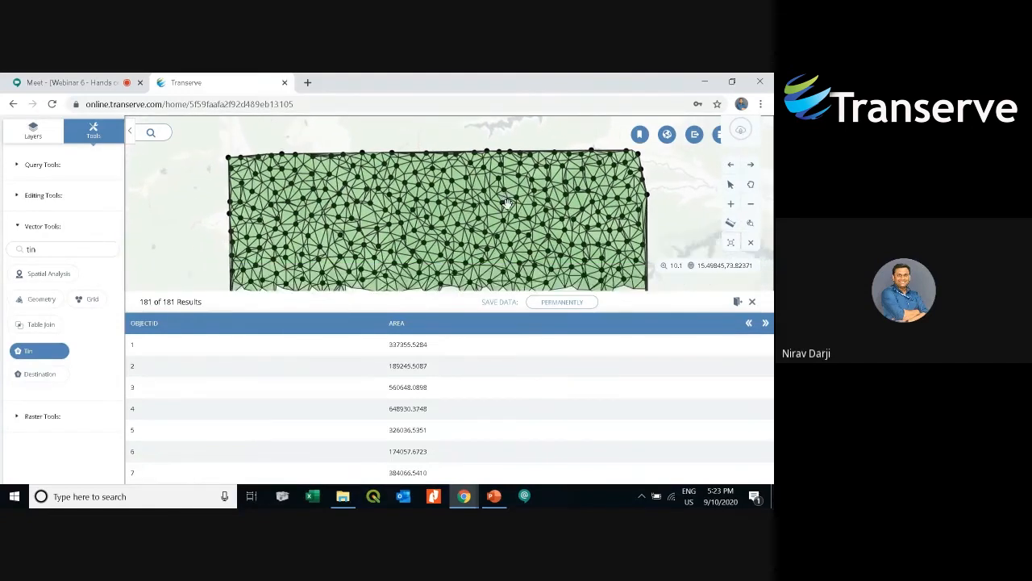
{"action": "scroll", "coordinate": [507, 202], "scroll_direction": "down", "scroll_amount": 1}
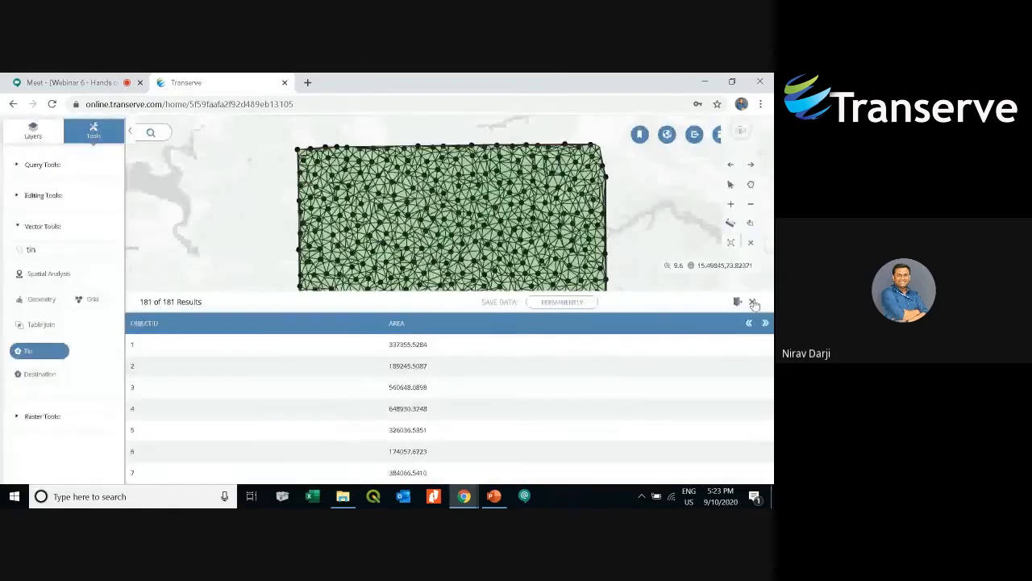
{"action": "left_click", "coordinate": [752, 302]}
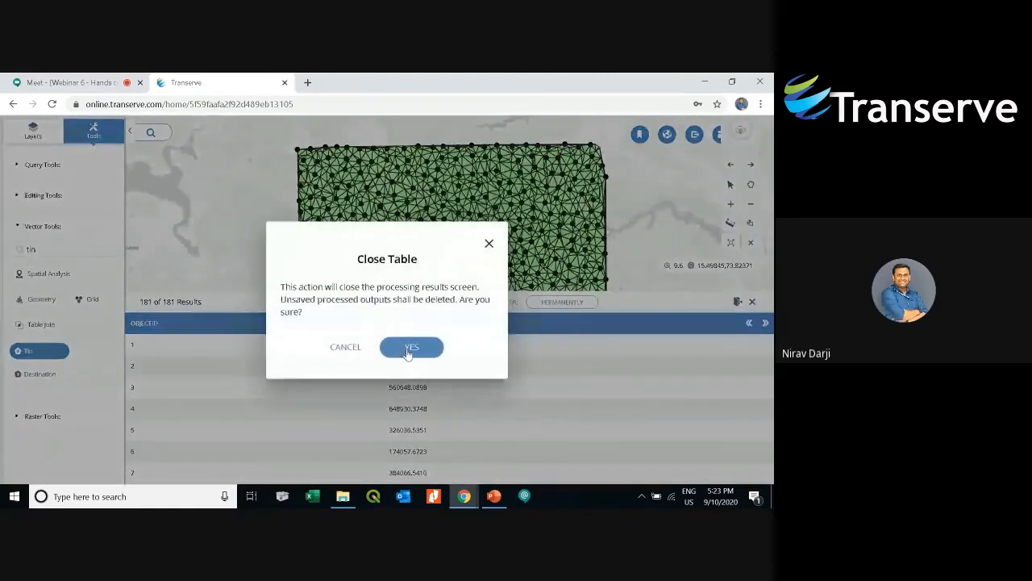
{"action": "left_click", "coordinate": [409, 349]}
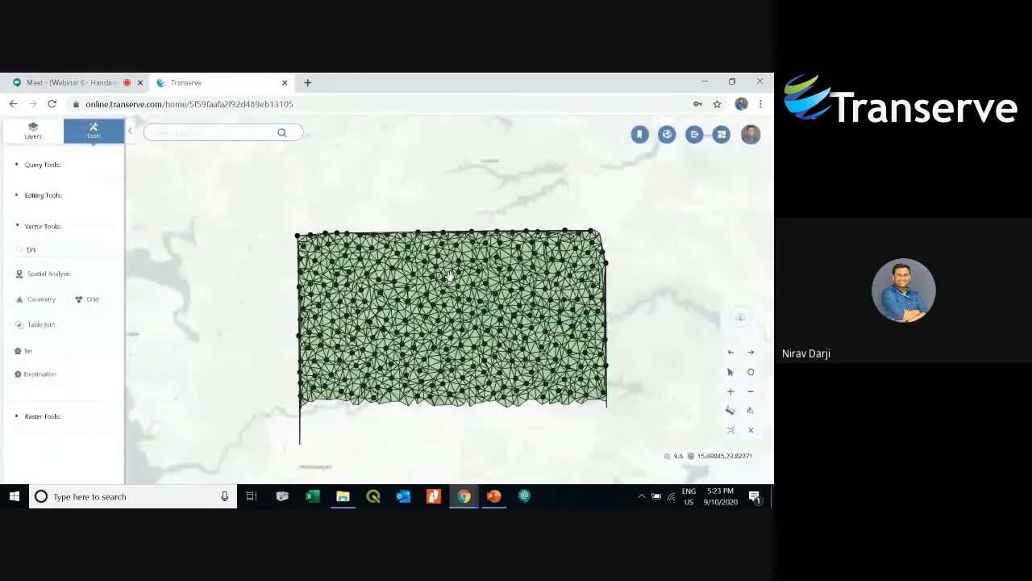
- Pan and zoom around the Tin triangulation to inspect the triangles and elevation points
{"action": "mouse_move", "coordinate": [449, 277]}
{"action": "left_mouse_down"}
{"action": "mouse_move", "coordinate": [430, 225]}
{"action": "mouse_move", "coordinate": [435, 265]}
{"action": "left_mouse_up"}
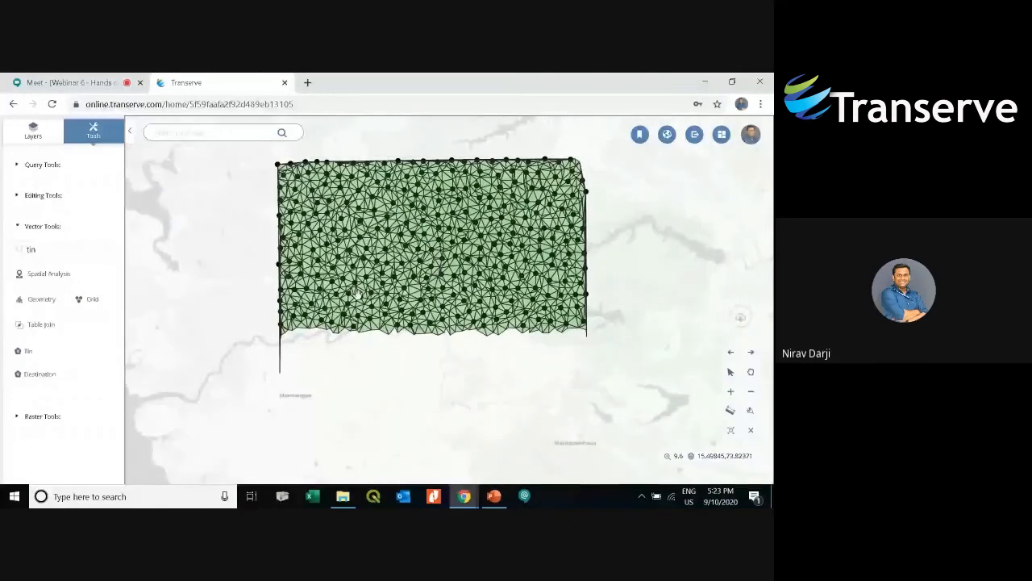
{"action": "scroll", "coordinate": [357, 309], "scroll_direction": "up", "scroll_amount": 5}
{"action": "left_click_drag", "start_coordinate": [502, 308], "coordinate": [383, 283]}
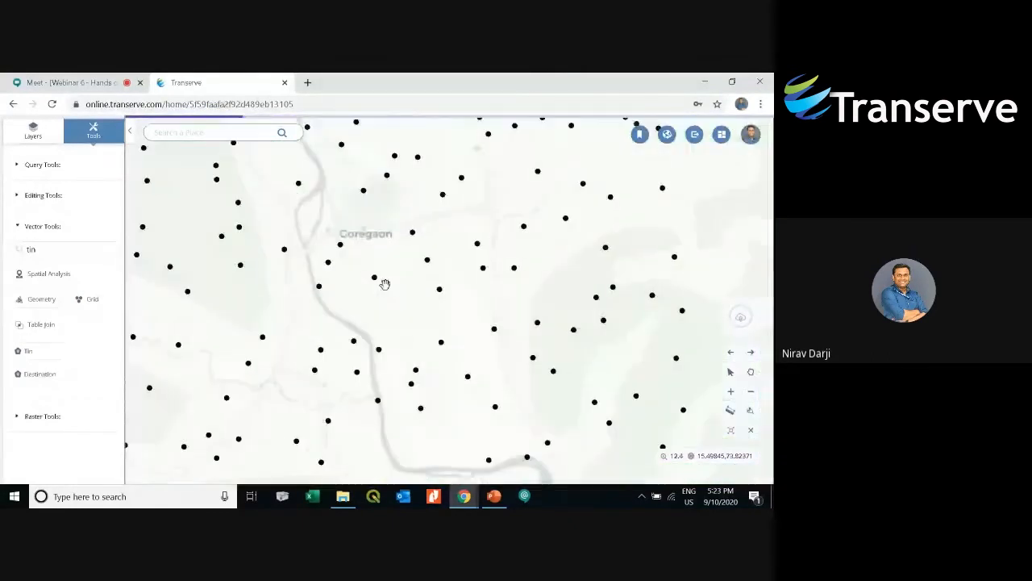
{"action": "scroll", "coordinate": [442, 306], "scroll_direction": "down", "scroll_amount": 5}
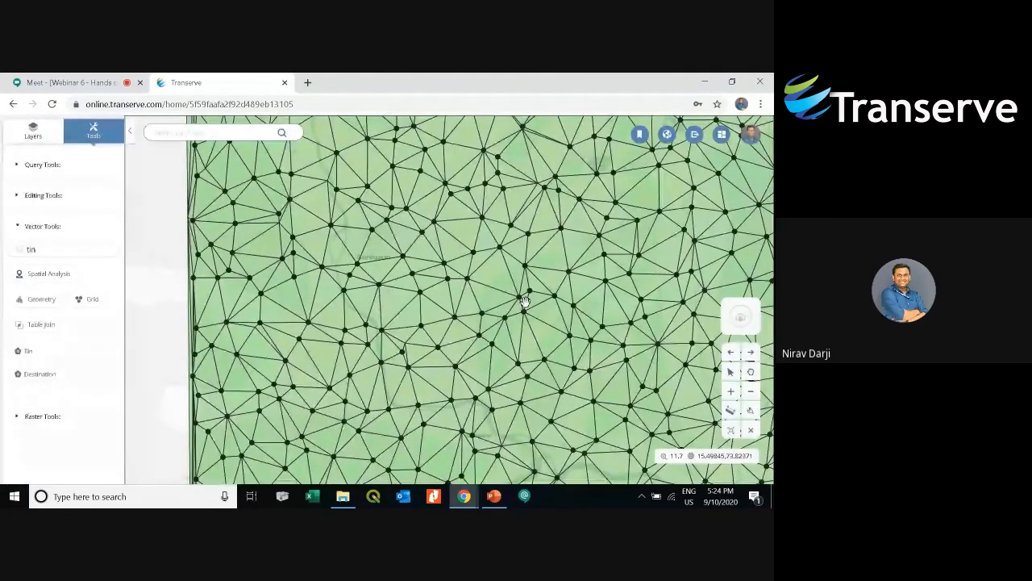
{"action": "scroll", "coordinate": [525, 301], "scroll_direction": "down", "scroll_amount": 5}
{"action": "left_click_drag", "start_coordinate": [525, 301], "coordinate": [464, 307]}
{"action": "scroll", "coordinate": [464, 306], "scroll_direction": "down", "scroll_amount": 2}
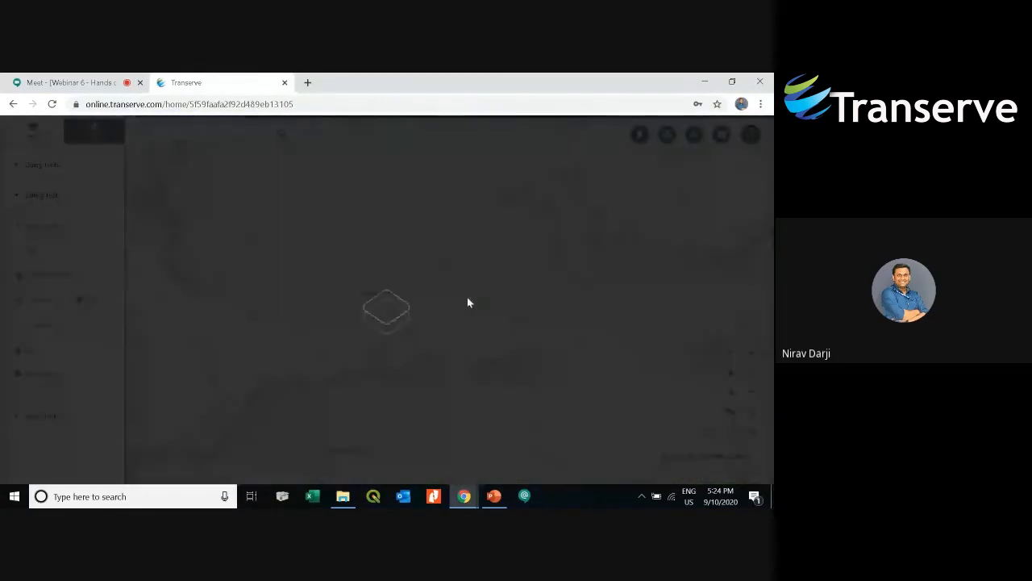
- Open the Delhi_Voronoi map session and hide its Voronoi layer
{"action": "left_click", "coordinate": [721, 134]}
{"action": "left_click", "coordinate": [138, 406]}
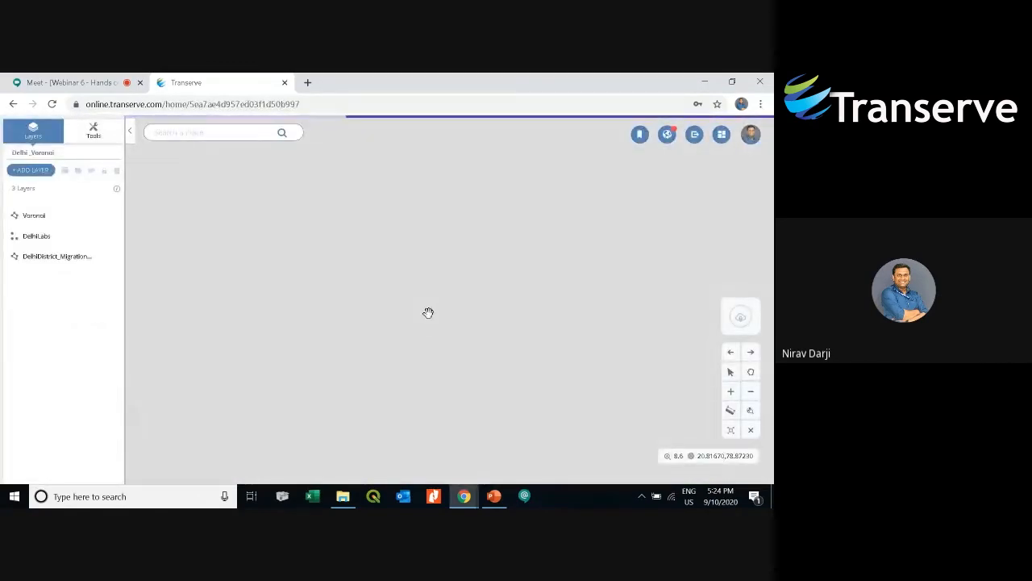
{"action": "left_click", "coordinate": [50, 218]}
{"action": "left_click", "coordinate": [91, 171]}
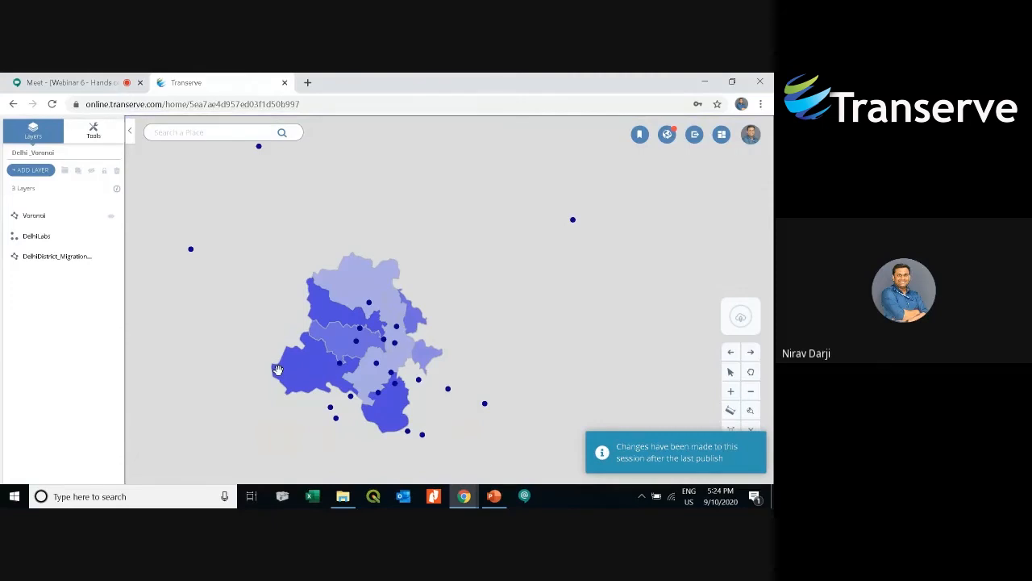
{"action": "scroll", "coordinate": [352, 395], "scroll_direction": "up", "scroll_amount": 1}
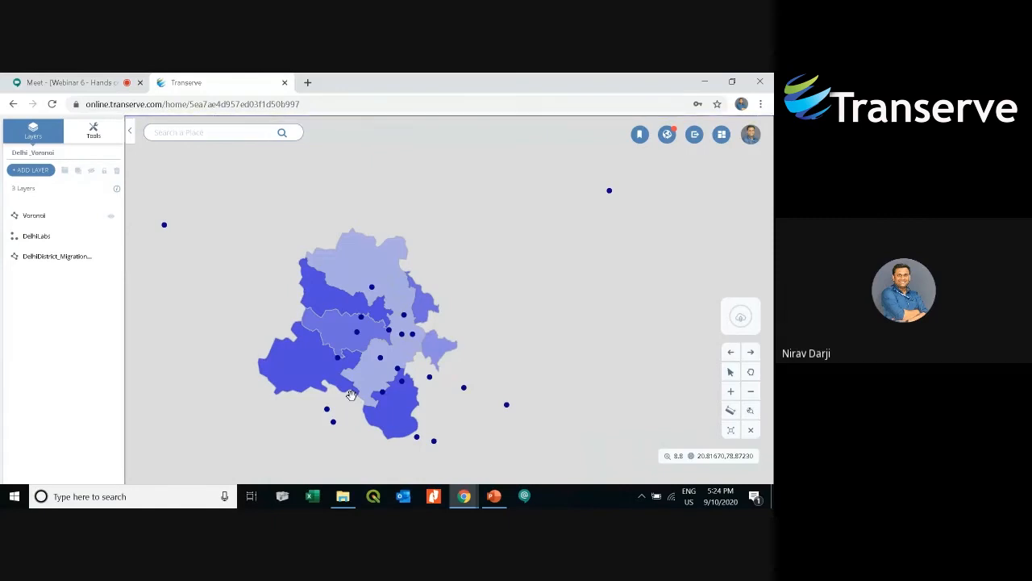
{"action": "left_click_drag", "start_coordinate": [351, 395], "coordinate": [372, 392]}
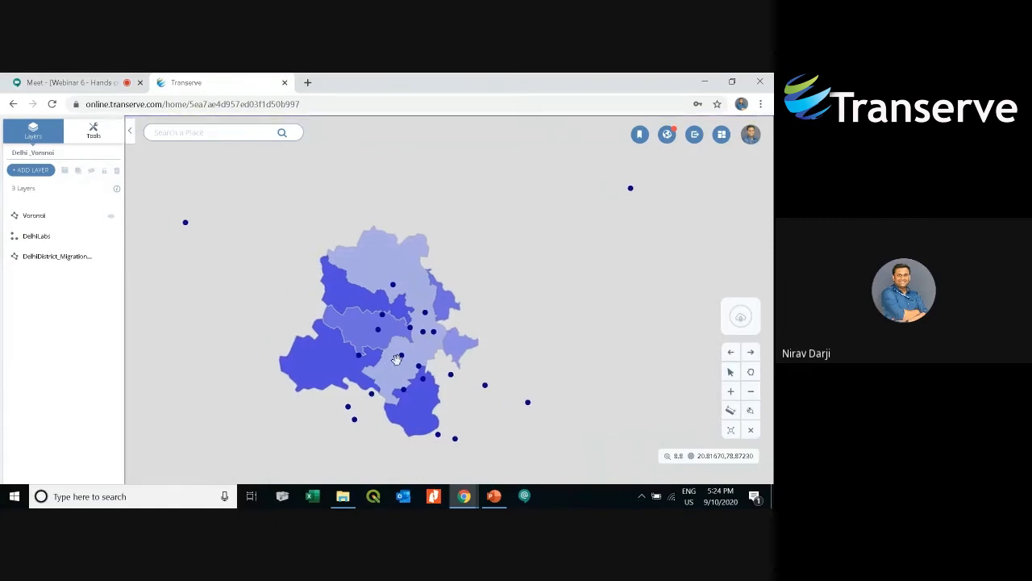
- Search the vector tools for voronoi and open the Voronoi tool
{"action": "left_click", "coordinate": [45, 215]}
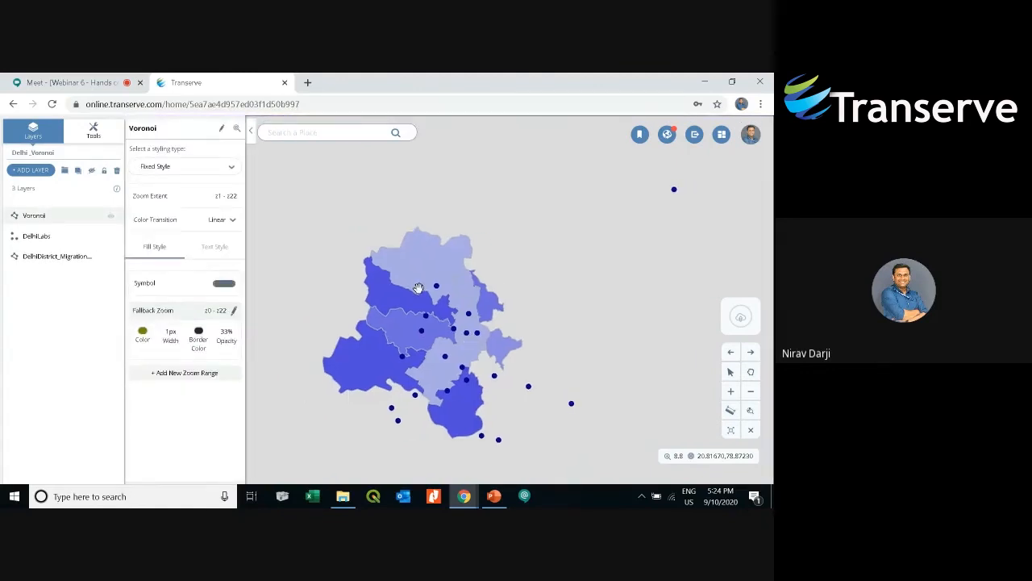
{"action": "left_click", "coordinate": [95, 134]}
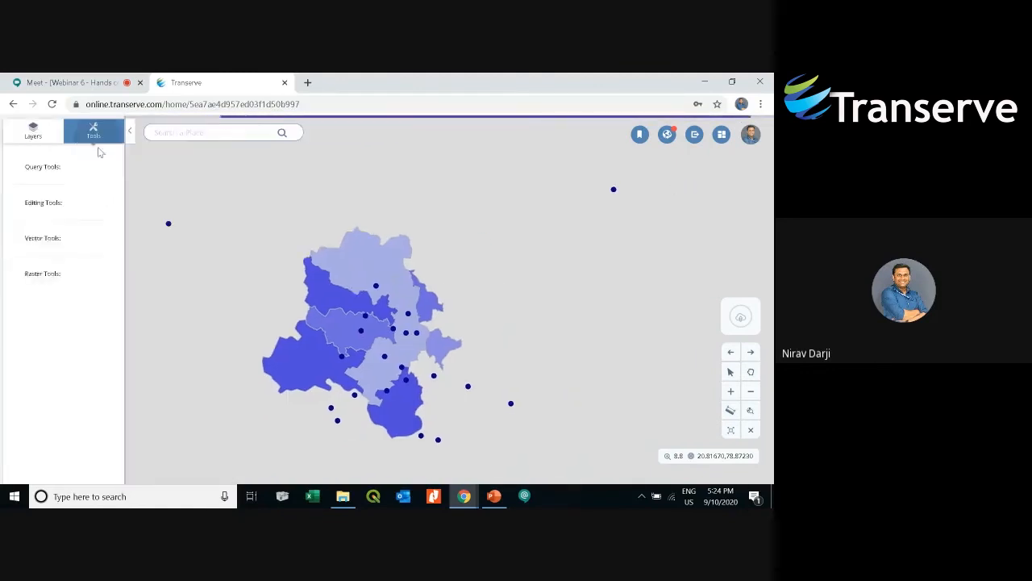
{"action": "left_click", "coordinate": [71, 228]}
{"action": "type", "text": "voronoi"}
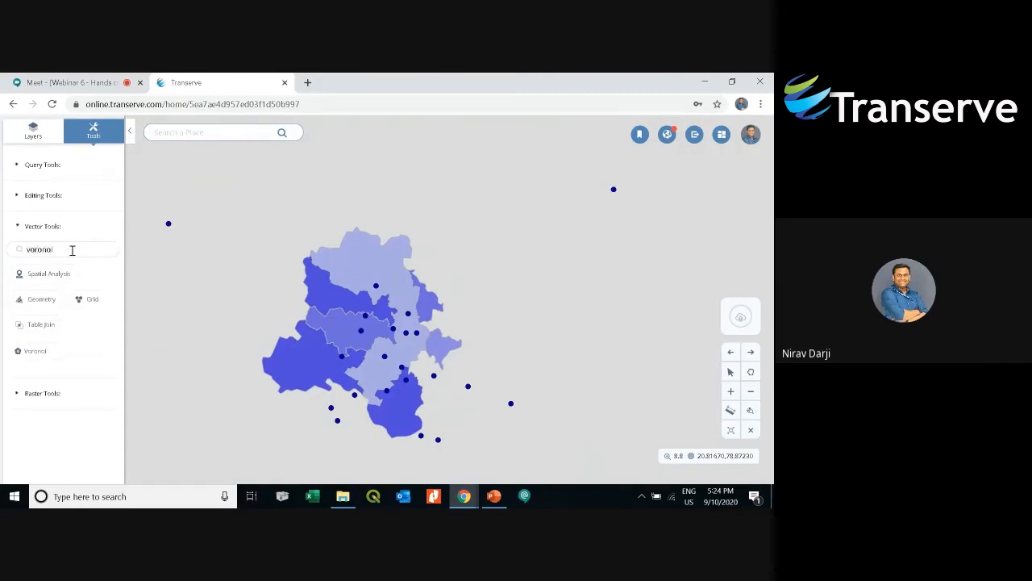
{"action": "left_click", "coordinate": [34, 350]}
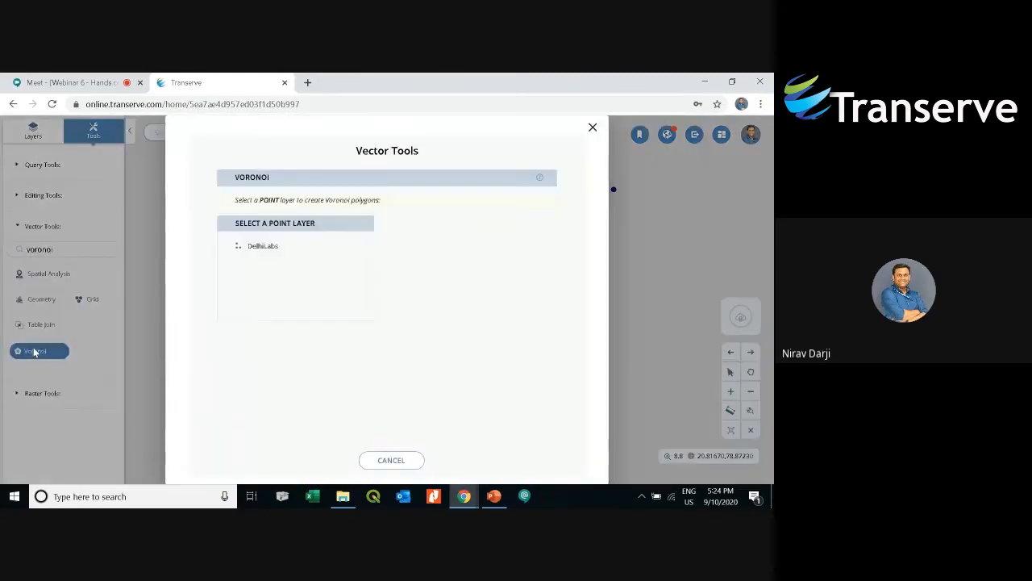
- Run Voronoi on the DelhiLabs point layer and save the output temporarily
{"action": "left_click", "coordinate": [263, 246]}
{"action": "left_click", "coordinate": [516, 369]}
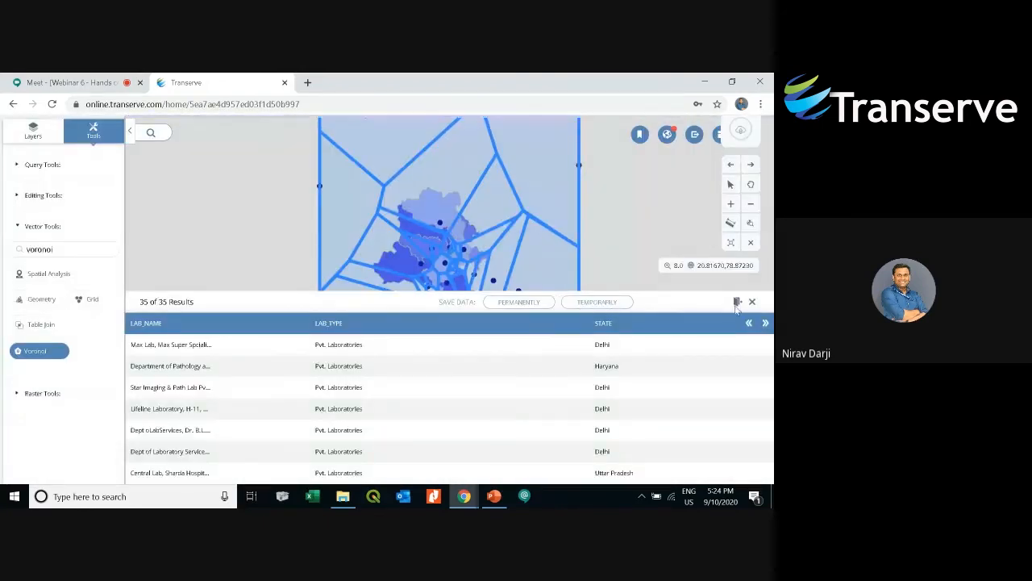
{"action": "left_click", "coordinate": [737, 303]}
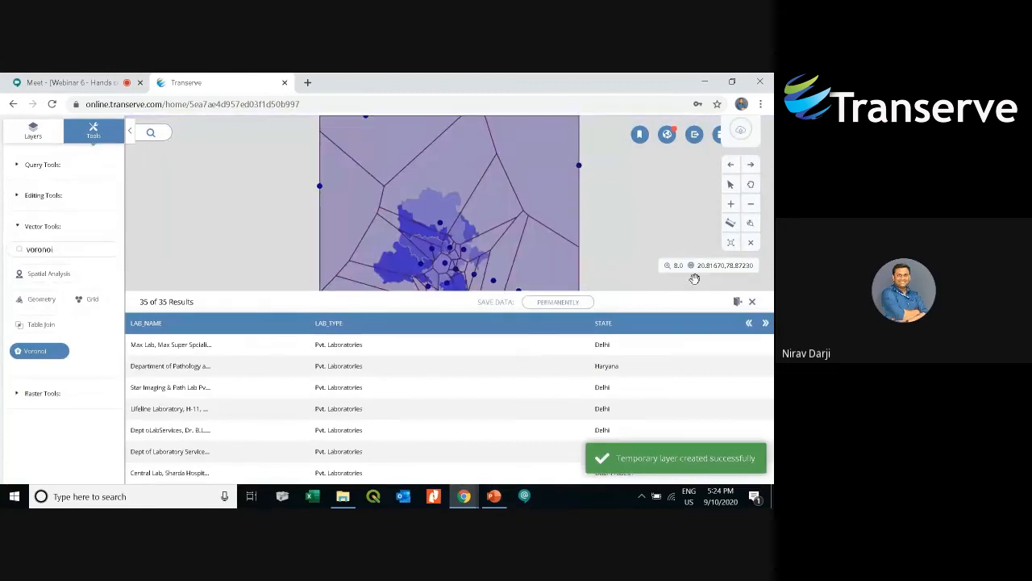
- Close the Voronoi results table, confirming the prompt
{"action": "left_click", "coordinate": [752, 303]}
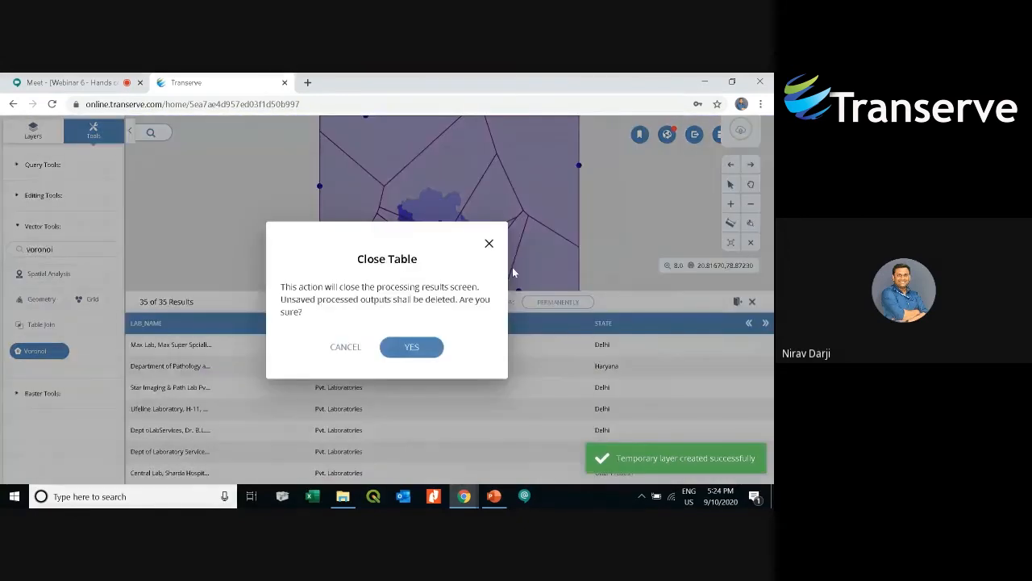
{"action": "left_click", "coordinate": [411, 347]}
- Hide the temporary Voronoi layer and show the original Voronoi layer again
{"action": "left_click", "coordinate": [26, 136]}
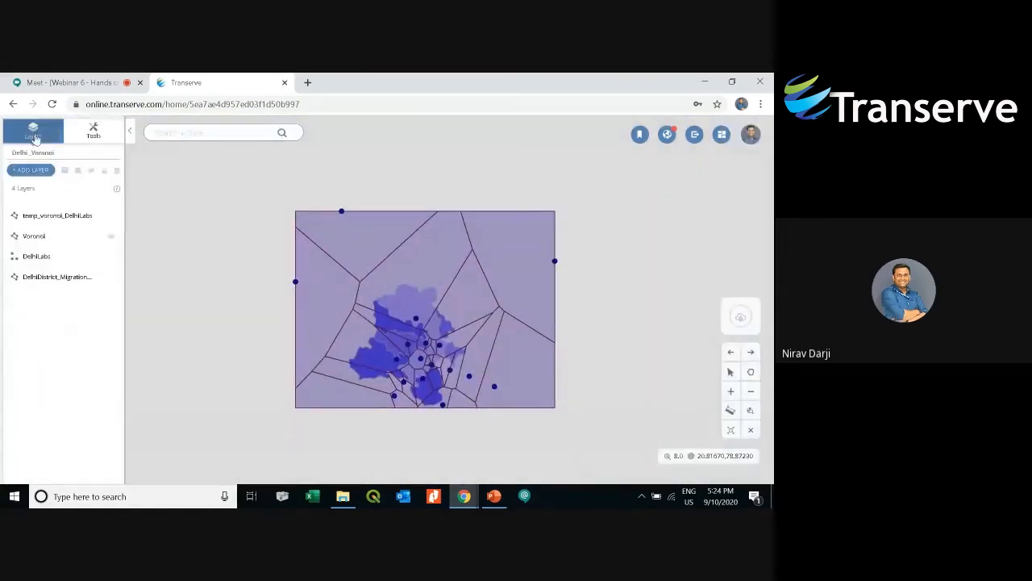
{"action": "left_click", "coordinate": [65, 220]}
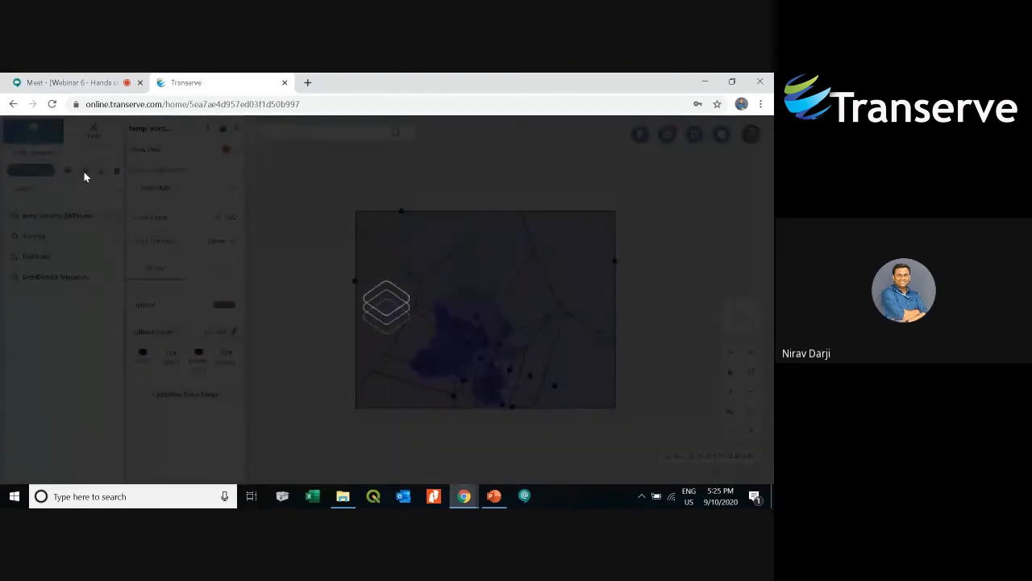
{"action": "left_click", "coordinate": [86, 173]}
{"action": "left_click", "coordinate": [75, 237]}
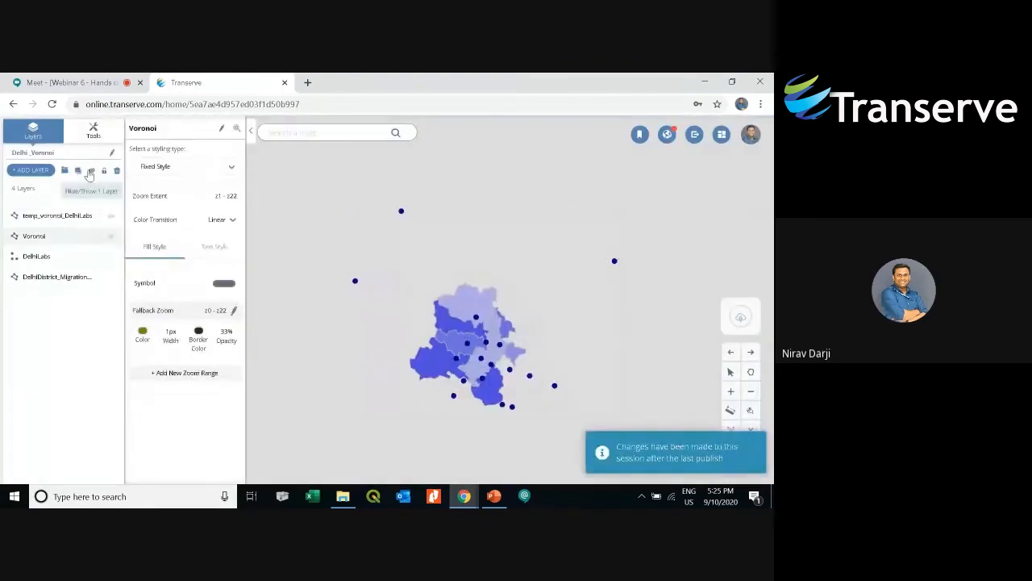
{"action": "left_click", "coordinate": [90, 170]}
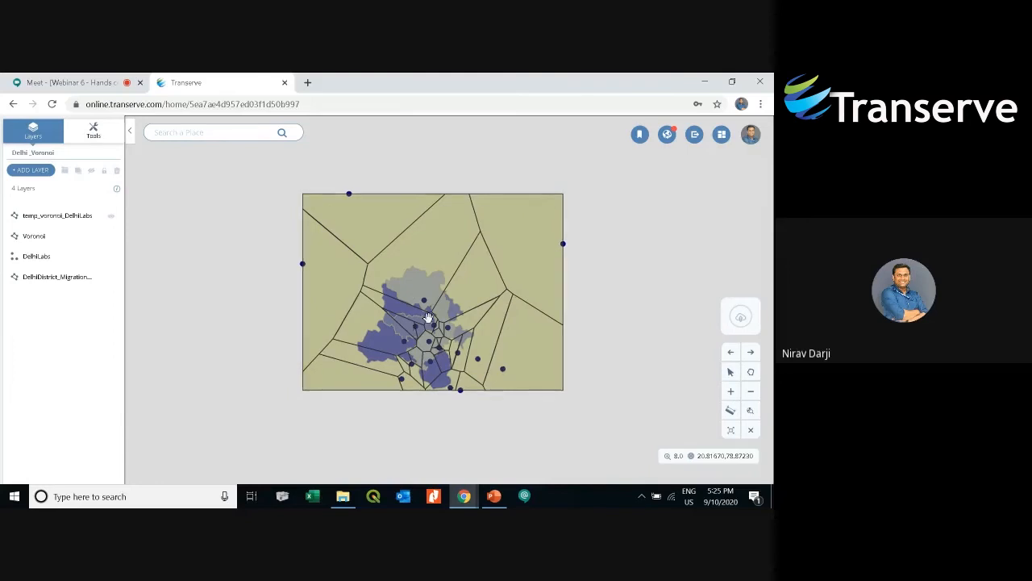
- Zoom into the Voronoi polygons around Delhi to inspect them
{"action": "scroll", "coordinate": [419, 331], "scroll_direction": "up", "scroll_amount": 2}
{"action": "scroll", "coordinate": [422, 334], "scroll_direction": "up", "scroll_amount": 1}
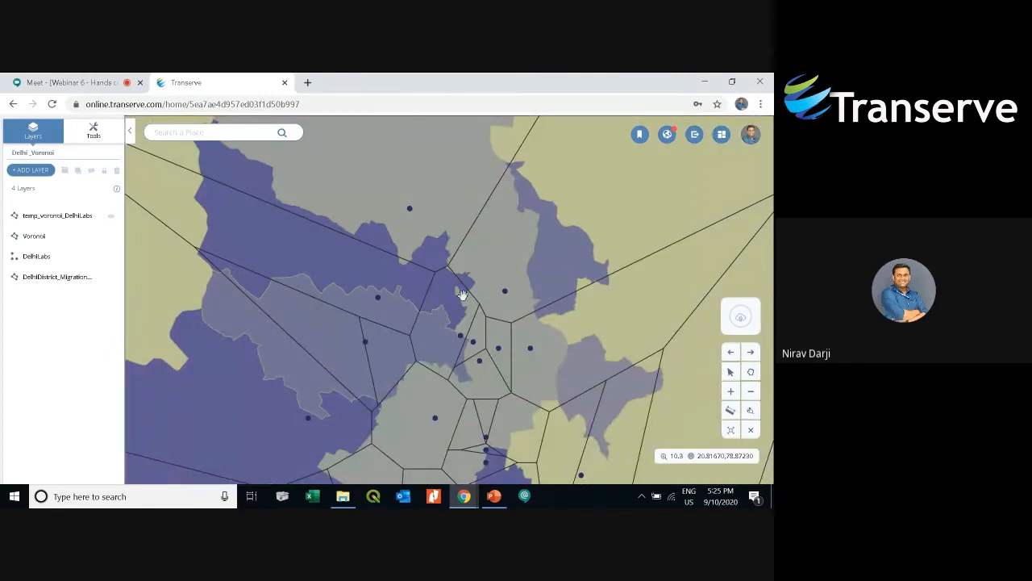
{"action": "left_click_drag", "start_coordinate": [421, 341], "coordinate": [442, 349]}
{"action": "scroll", "coordinate": [366, 364], "scroll_direction": "up", "scroll_amount": 2}
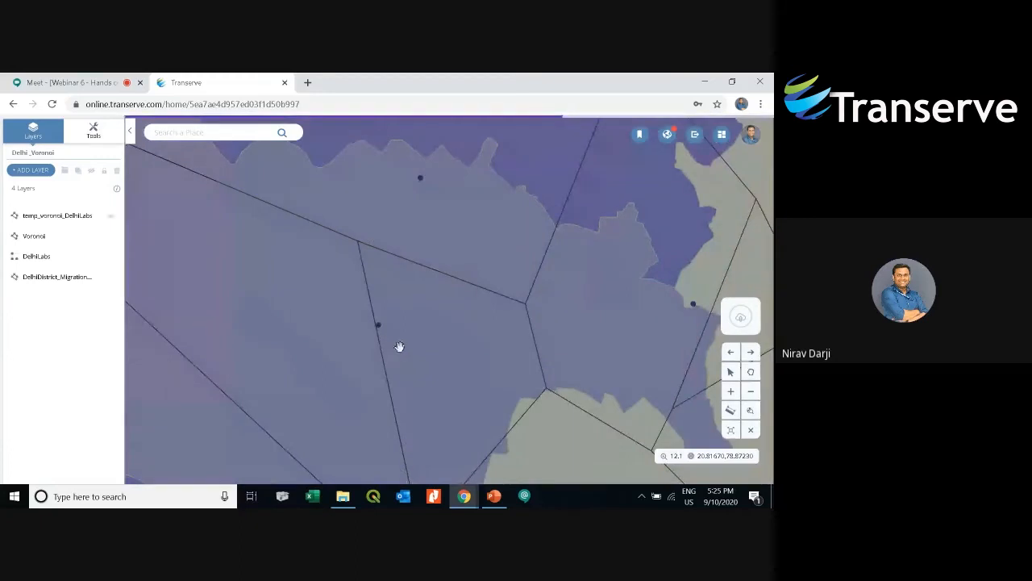
{"action": "left_click_drag", "start_coordinate": [398, 348], "coordinate": [392, 330]}
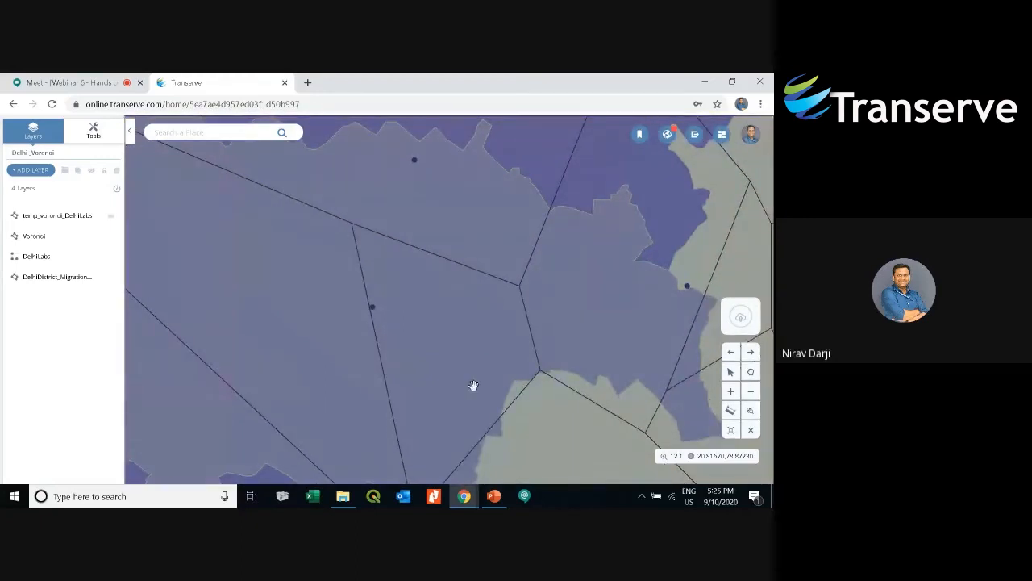
{"action": "scroll", "coordinate": [471, 389], "scroll_direction": "down", "scroll_amount": 1}
{"action": "scroll", "coordinate": [469, 394], "scroll_direction": "down", "scroll_amount": 3}
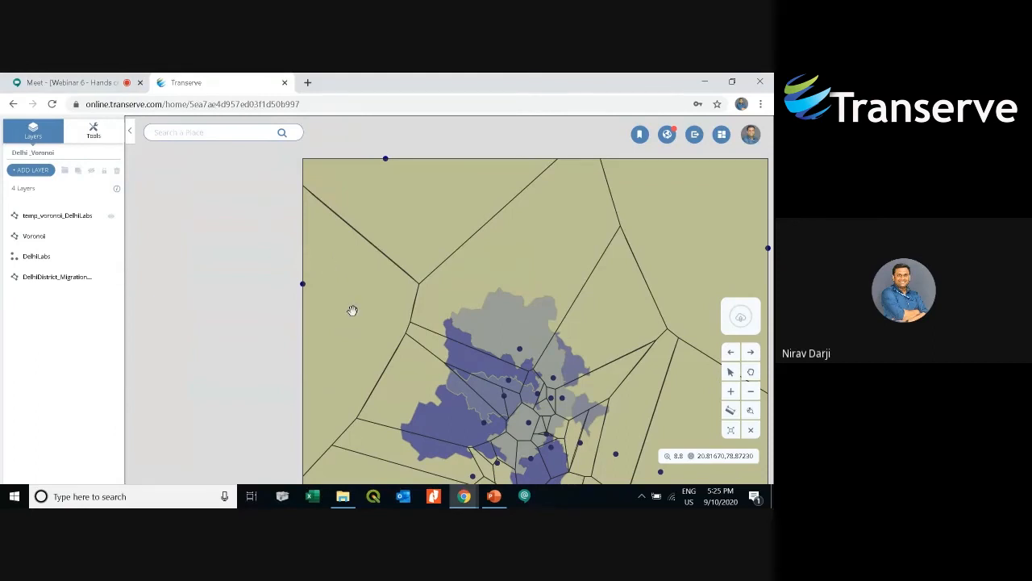
{"action": "scroll", "coordinate": [339, 302], "scroll_direction": "down", "scroll_amount": 3}
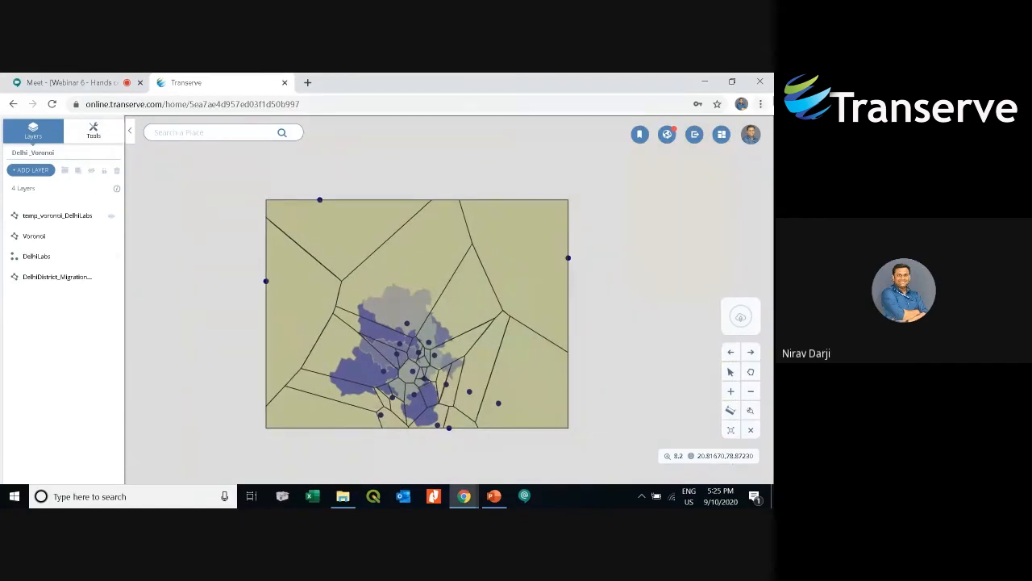
- Return to the sessions list and open the Live Webinar 1009 map session
{"action": "left_click", "coordinate": [714, 139]}
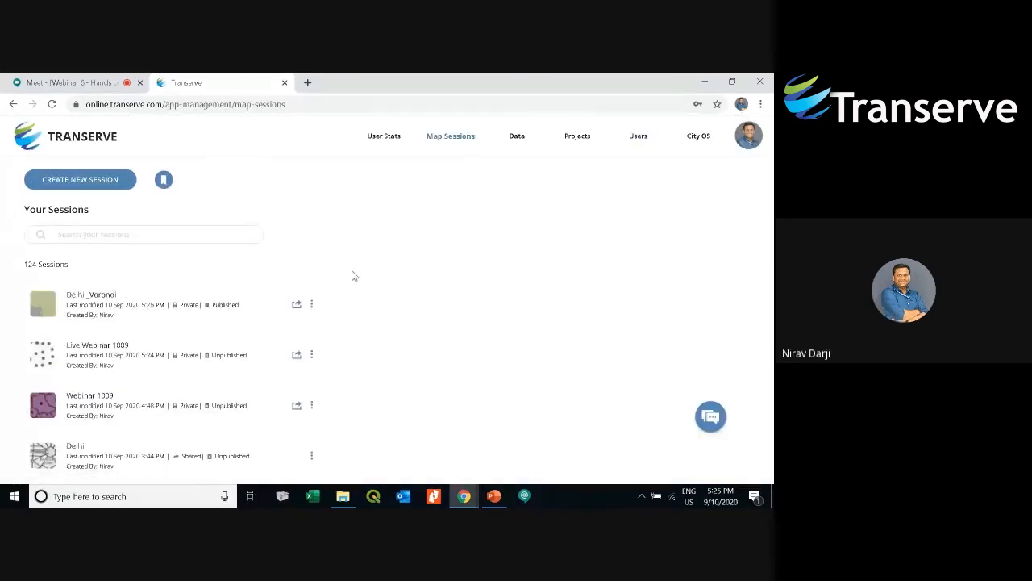
{"action": "left_click", "coordinate": [145, 348]}
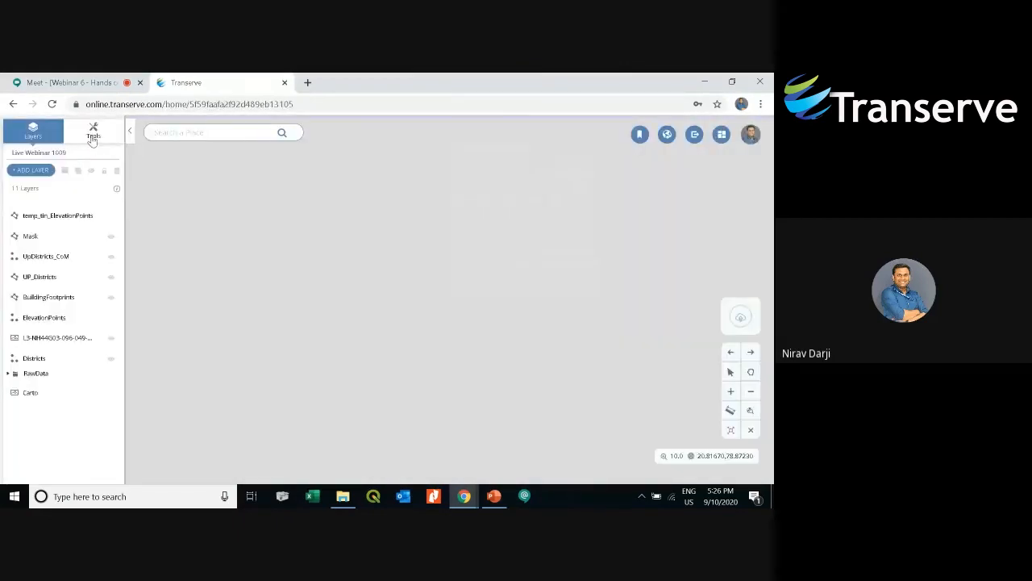
{"action": "left_click", "coordinate": [93, 134]}
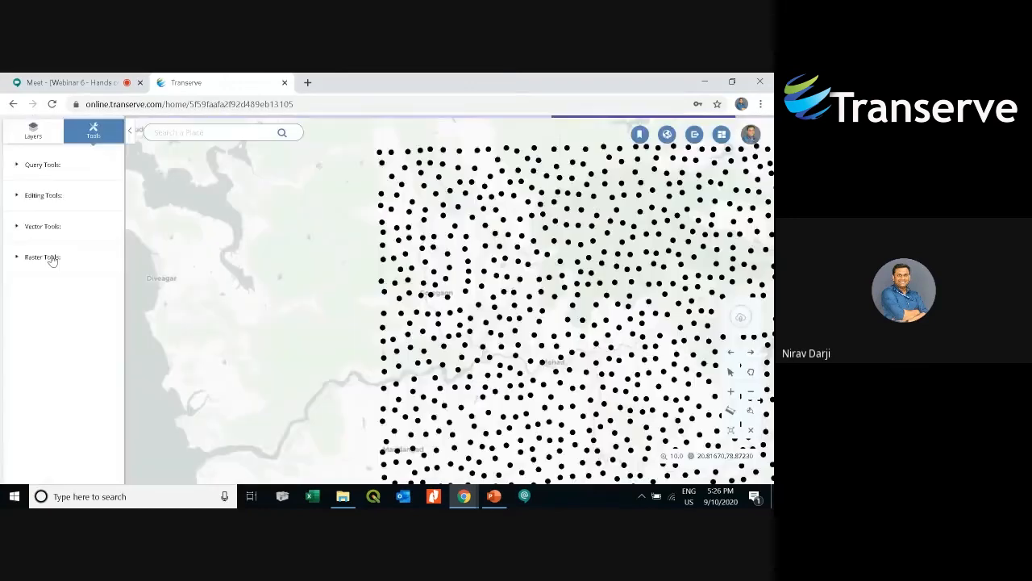
{"action": "left_click", "coordinate": [51, 258]}
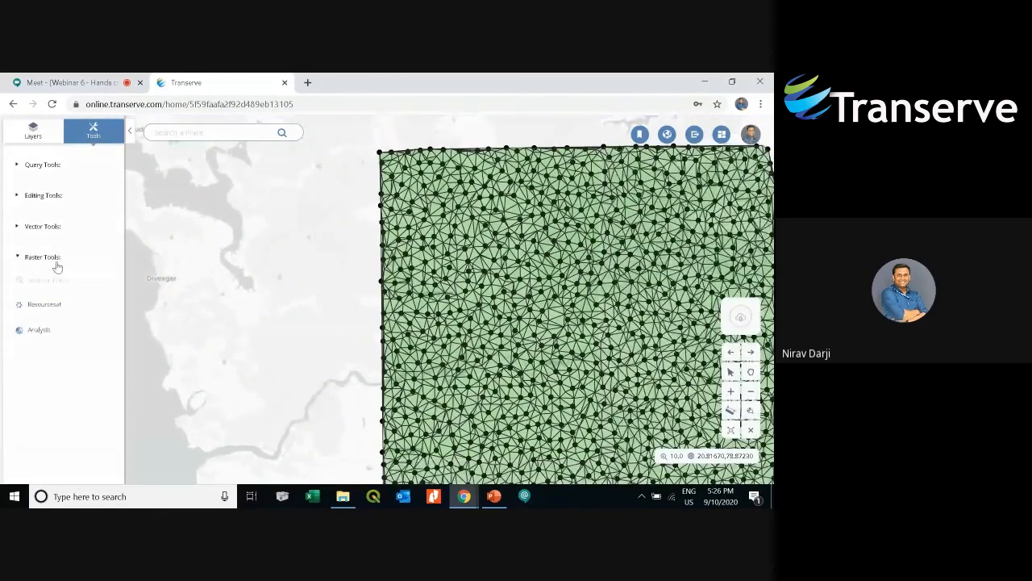
{"action": "left_click", "coordinate": [40, 333]}
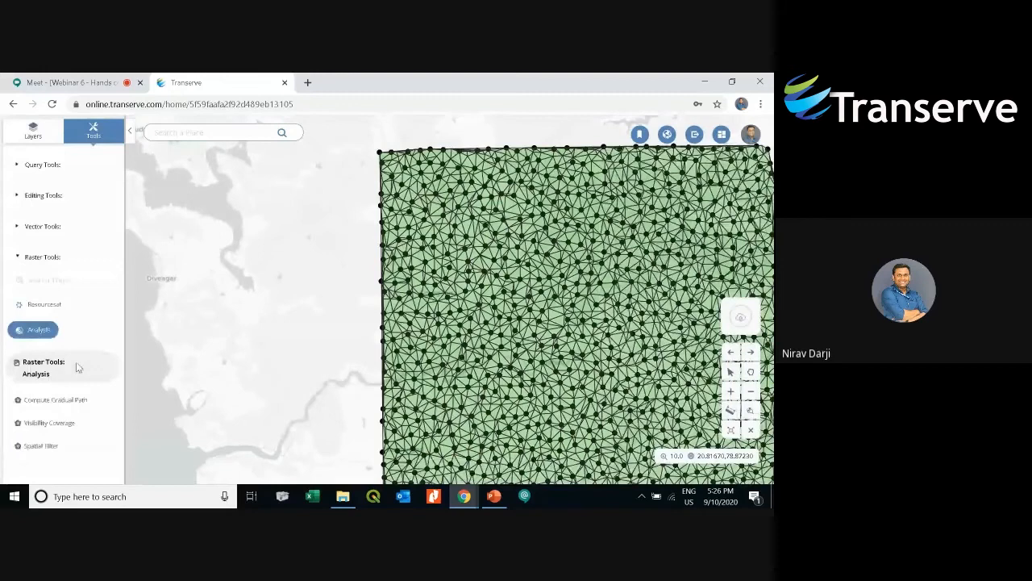
{"action": "left_click", "coordinate": [62, 425]}
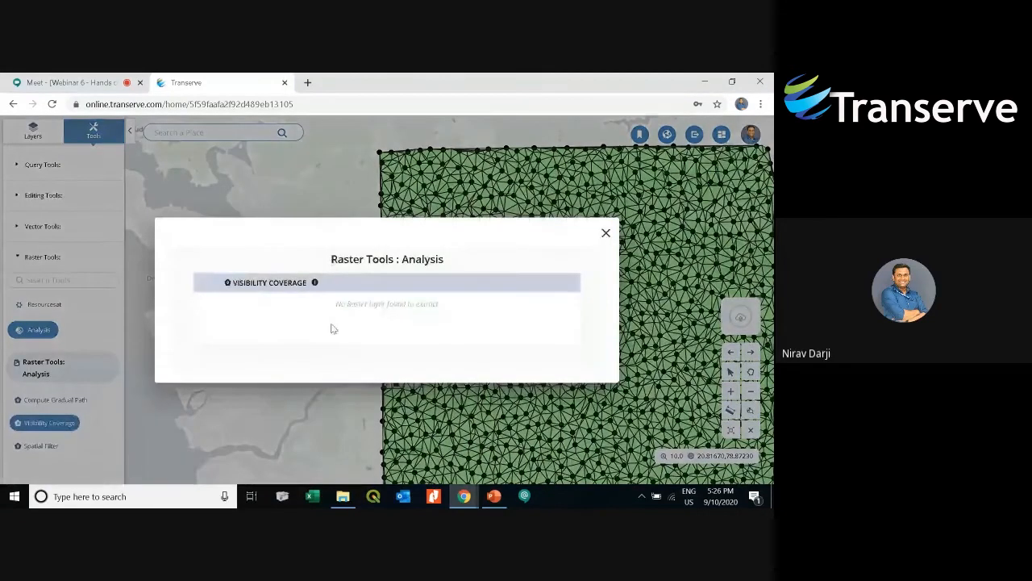
{"action": "left_click", "coordinate": [606, 232]}
- Toggle the visibility of the L3-NH44G03 raster layer
{"action": "left_click", "coordinate": [33, 131]}
{"action": "left_click", "coordinate": [86, 341]}
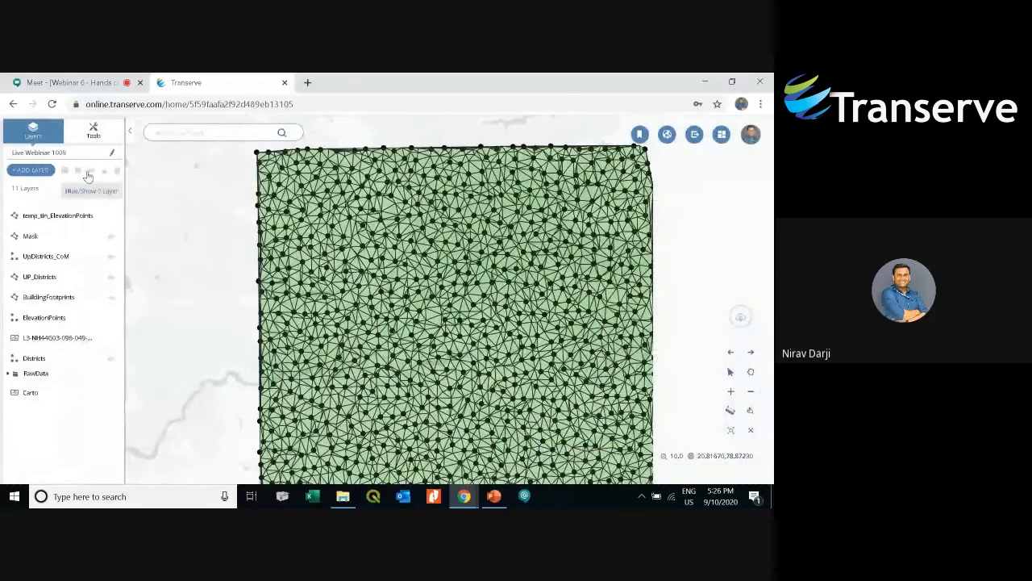
{"action": "left_click", "coordinate": [88, 176]}
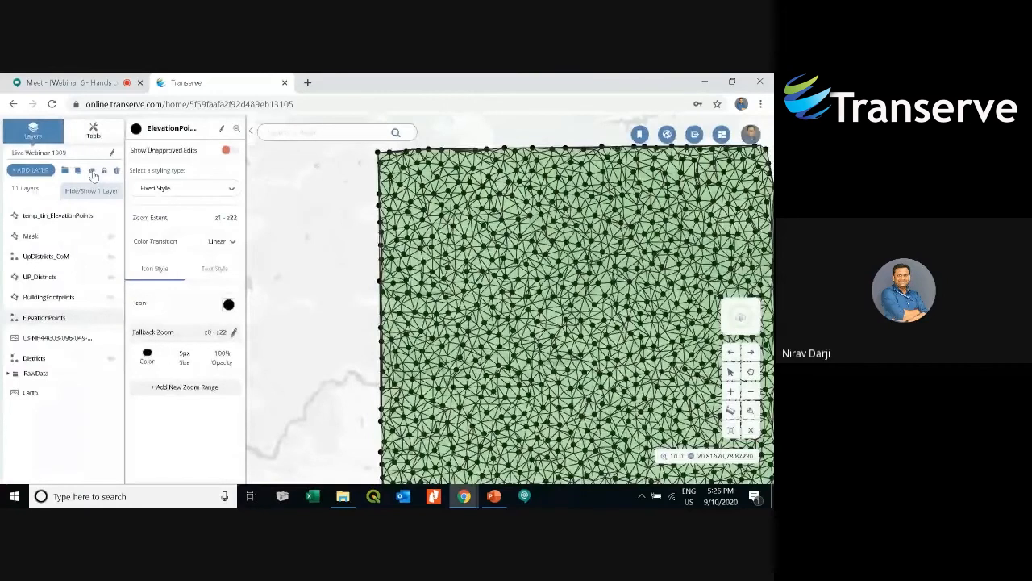
{"action": "left_click", "coordinate": [92, 173]}
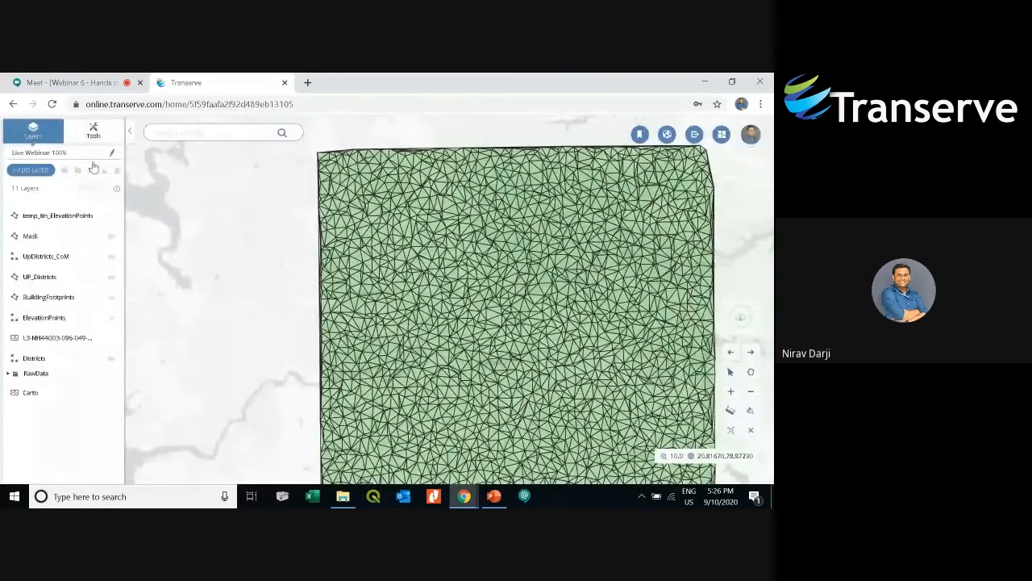
- Open the Visibility Coverage tool under the raster analysis tools
{"action": "left_click", "coordinate": [94, 133]}
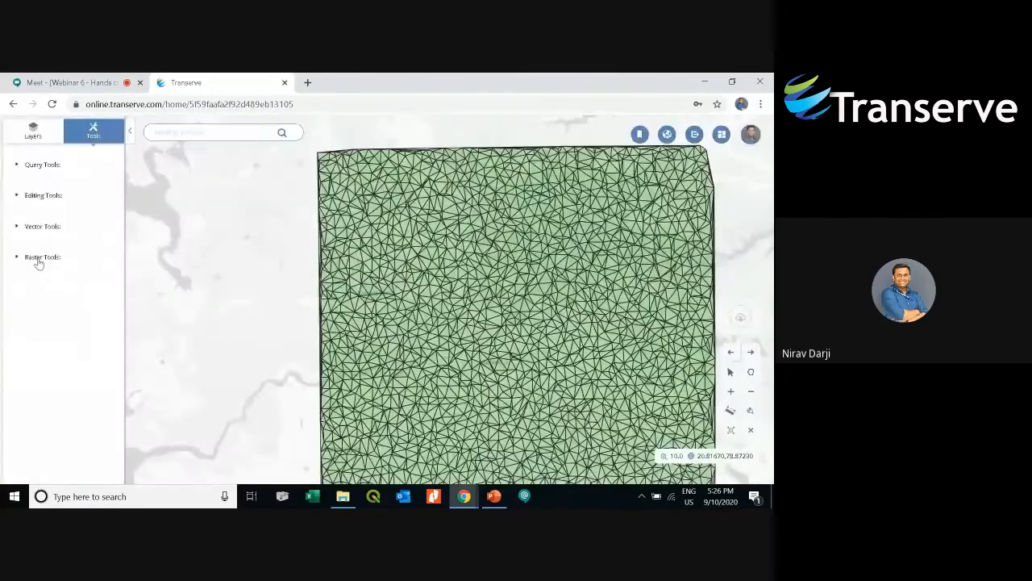
{"action": "left_click", "coordinate": [37, 256]}
{"action": "left_click", "coordinate": [44, 329]}
{"action": "left_click", "coordinate": [49, 423]}
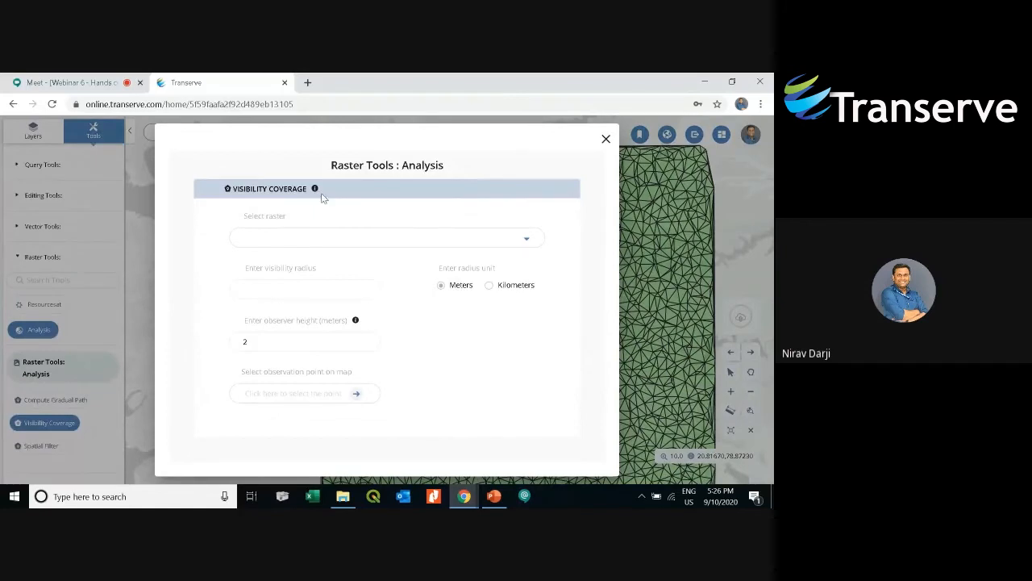
{"action": "mouse_move", "coordinate": [315, 191]}
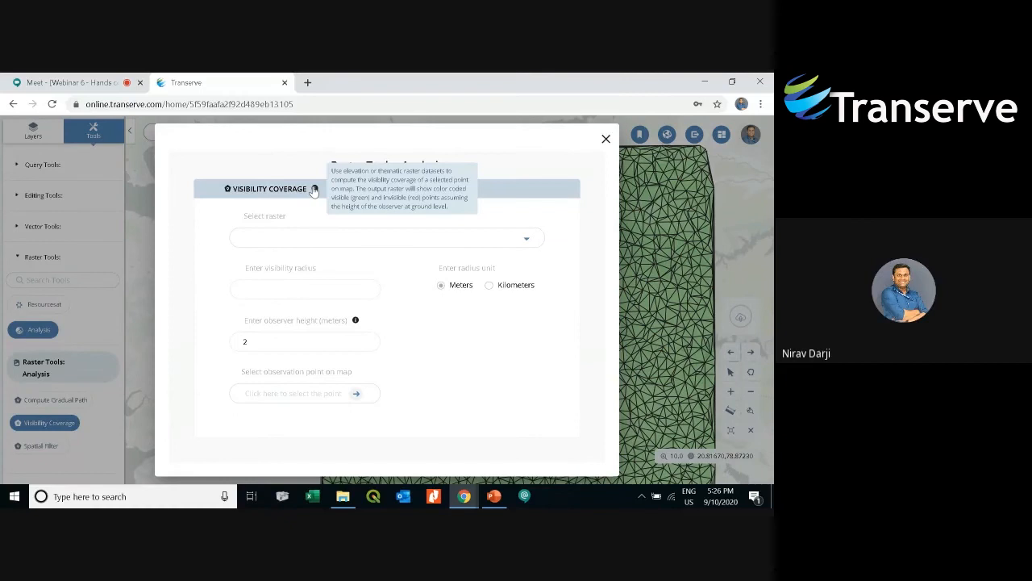
{"action": "left_click", "coordinate": [387, 248]}
{"action": "left_click", "coordinate": [371, 282]}
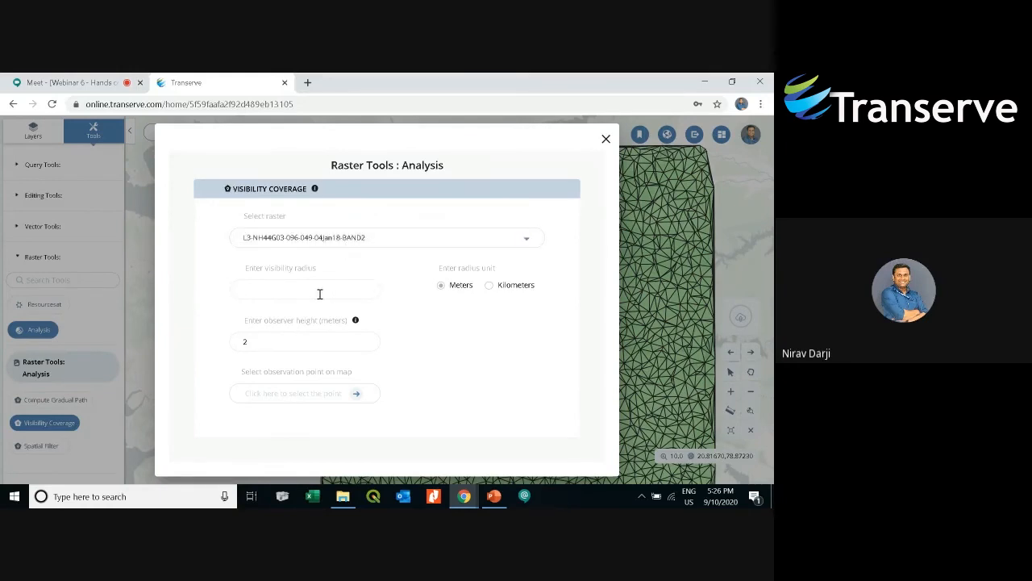
{"action": "type", "text": "6000"}
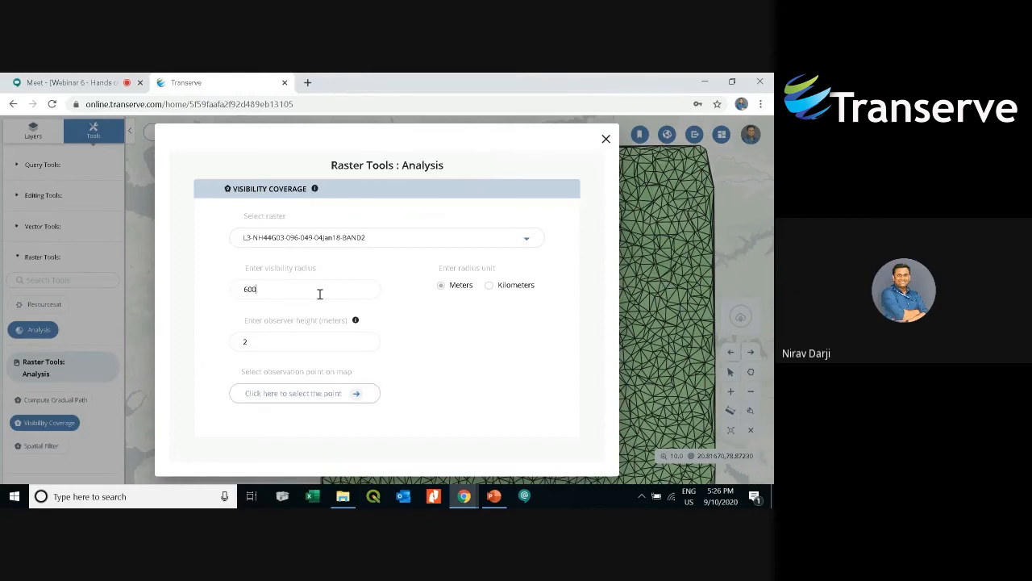
{"action": "left_click", "coordinate": [279, 344]}
{"action": "left_click", "coordinate": [321, 396]}
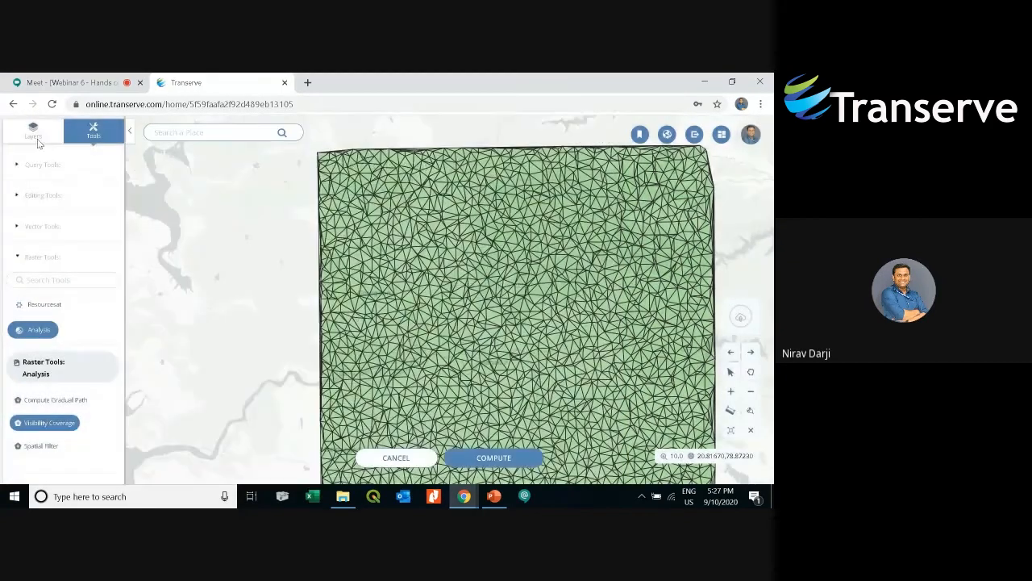
{"action": "left_click", "coordinate": [379, 457]}
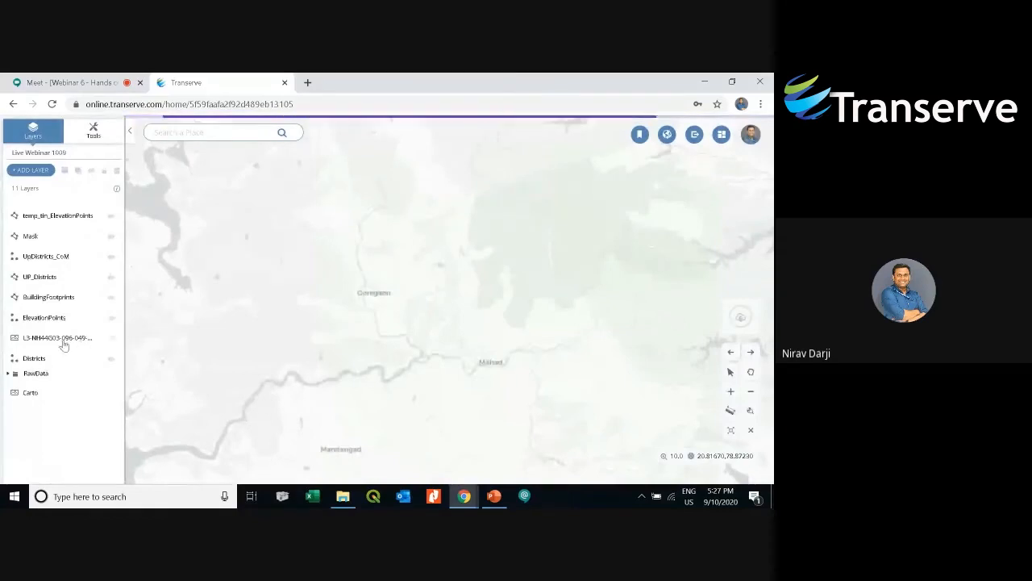
{"action": "left_click", "coordinate": [62, 339]}
{"action": "left_click", "coordinate": [94, 131]}
{"action": "left_click", "coordinate": [63, 263]}
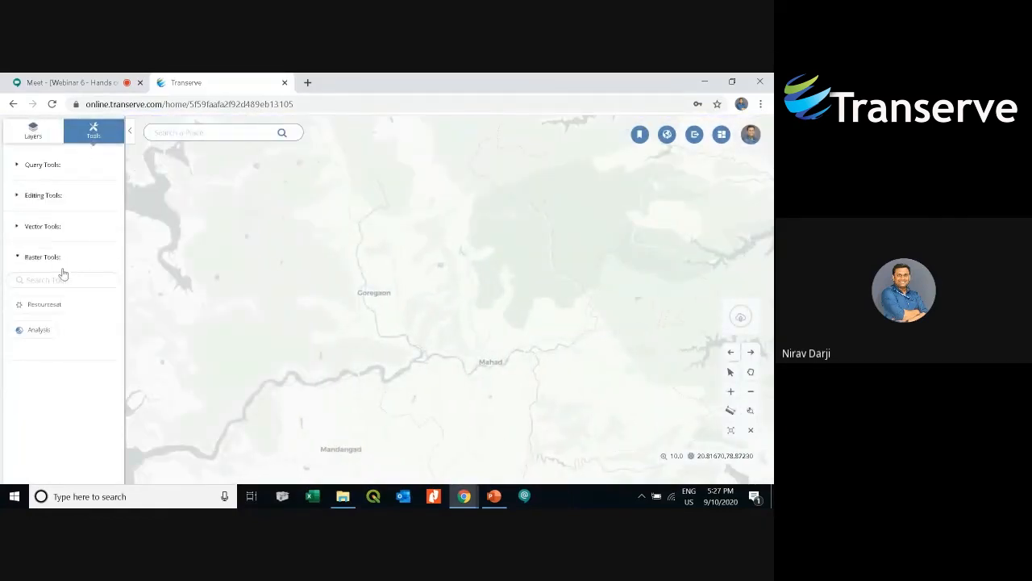
{"action": "left_click", "coordinate": [48, 334]}
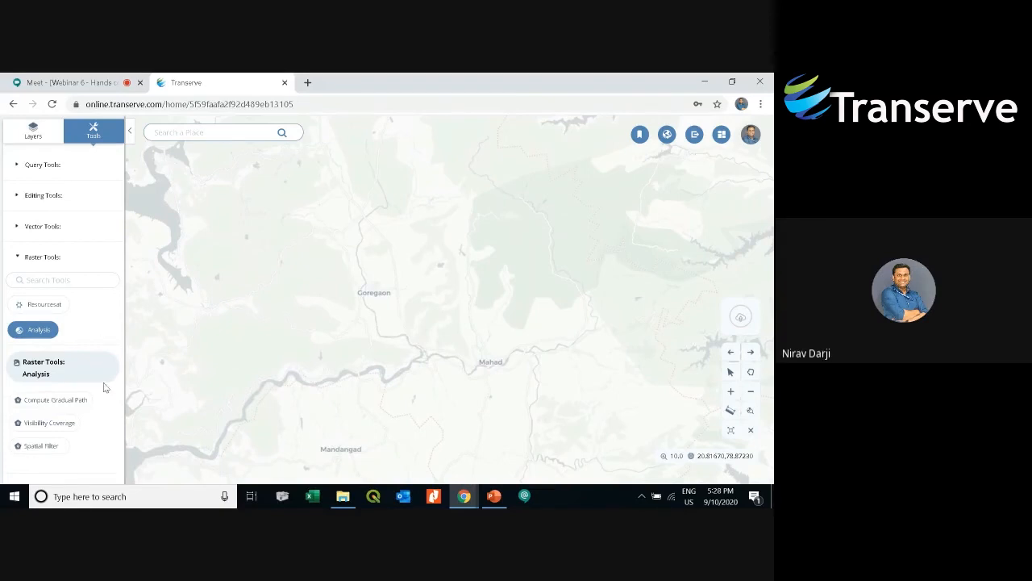
{"action": "left_click", "coordinate": [60, 422]}
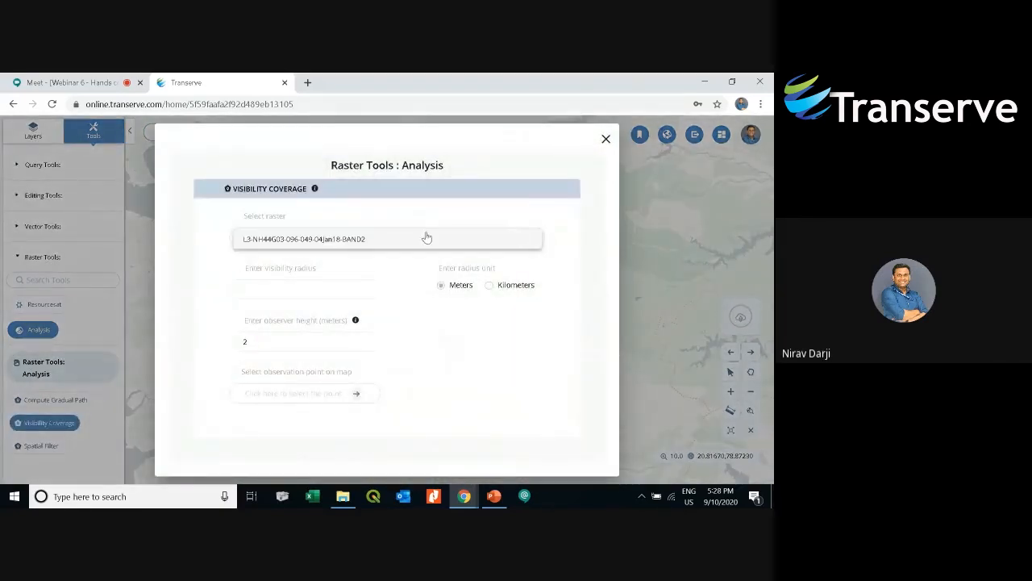
{"action": "left_click", "coordinate": [605, 138]}
- Zoom to the L3-NH44G03 raster layer's extent and center it on the map
{"action": "left_click", "coordinate": [48, 134]}
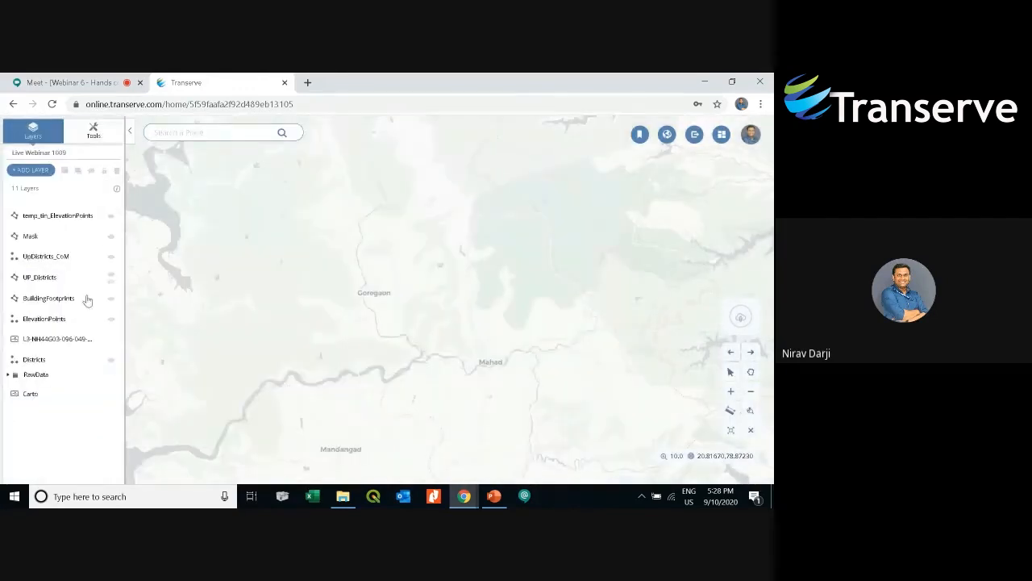
{"action": "left_click", "coordinate": [65, 337]}
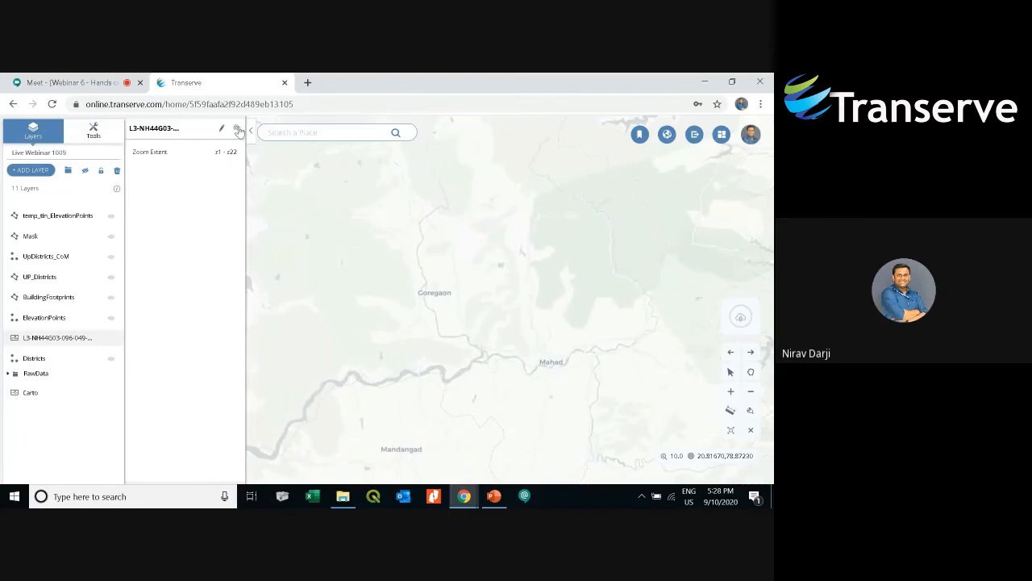
{"action": "left_click", "coordinate": [238, 130]}
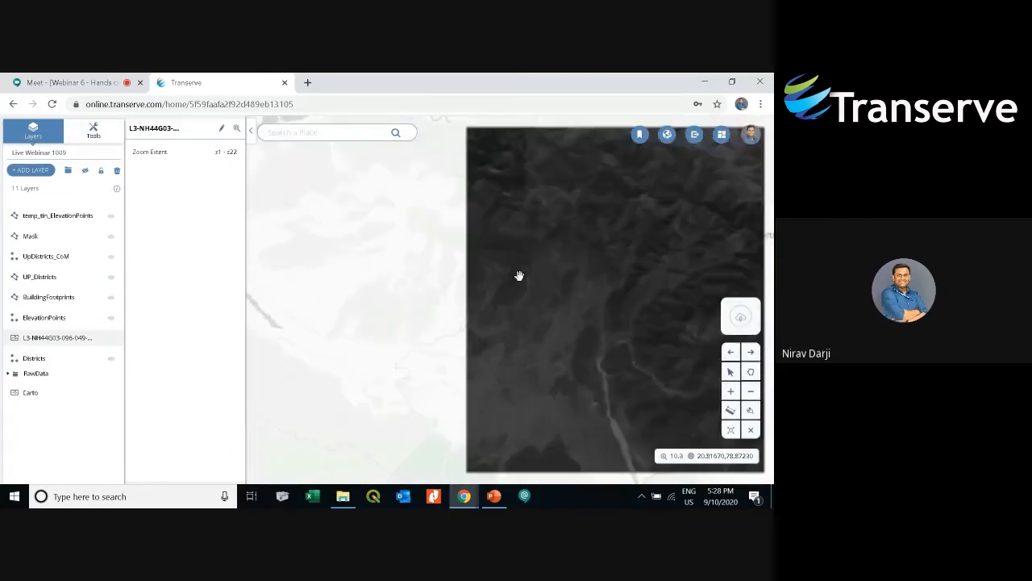
{"action": "left_click_drag", "start_coordinate": [518, 276], "coordinate": [380, 277]}
{"action": "mouse_move", "coordinate": [473, 320]}
{"action": "left_mouse_down"}
{"action": "mouse_move", "coordinate": [449, 325]}
{"action": "mouse_move", "coordinate": [480, 324]}
{"action": "left_mouse_up"}
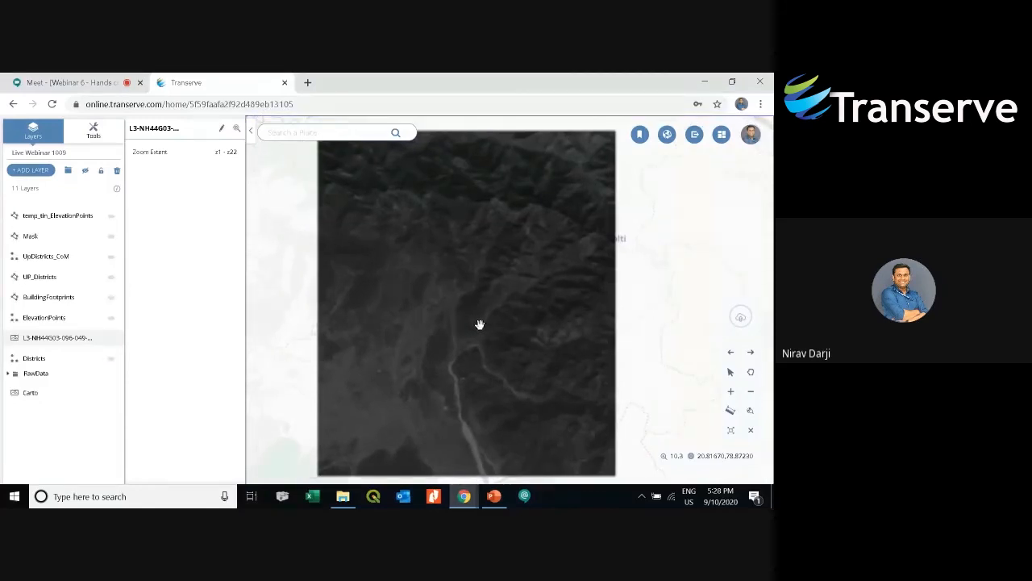
{"action": "left_click", "coordinate": [94, 134]}
{"action": "left_click", "coordinate": [57, 259]}
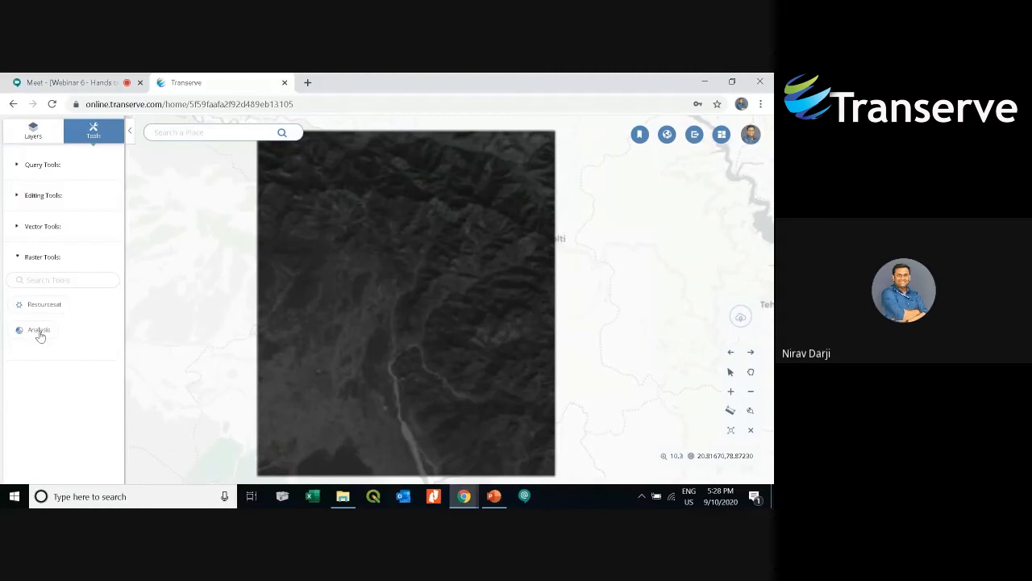
{"action": "left_click", "coordinate": [38, 332]}
{"action": "left_click", "coordinate": [46, 423]}
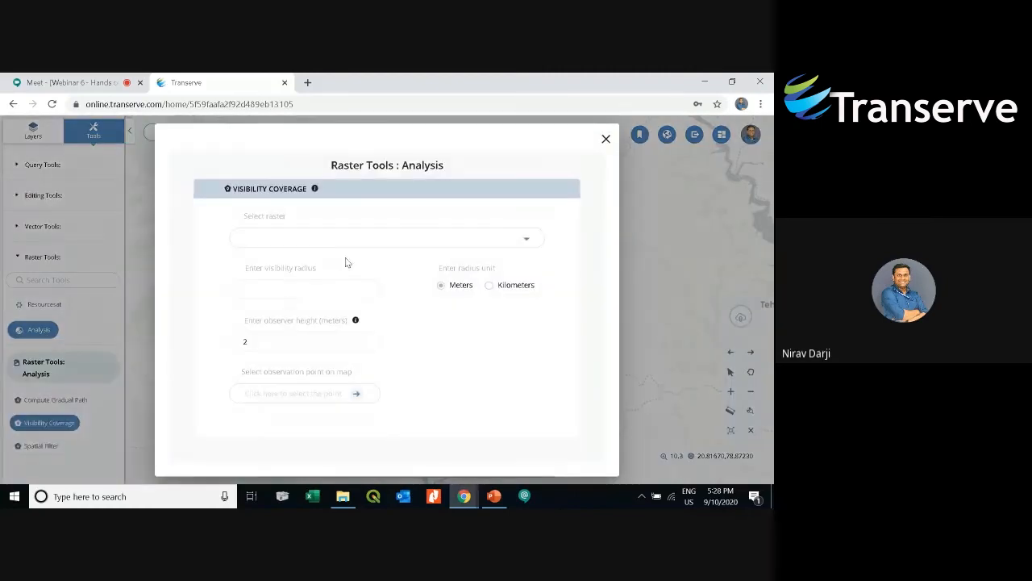
{"action": "left_click", "coordinate": [391, 243]}
{"action": "left_click", "coordinate": [347, 246]}
- Set the visibility radius to 600 meters and the observer height to 5 meters
{"action": "left_click", "coordinate": [328, 287]}
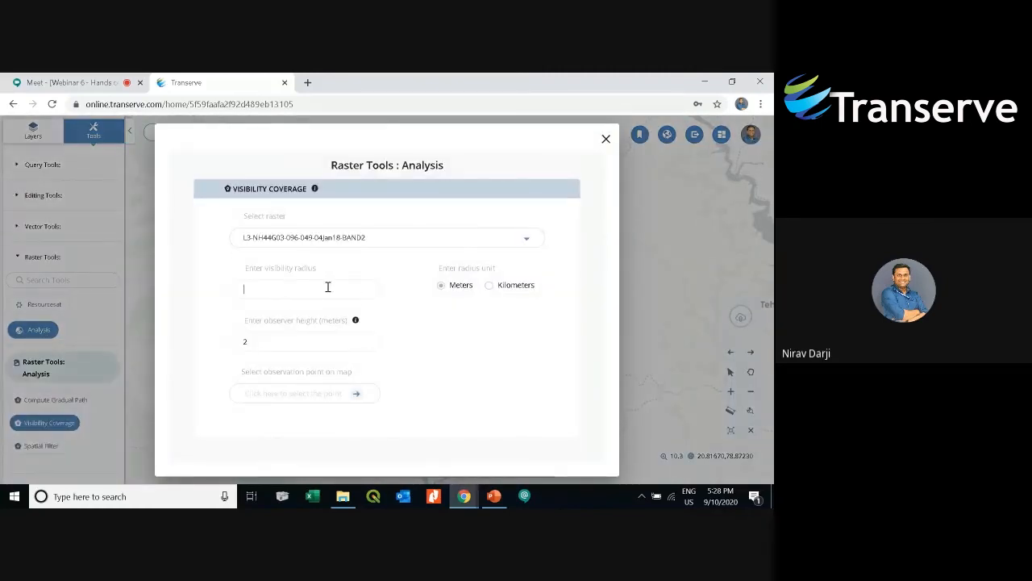
{"action": "type", "text": "600"}
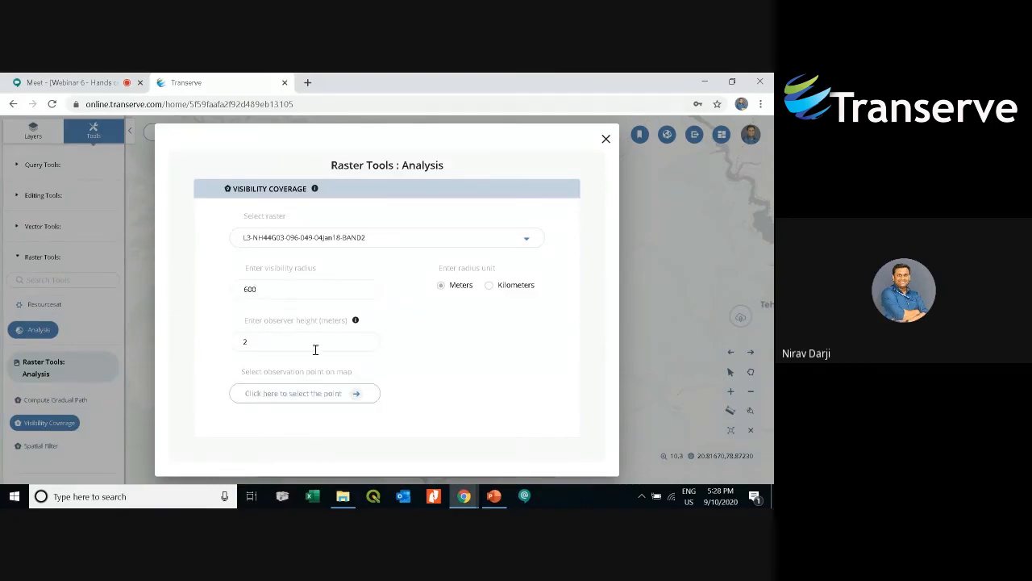
{"action": "double_click", "coordinate": [268, 340]}
{"action": "type", "text": "5"}
- Pick the observation point on the map and compute the visibility coverage
{"action": "left_click", "coordinate": [329, 395]}
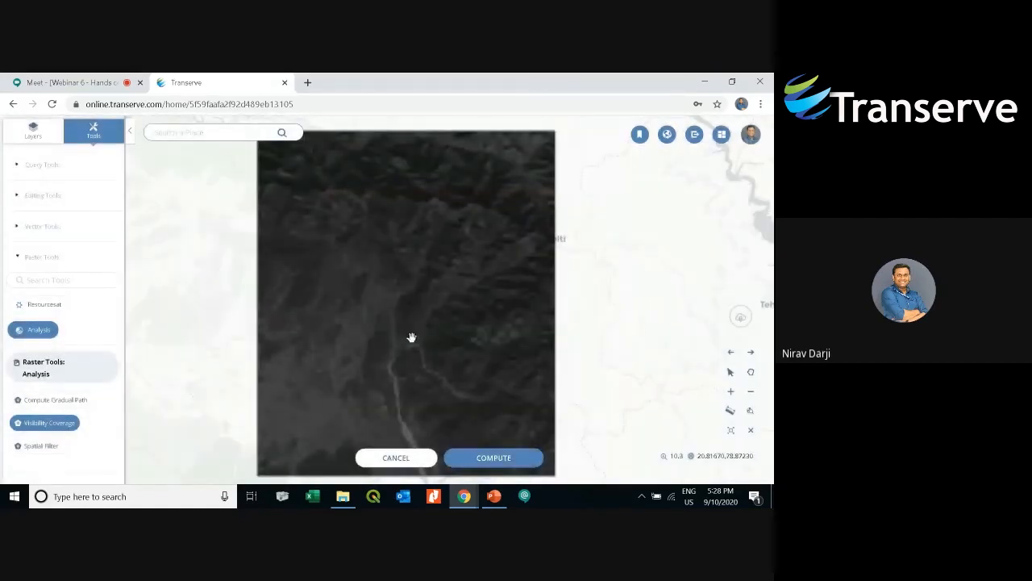
{"action": "scroll", "coordinate": [411, 339], "scroll_direction": "up", "scroll_amount": 1}
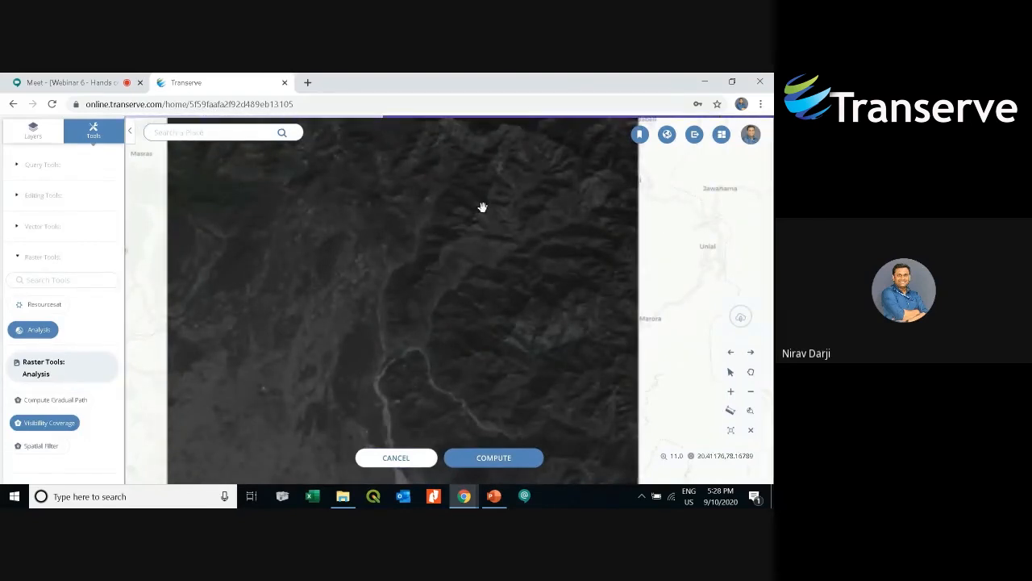
{"action": "left_click", "coordinate": [507, 457]}
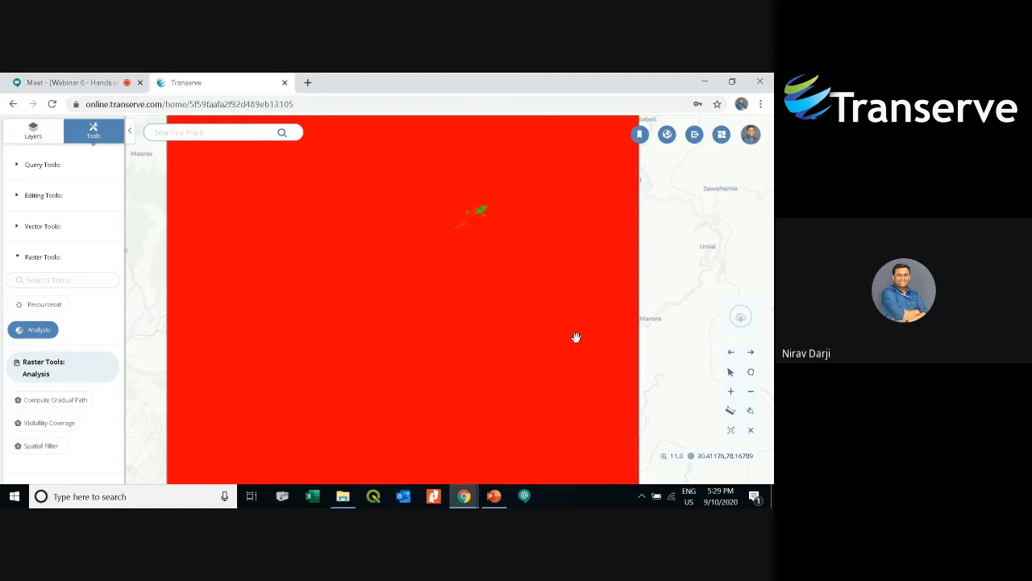
- Hide the new visibility coverage output layer in the layers list
{"action": "left_click", "coordinate": [36, 134]}
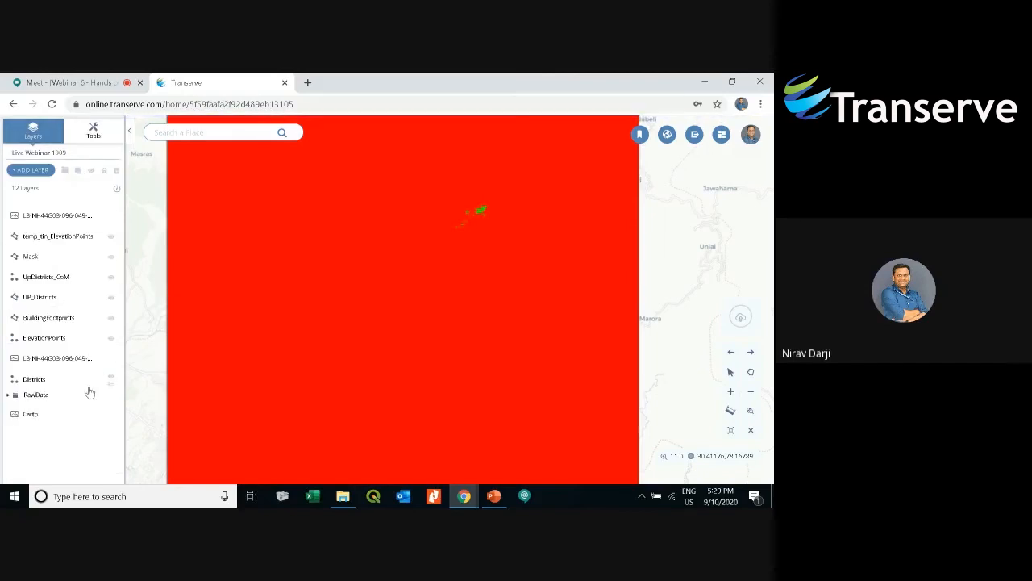
{"action": "left_click", "coordinate": [73, 363]}
{"action": "left_click", "coordinate": [86, 173]}
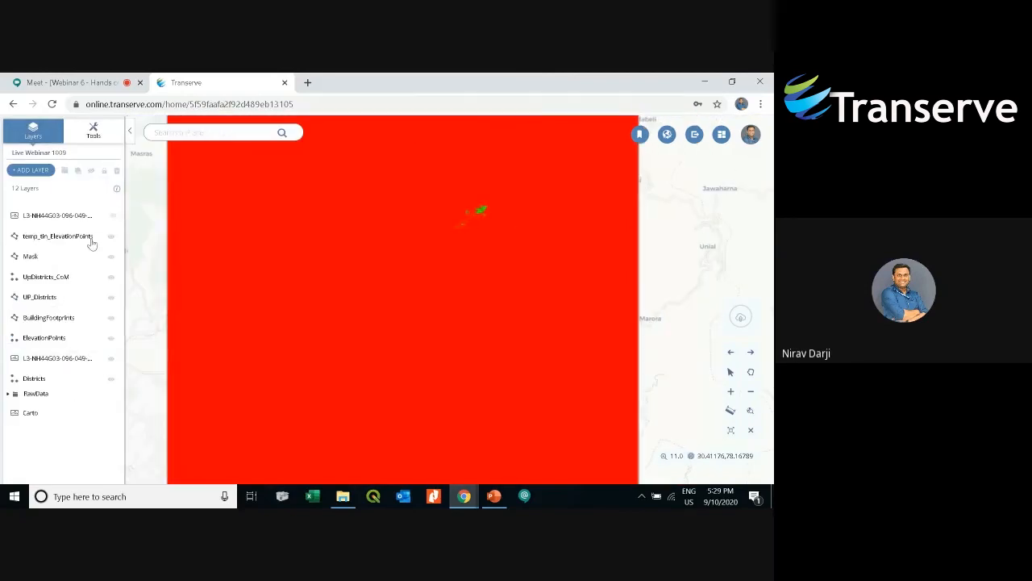
{"action": "left_click", "coordinate": [71, 216]}
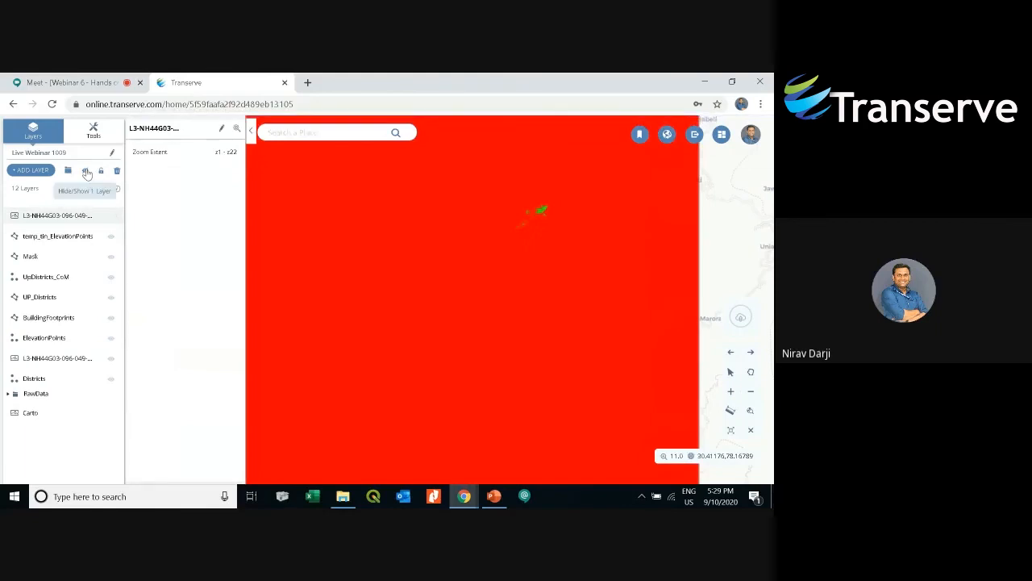
{"action": "left_click", "coordinate": [87, 173]}
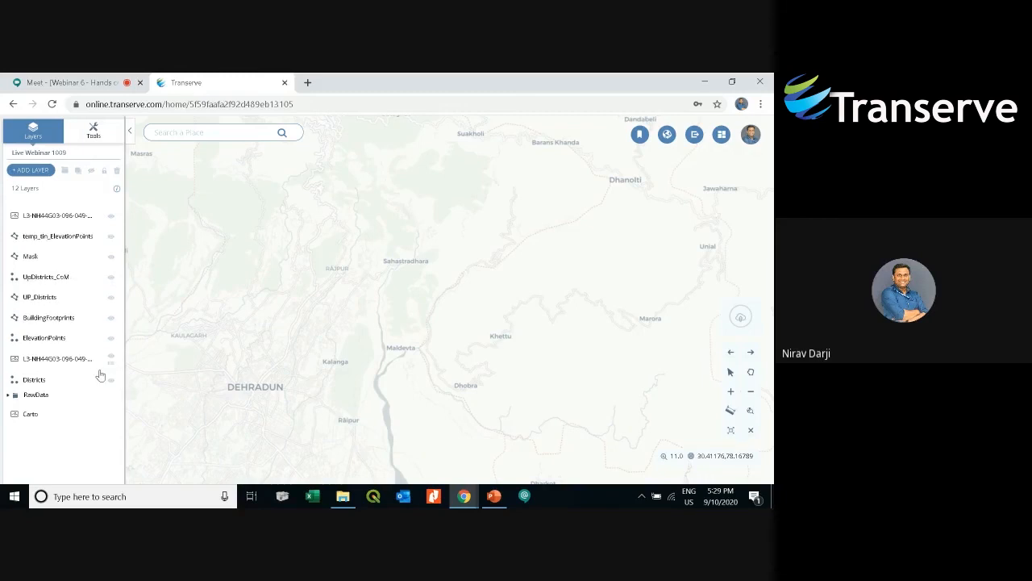
- Show the Districts layer and zoom out to view its points across India
{"action": "left_click", "coordinate": [61, 380]}
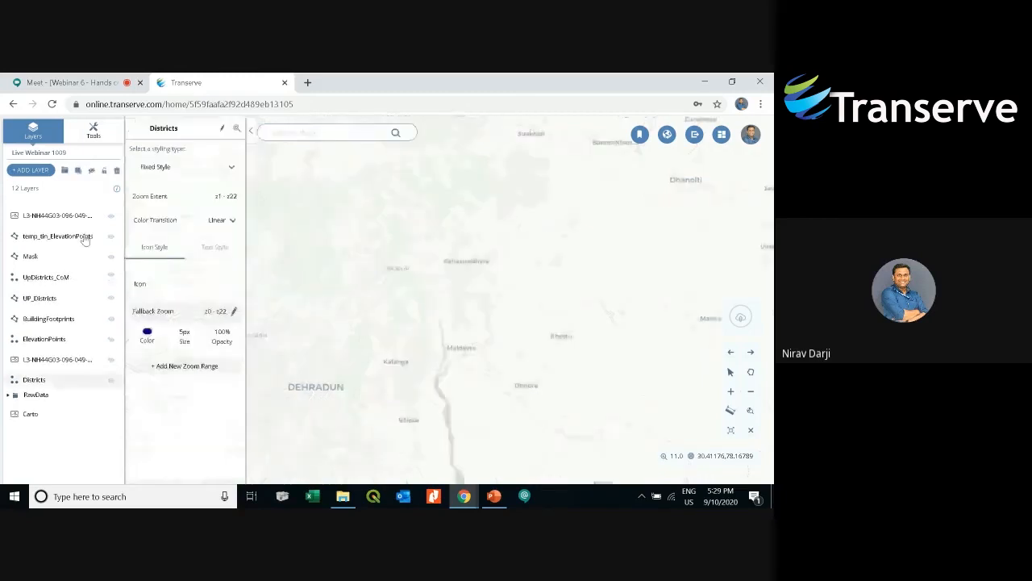
{"action": "left_click", "coordinate": [92, 172]}
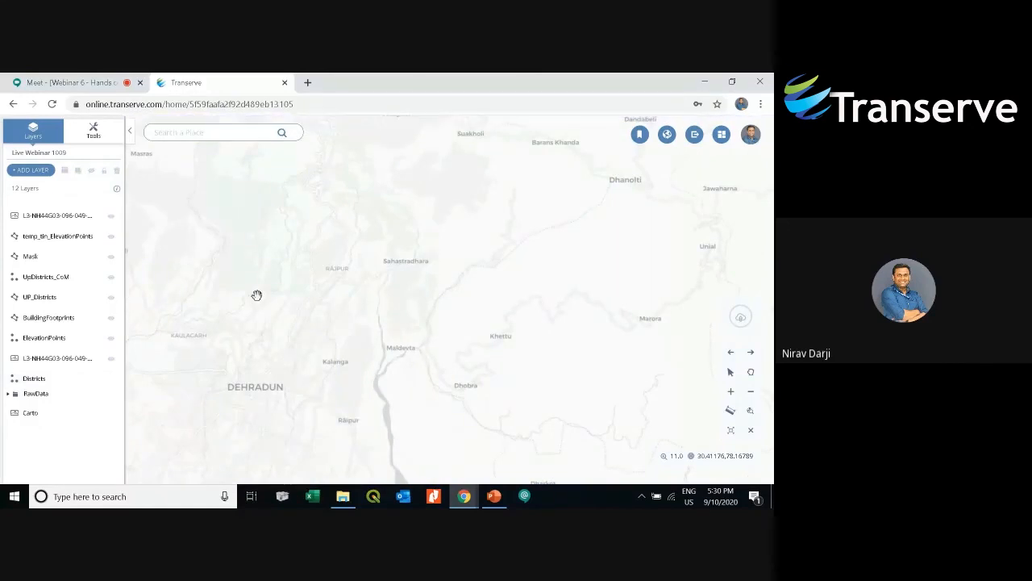
{"action": "scroll", "coordinate": [368, 319], "scroll_direction": "down", "scroll_amount": 3}
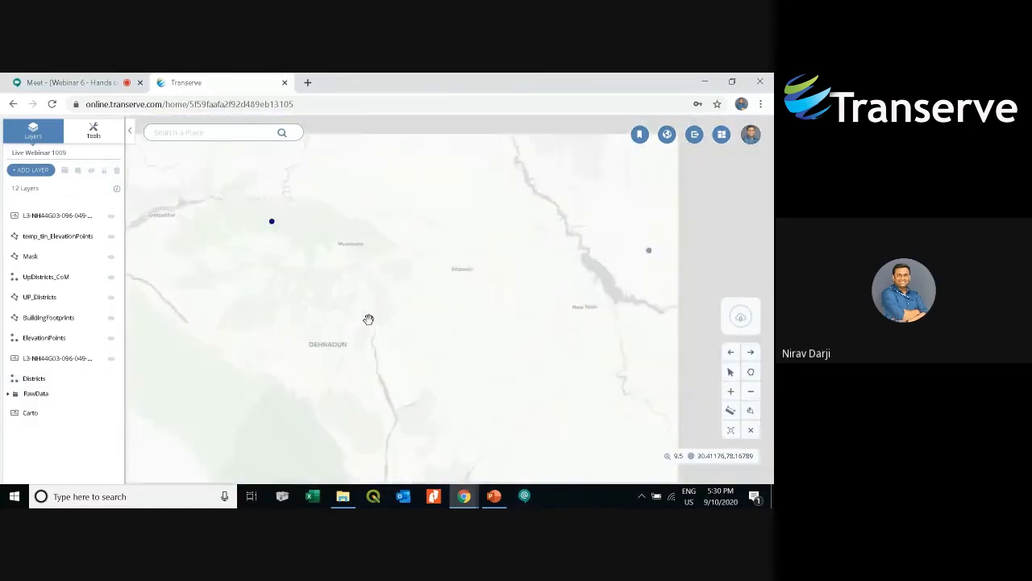
{"action": "scroll", "coordinate": [374, 284], "scroll_direction": "down", "scroll_amount": 3}
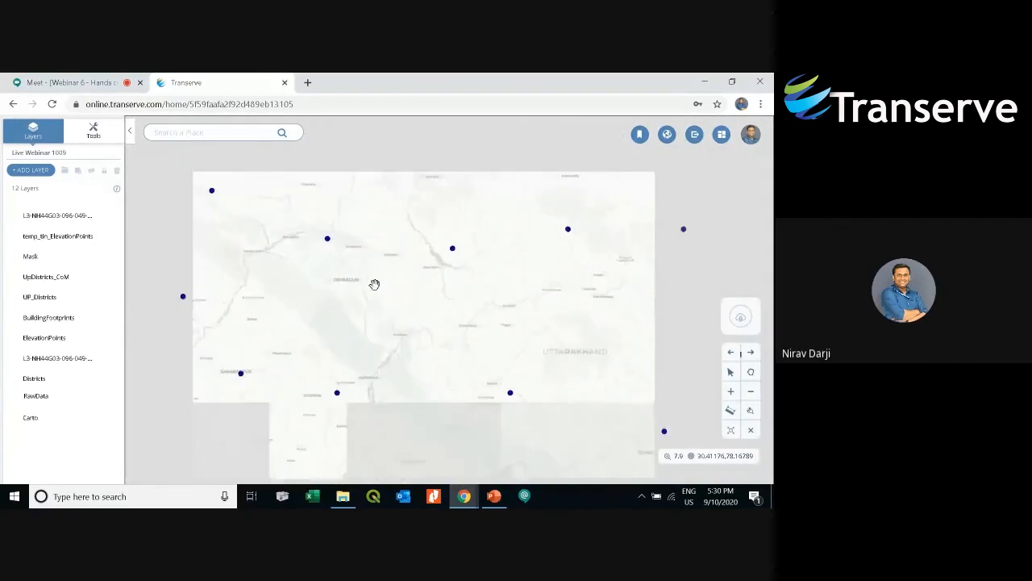
{"action": "scroll", "coordinate": [374, 284], "scroll_direction": "down", "scroll_amount": 3}
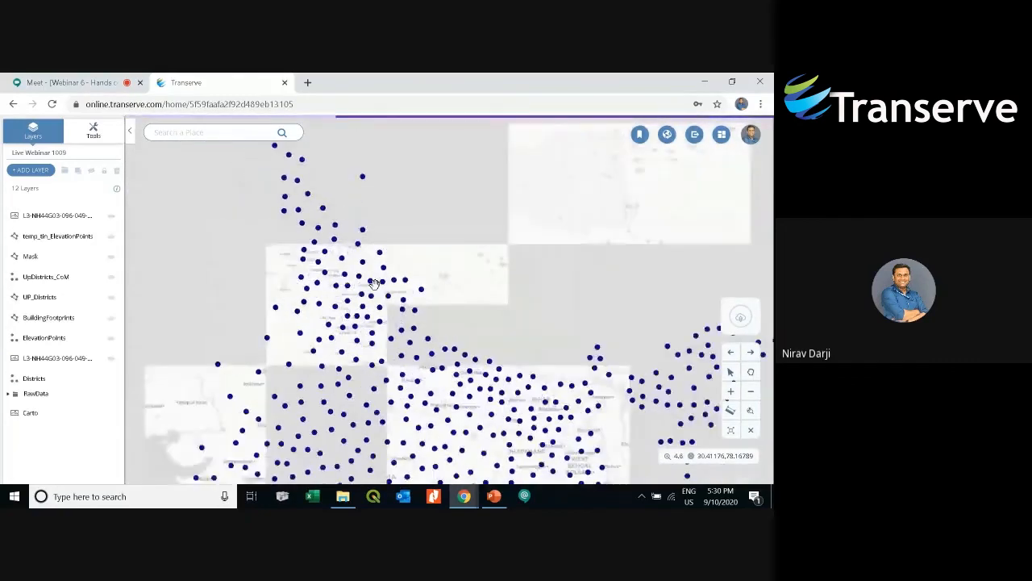
{"action": "scroll", "coordinate": [403, 307], "scroll_direction": "down", "scroll_amount": 2}
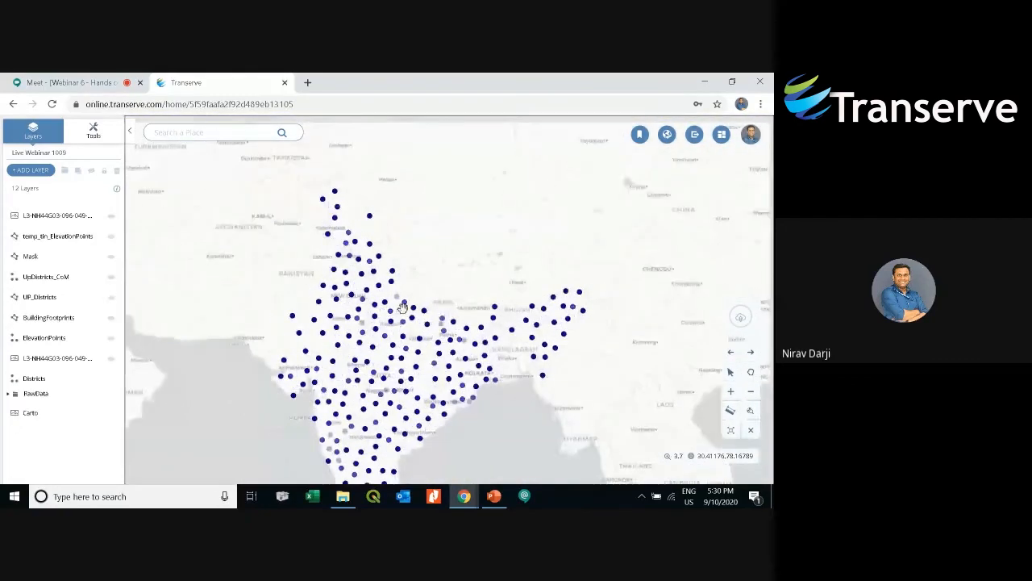
{"action": "scroll", "coordinate": [412, 290], "scroll_direction": "down", "scroll_amount": 1}
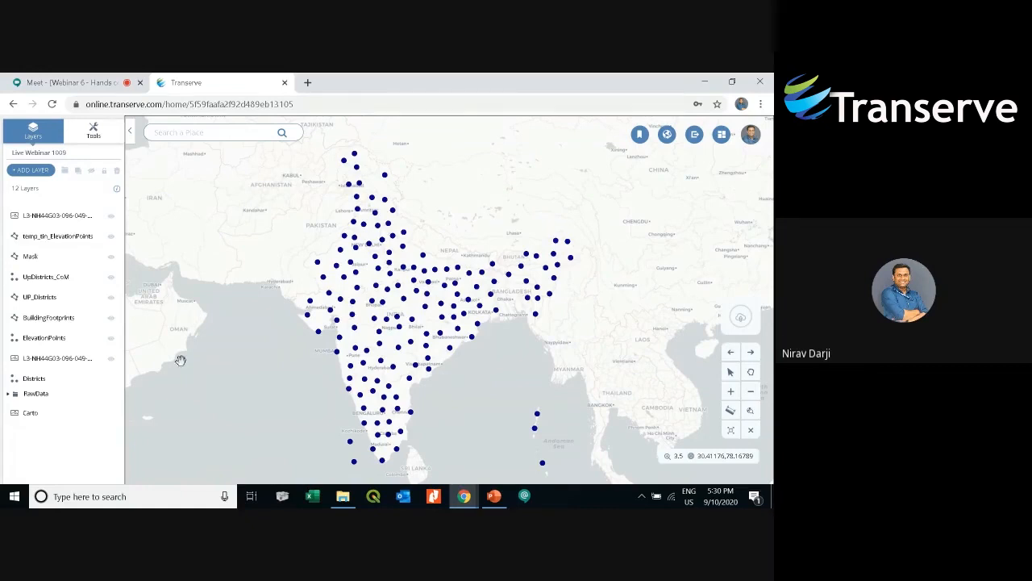
- Search the tools for "cluster" and open the K-means clustering tool
{"action": "left_click", "coordinate": [93, 129]}
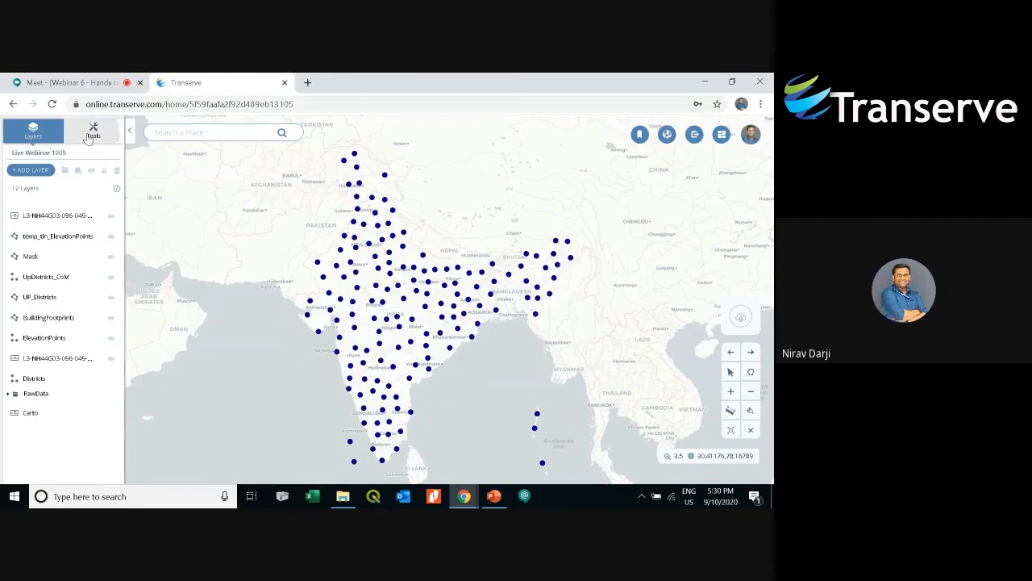
{"action": "left_click", "coordinate": [45, 227]}
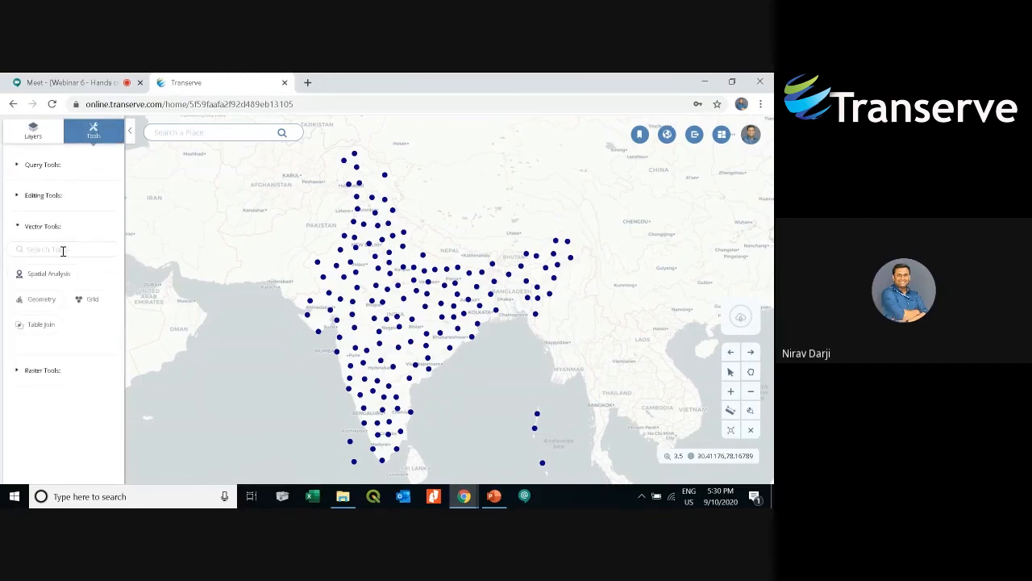
{"action": "type", "text": "cluster"}
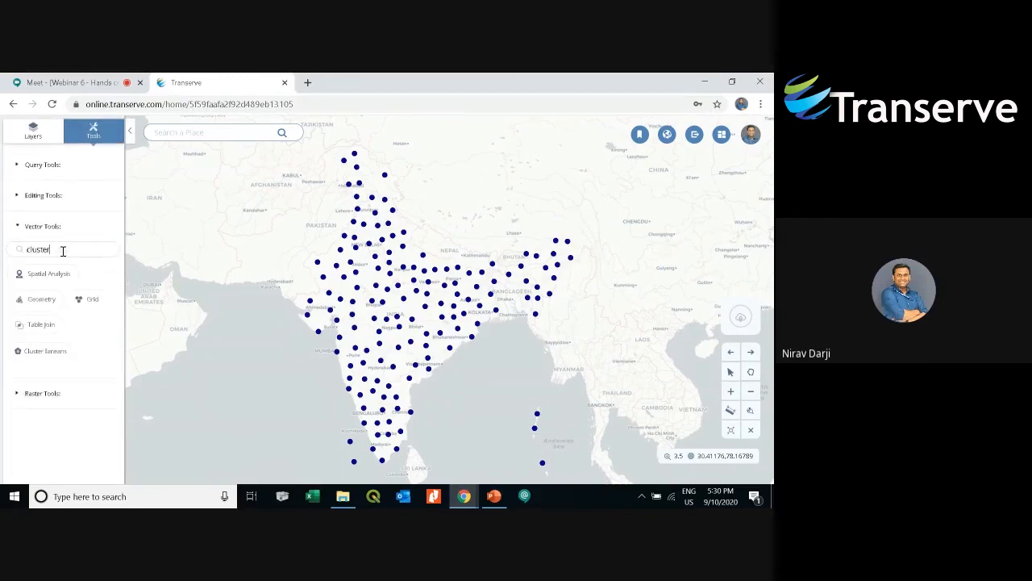
{"action": "left_click", "coordinate": [40, 352]}
- Run K-means clustering on the Districts layer with 5 clusters, Mixture enabled, using all data
{"action": "left_click", "coordinate": [266, 246]}
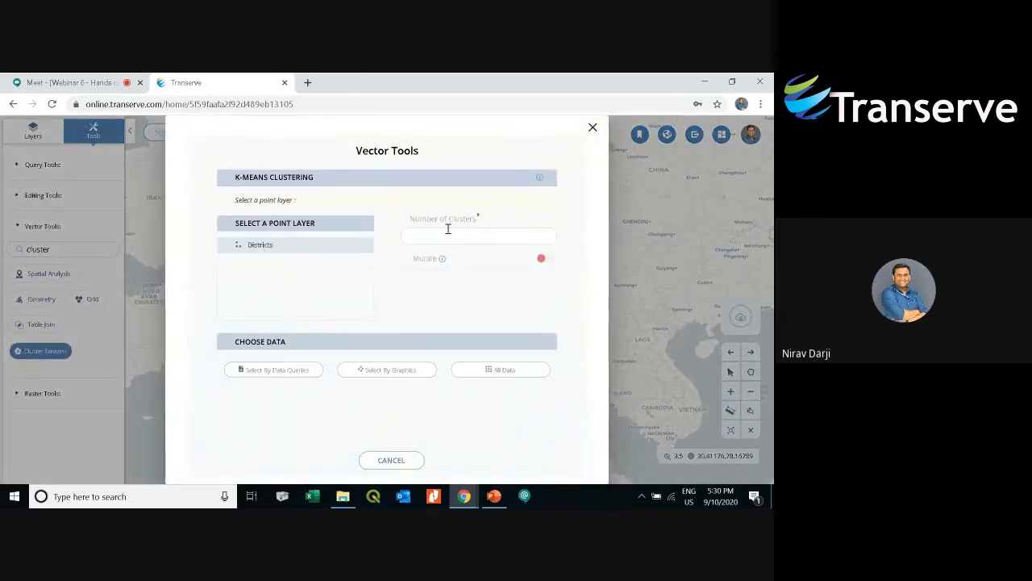
{"action": "type", "text": "5"}
{"action": "left_click", "coordinate": [542, 259]}
{"action": "left_click", "coordinate": [489, 370]}
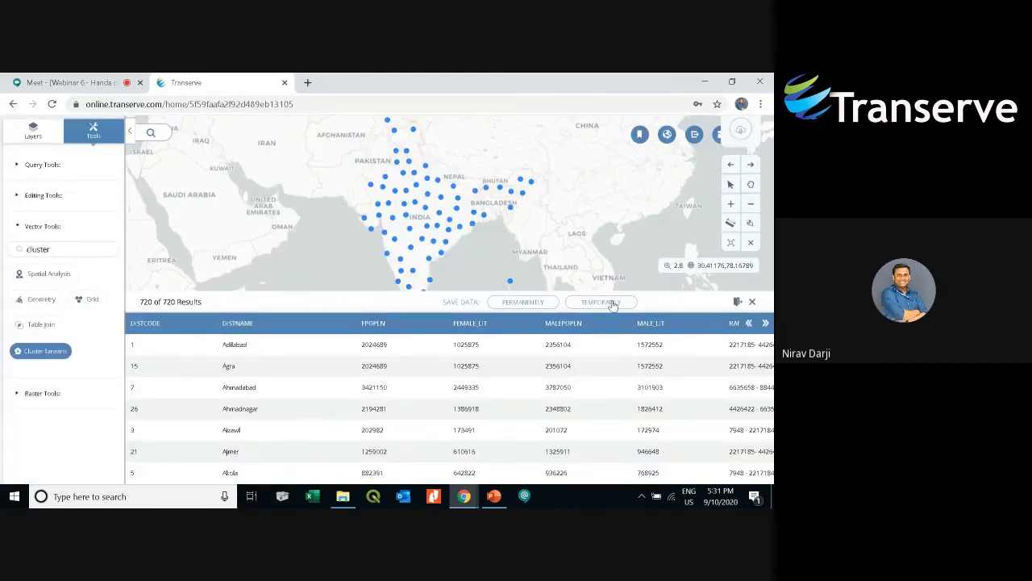
- Browse the K-means result table's columns and rows to examine the cluster assigned to each record
{"action": "left_click", "coordinate": [765, 323]}
{"action": "left_click", "coordinate": [766, 323]}
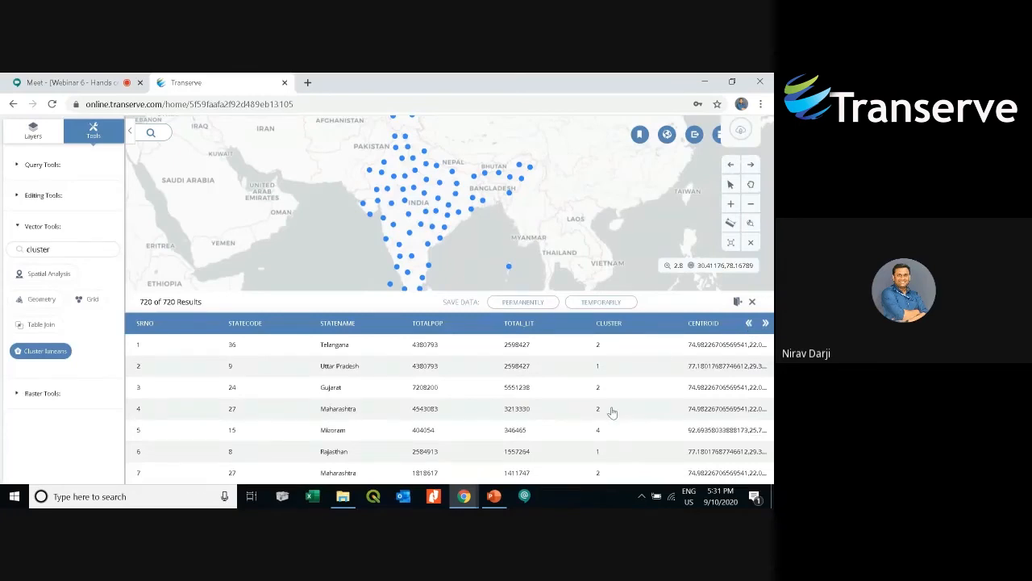
{"action": "scroll", "coordinate": [613, 399], "scroll_direction": "down", "scroll_amount": 1}
{"action": "scroll", "coordinate": [617, 395], "scroll_direction": "down", "scroll_amount": 6}
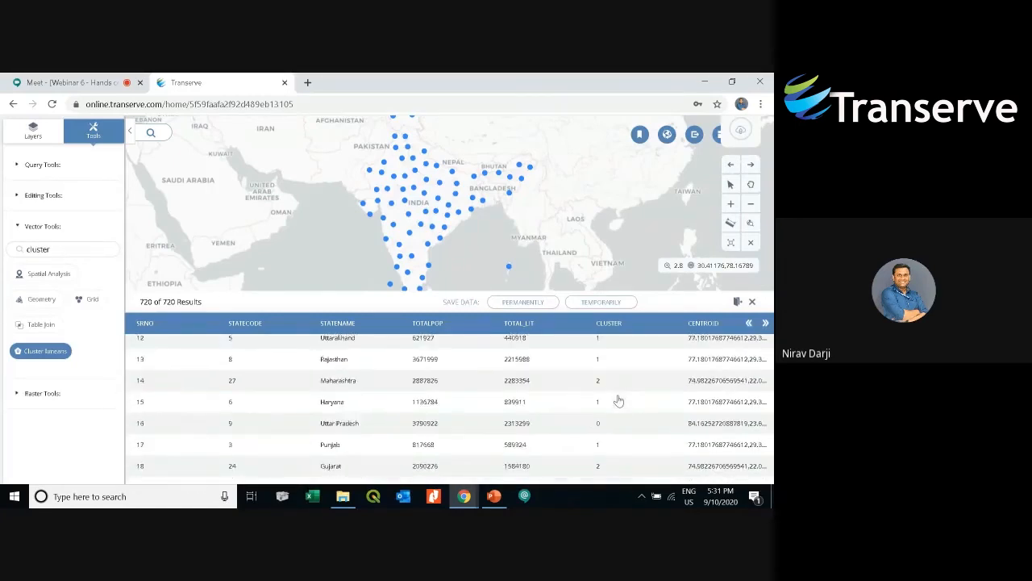
{"action": "scroll", "coordinate": [618, 400], "scroll_direction": "down", "scroll_amount": 20}
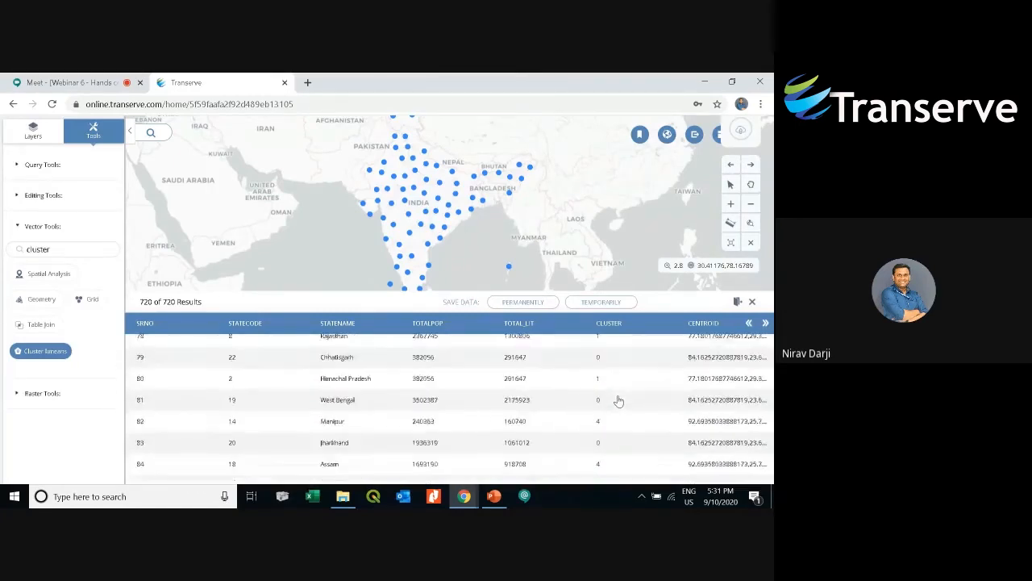
{"action": "scroll", "coordinate": [619, 401], "scroll_direction": "down", "scroll_amount": 4}
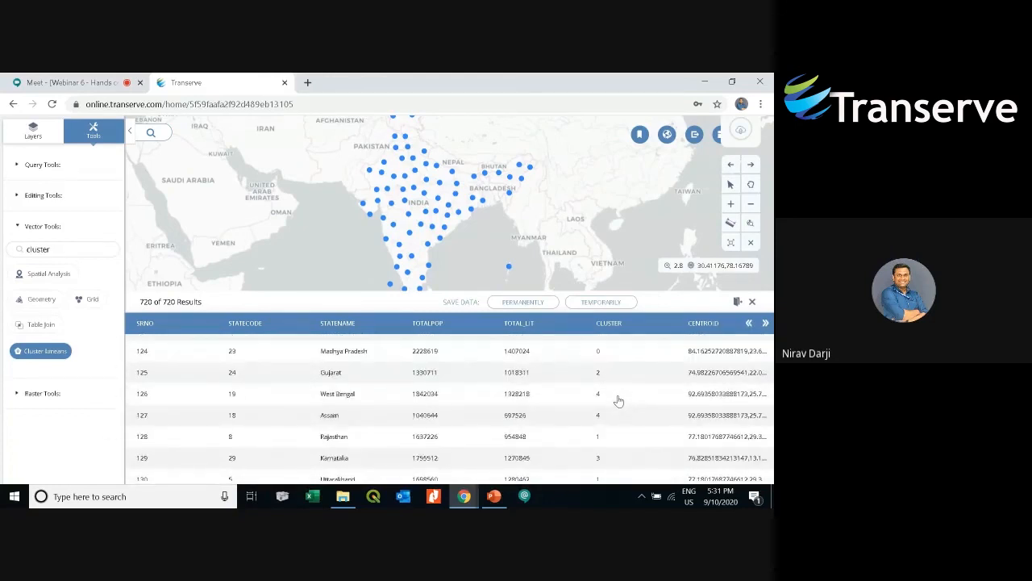
{"action": "left_click", "coordinate": [752, 301]}
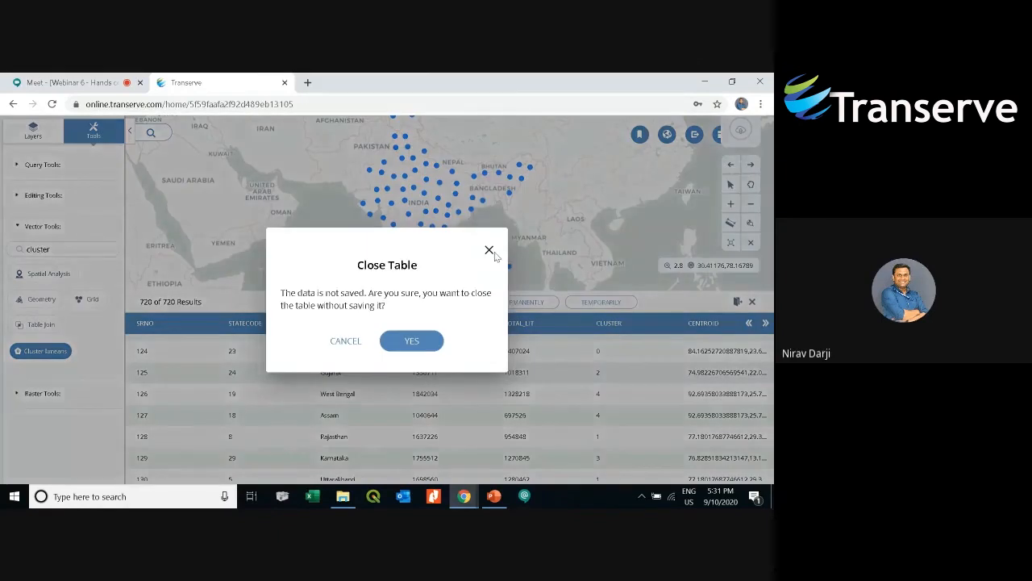
{"action": "left_click", "coordinate": [577, 280]}
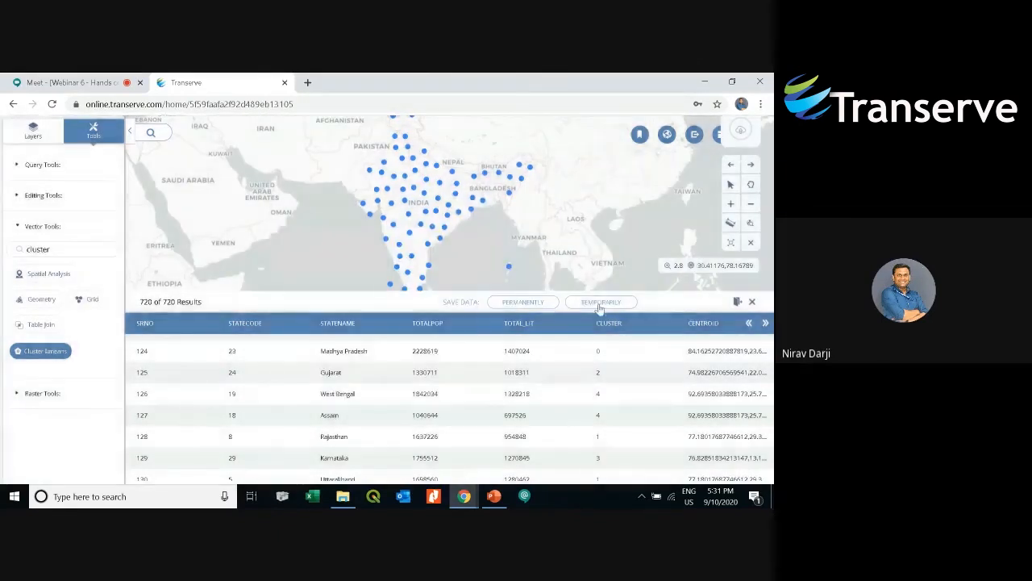
- Save the clustering result permanently as a new layer named Cluster
{"action": "left_click", "coordinate": [549, 305]}
{"action": "left_click", "coordinate": [389, 370]}
{"action": "type", "text": "Cluster"}
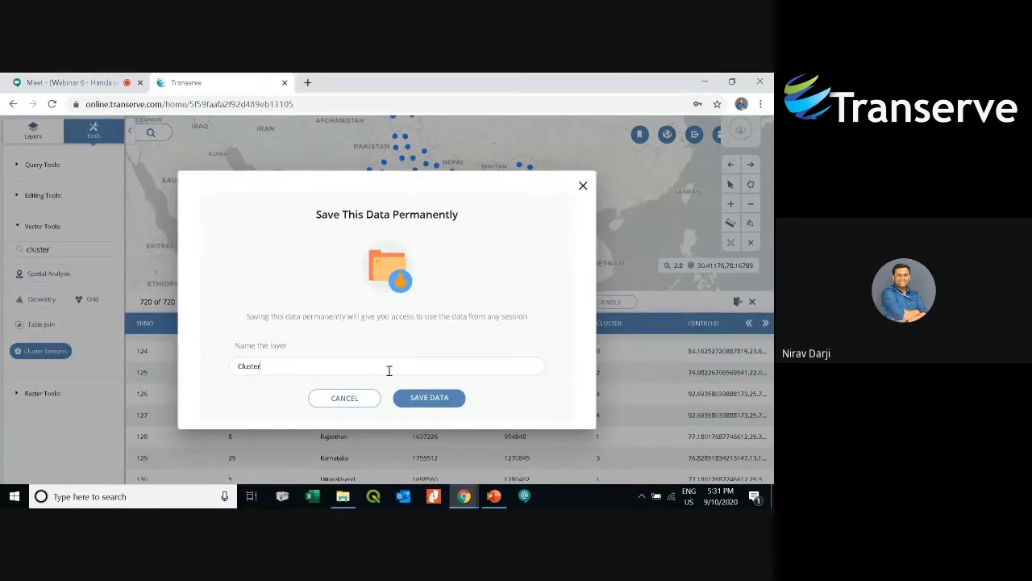
{"action": "left_click", "coordinate": [438, 396]}
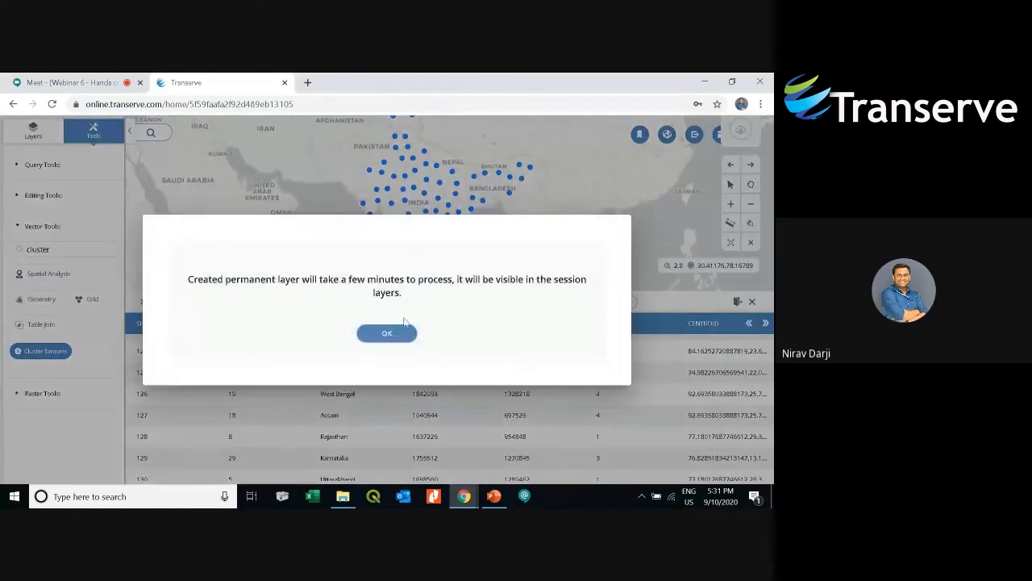
{"action": "left_click", "coordinate": [403, 331]}
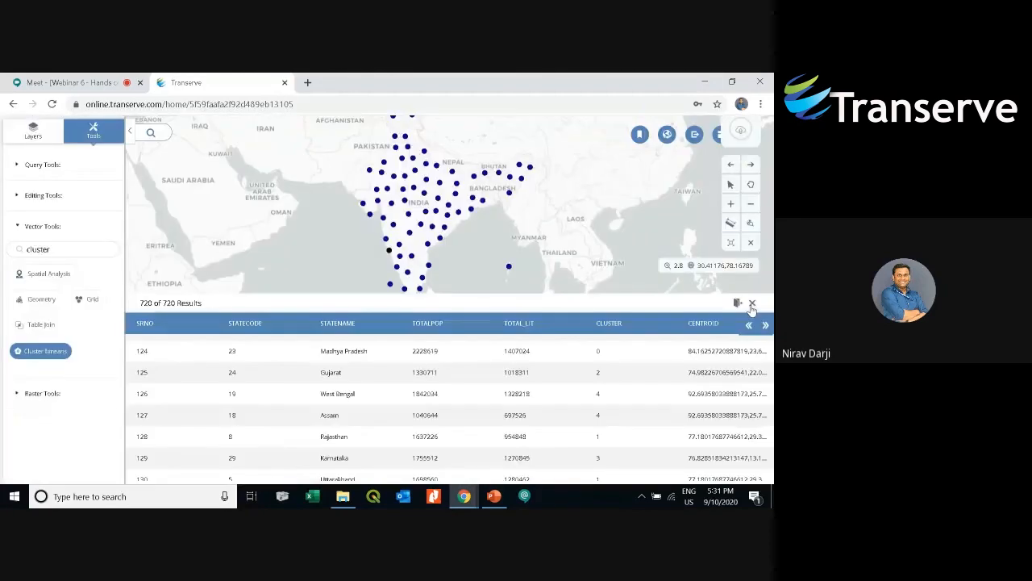
- Close the results table and open the styling settings of the Cluster layer
{"action": "left_click", "coordinate": [751, 303]}
{"action": "left_click", "coordinate": [419, 349]}
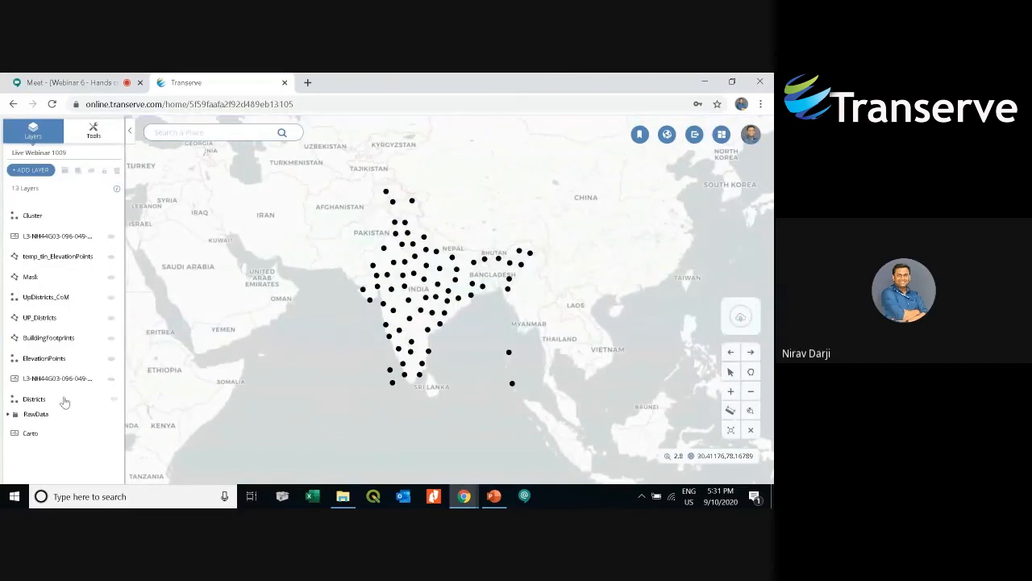
{"action": "left_click", "coordinate": [65, 400]}
{"action": "left_click", "coordinate": [92, 173]}
{"action": "left_click", "coordinate": [57, 222]}
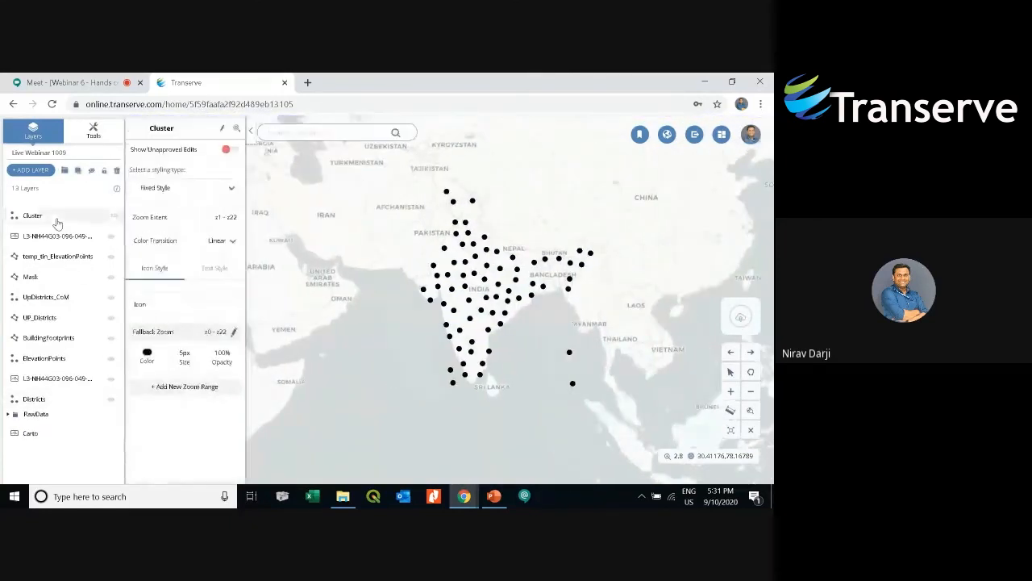
{"action": "scroll", "coordinate": [470, 329], "scroll_direction": "up", "scroll_amount": 2}
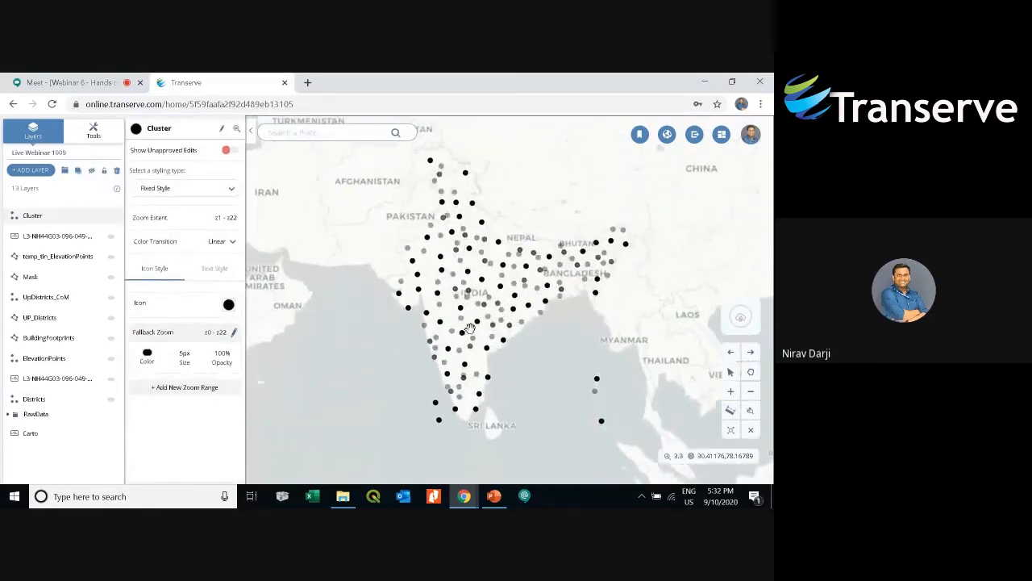
- Switch the Cluster layer to Categorized Style using the cluster attribute
{"action": "left_click", "coordinate": [228, 189]}
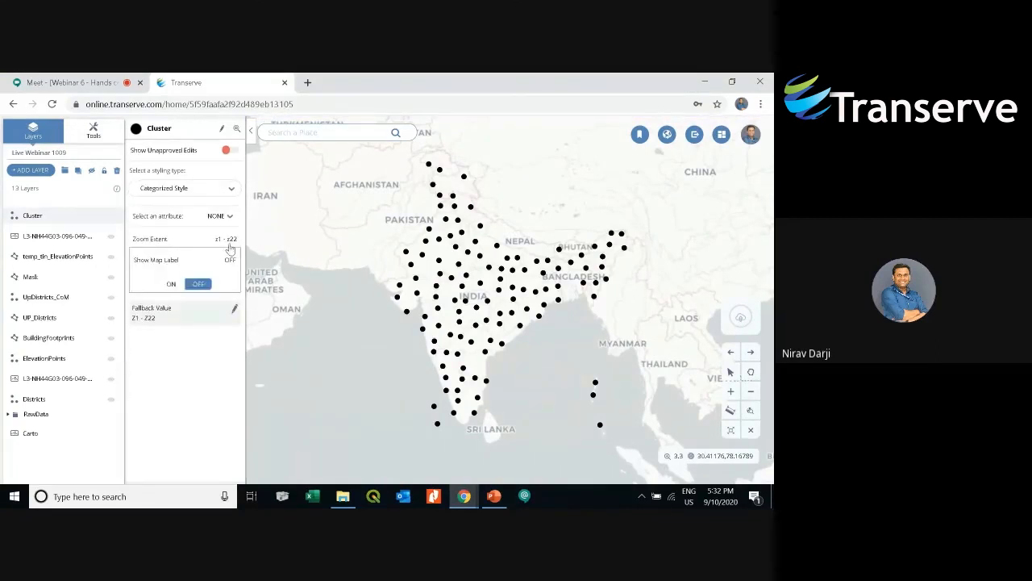
{"action": "left_click", "coordinate": [219, 216]}
{"action": "scroll", "coordinate": [211, 299], "scroll_direction": "down", "scroll_amount": 5}
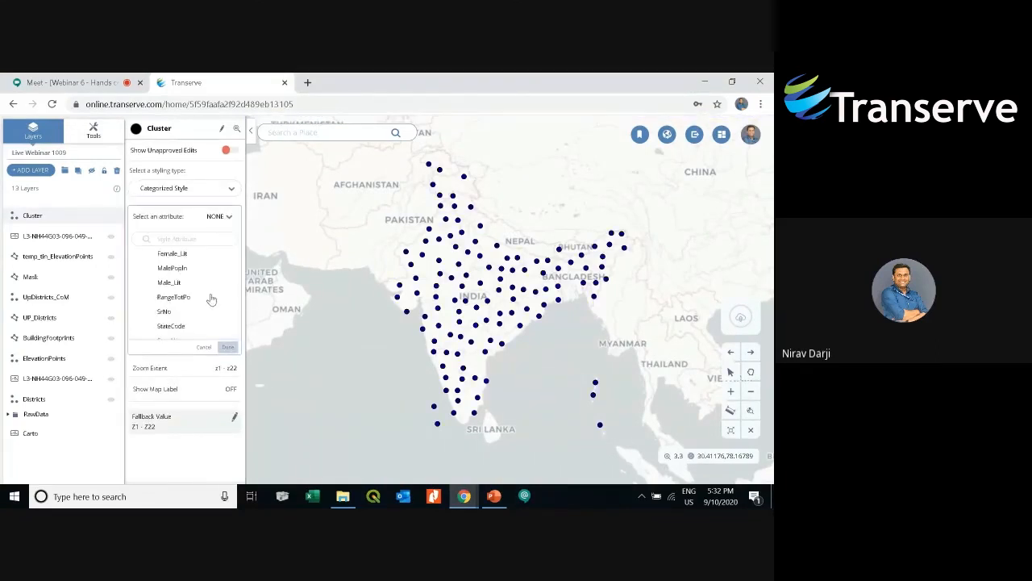
{"action": "left_click", "coordinate": [171, 321]}
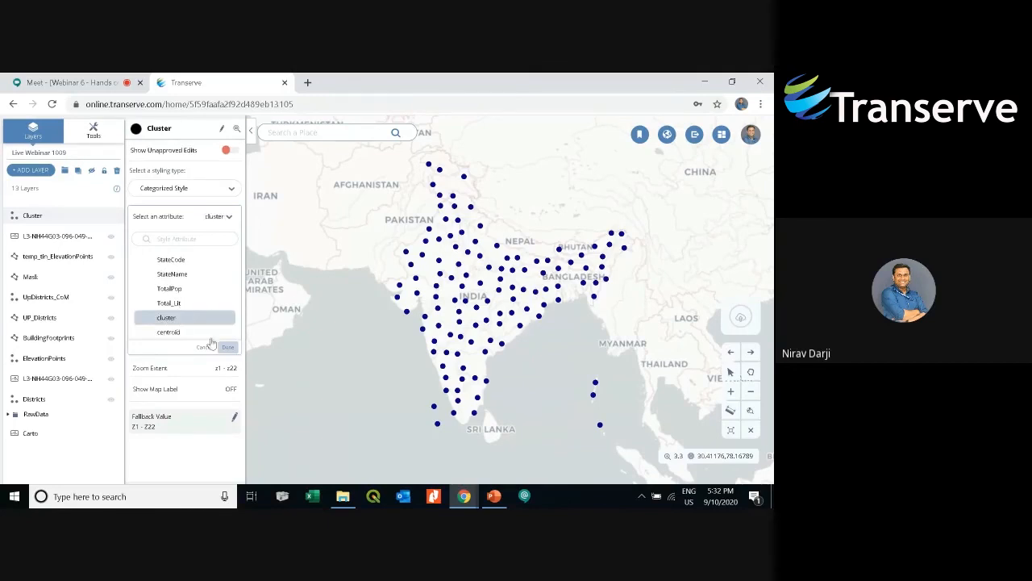
{"action": "left_click", "coordinate": [224, 347]}
- Add a categorized style entry for cluster value 1 in the Cluster layer's style
{"action": "left_click", "coordinate": [233, 313]}
{"action": "left_click", "coordinate": [217, 293]}
{"action": "left_click", "coordinate": [166, 339]}
{"action": "left_click", "coordinate": [229, 393]}
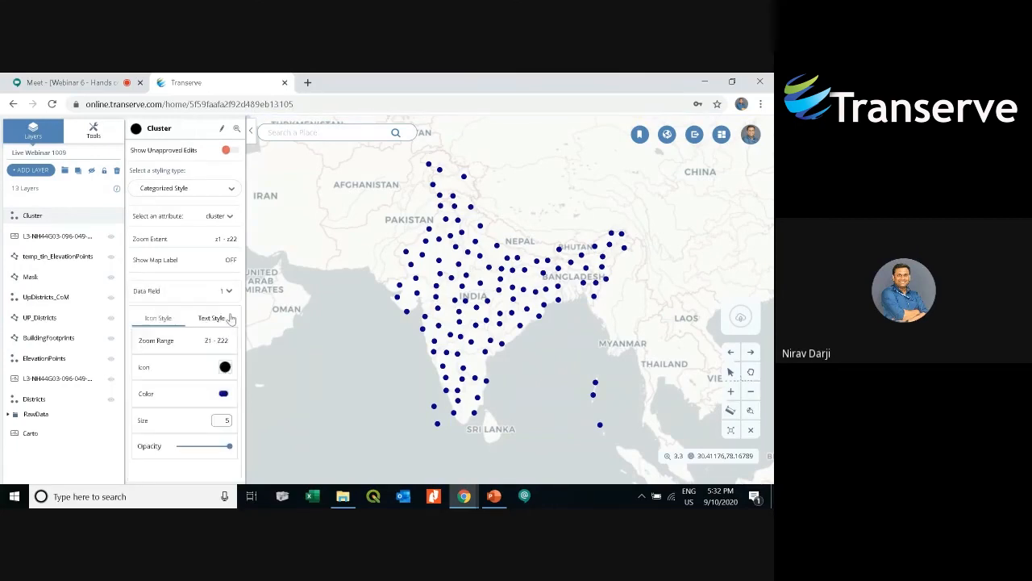
{"action": "left_click", "coordinate": [228, 295]}
{"action": "left_click", "coordinate": [228, 296]}
{"action": "key", "text": "ctrl+minus"}
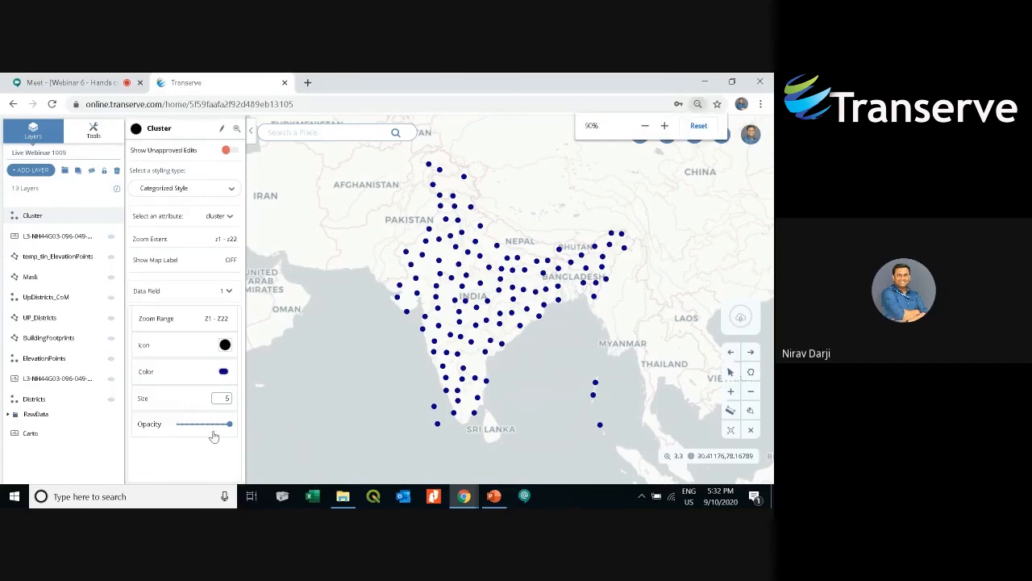
{"action": "left_click", "coordinate": [202, 466]}
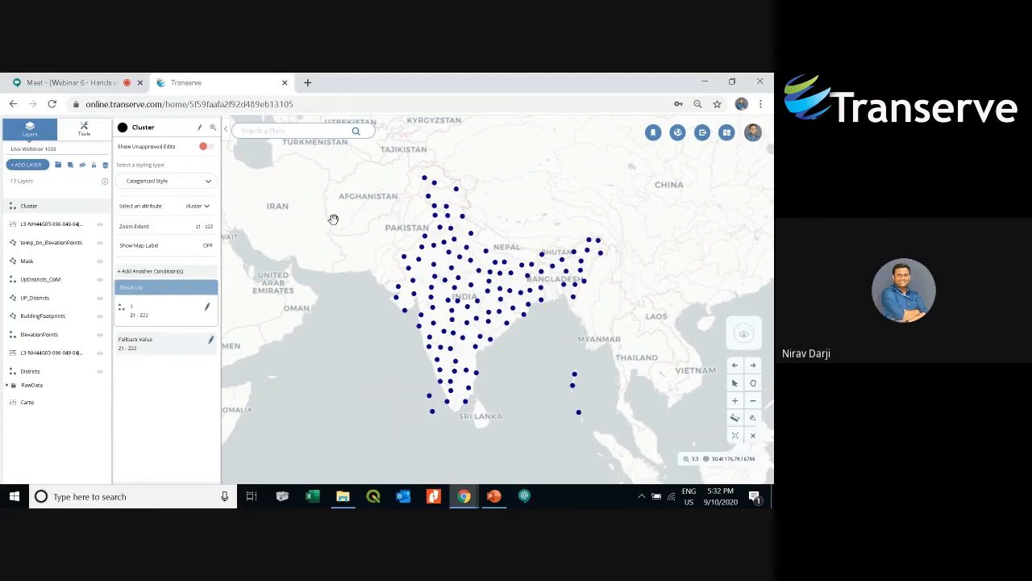
- Open the Vector Tools Spatial Analysis list and scroll through its tools
{"action": "left_click", "coordinate": [179, 184]}
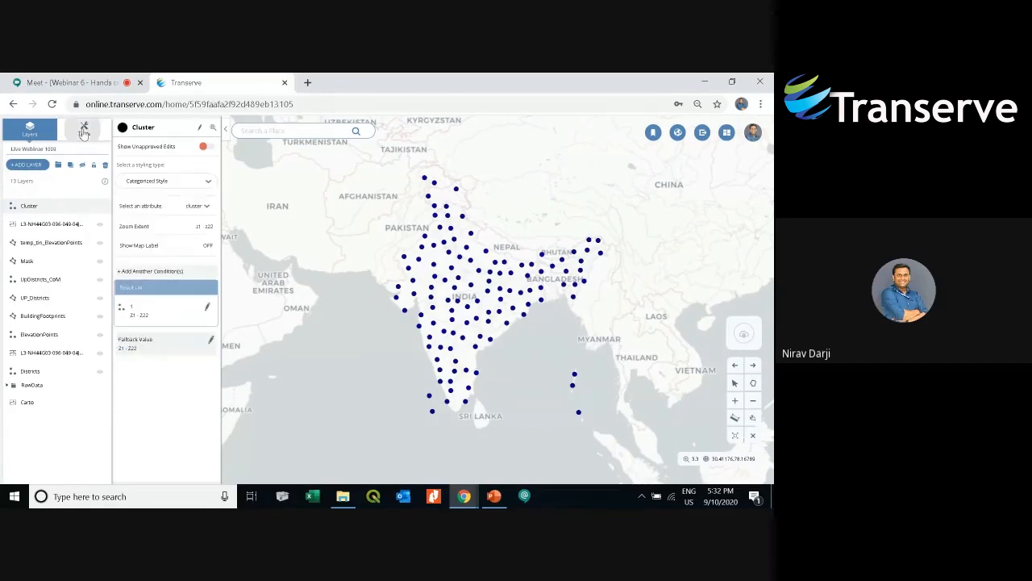
{"action": "left_click", "coordinate": [84, 129]}
{"action": "left_click", "coordinate": [38, 214]}
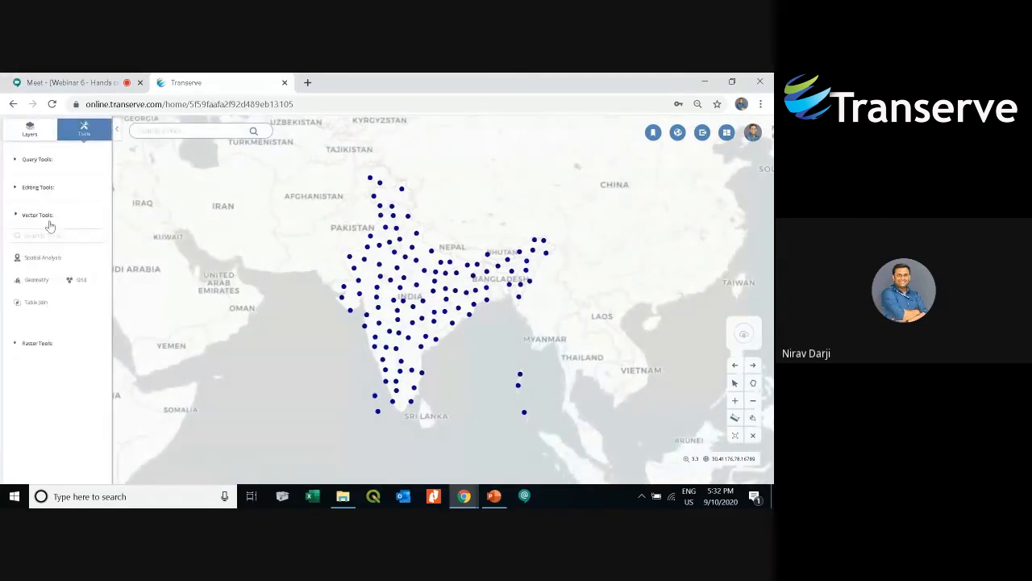
{"action": "left_click", "coordinate": [44, 258]}
{"action": "scroll", "coordinate": [69, 354], "scroll_direction": "down", "scroll_amount": 2}
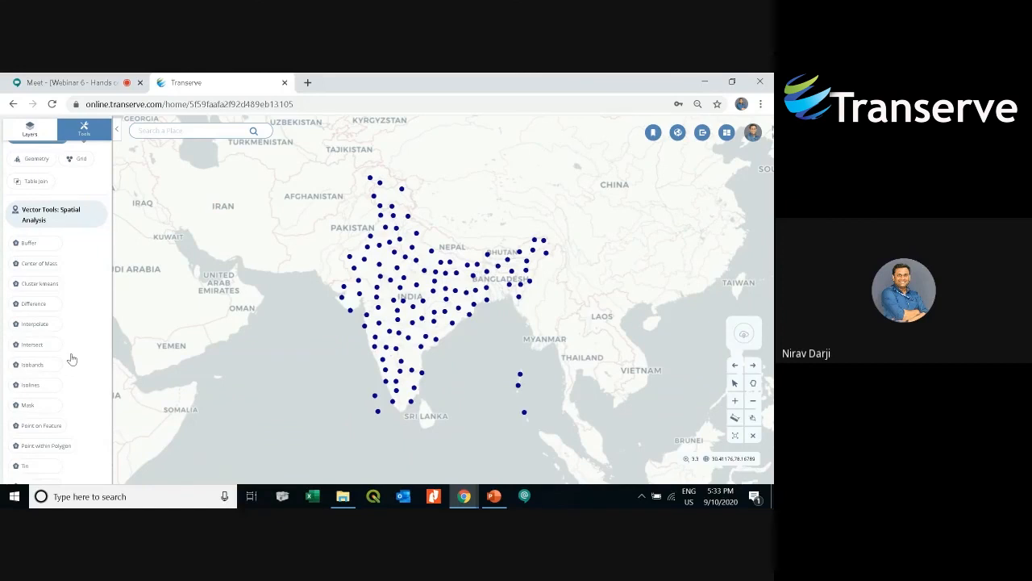
{"action": "scroll", "coordinate": [71, 358], "scroll_direction": "up", "scroll_amount": 2}
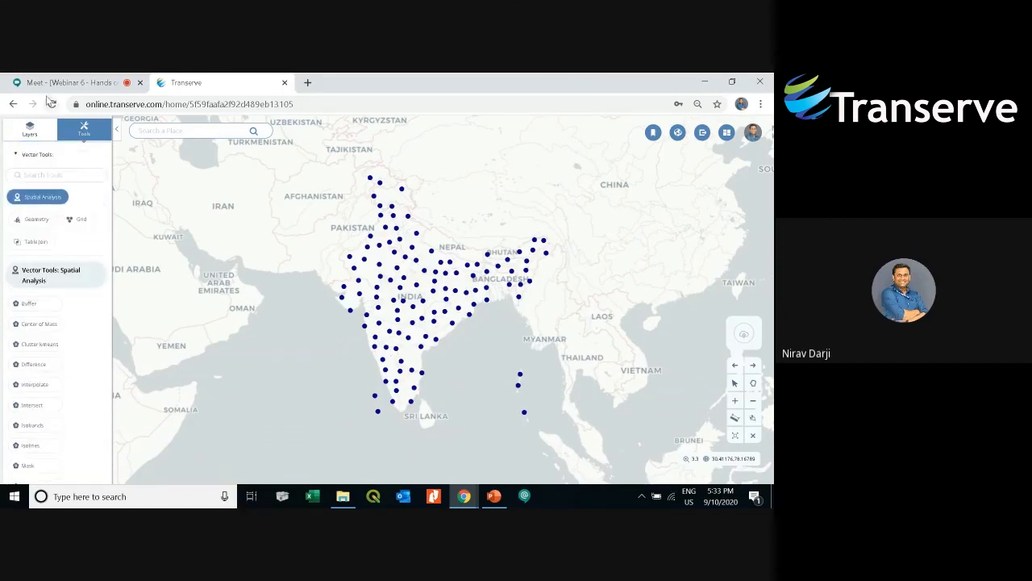
- Switch to the Google Meet tab and stop presenting the screen
{"action": "left_click", "coordinate": [48, 84]}
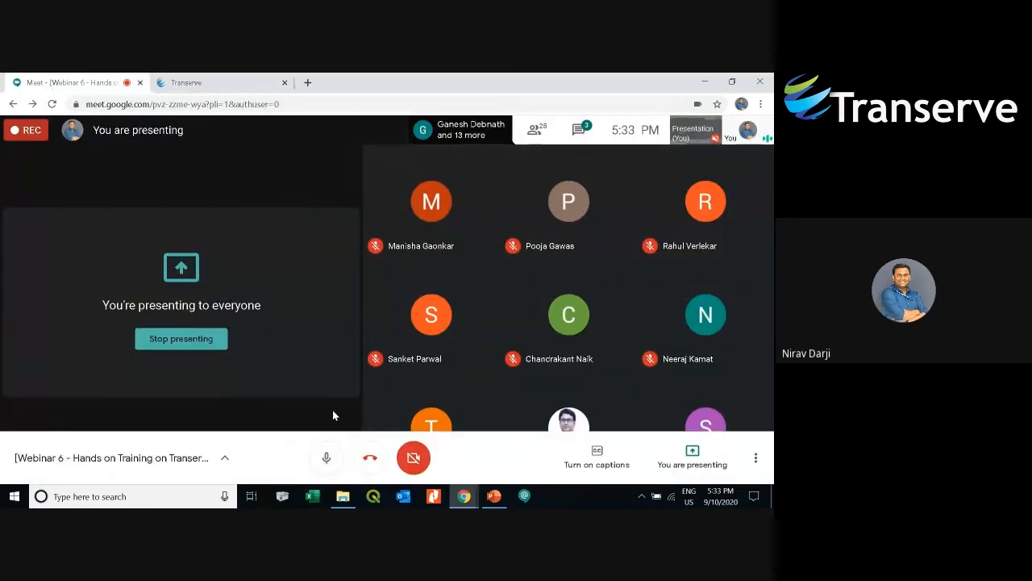
{"action": "left_click", "coordinate": [692, 456]}
{"action": "left_click", "coordinate": [694, 401]}
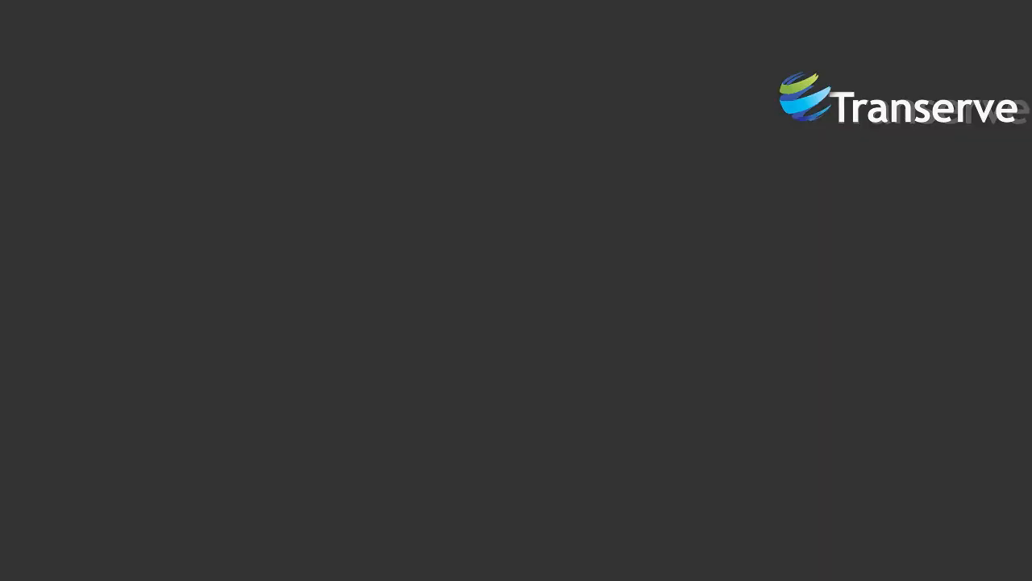